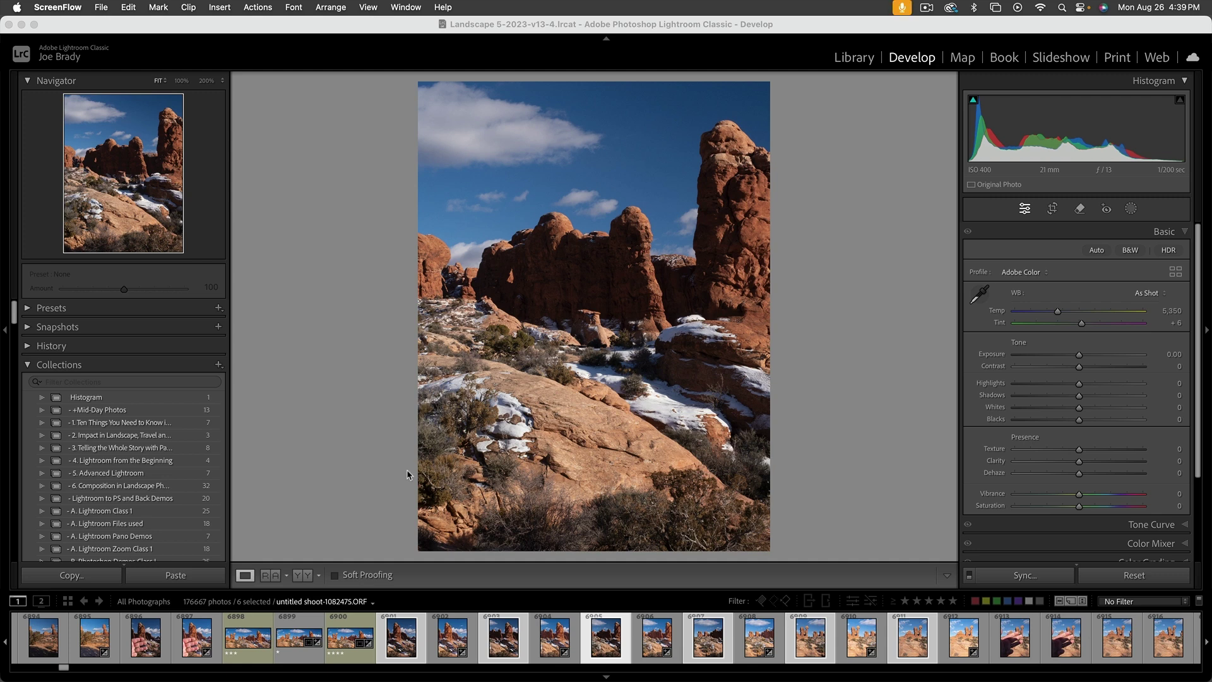
- Review the six selected panorama frames one after another, starting from the first frame
click(404, 652)
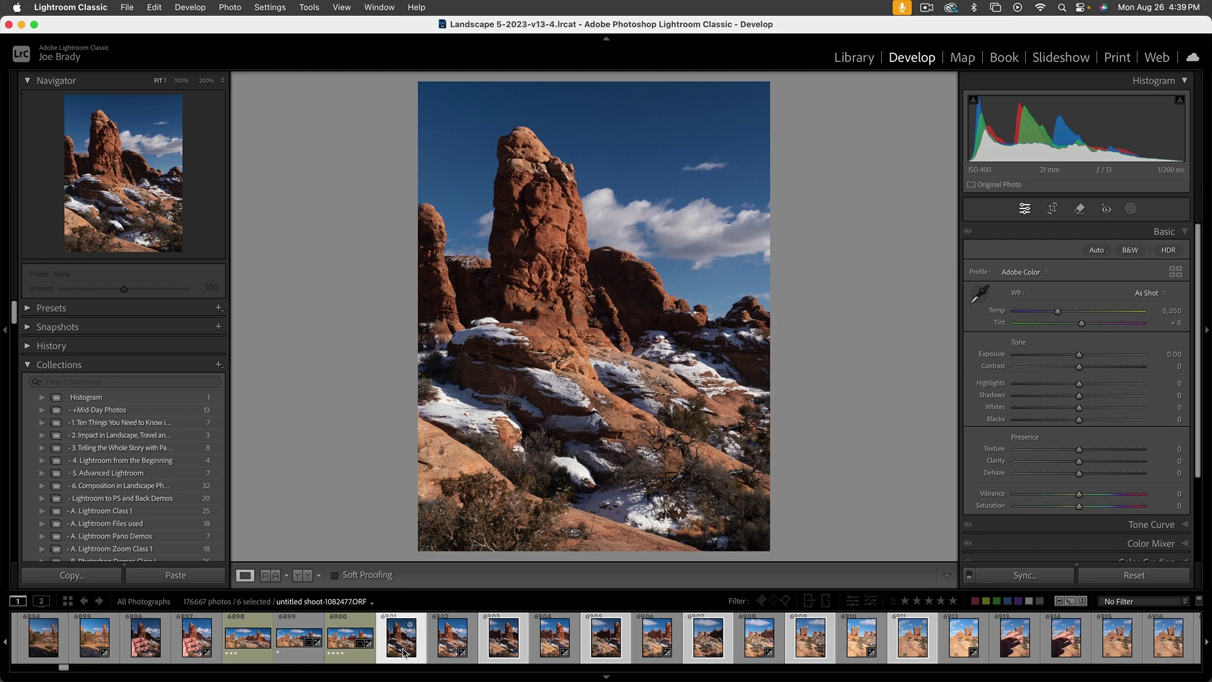
key(Right)
key(Right)
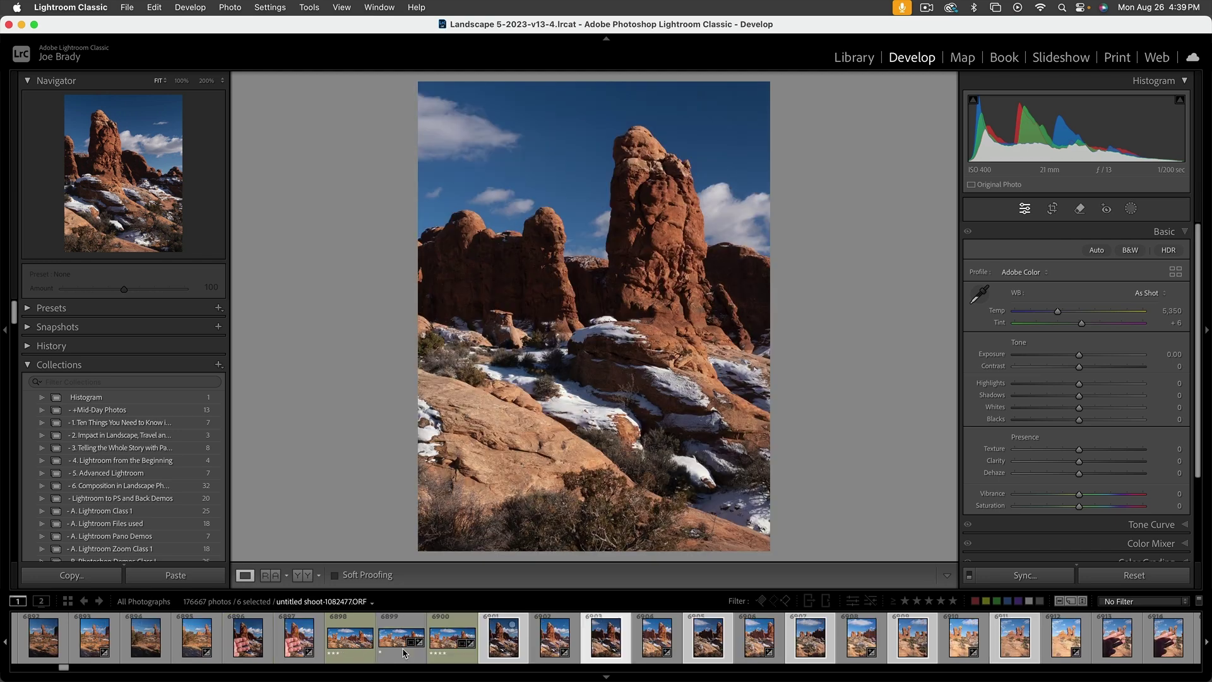
key(Right)
key(Right)
key(Right)
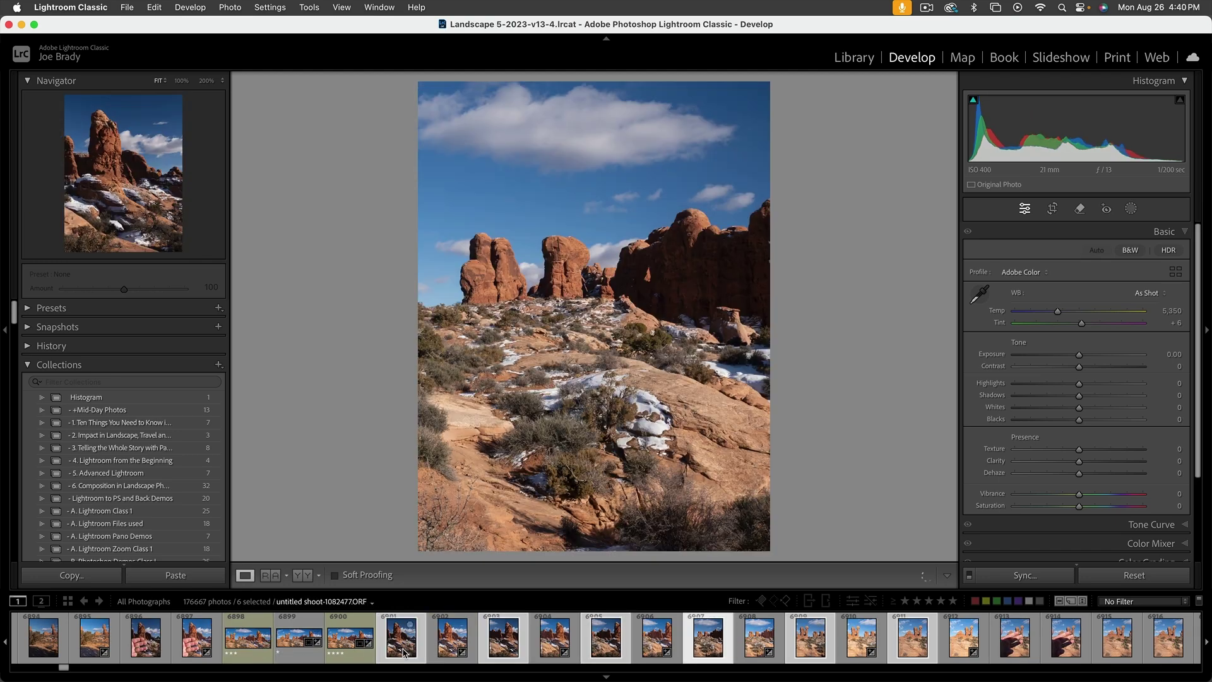
key(Right)
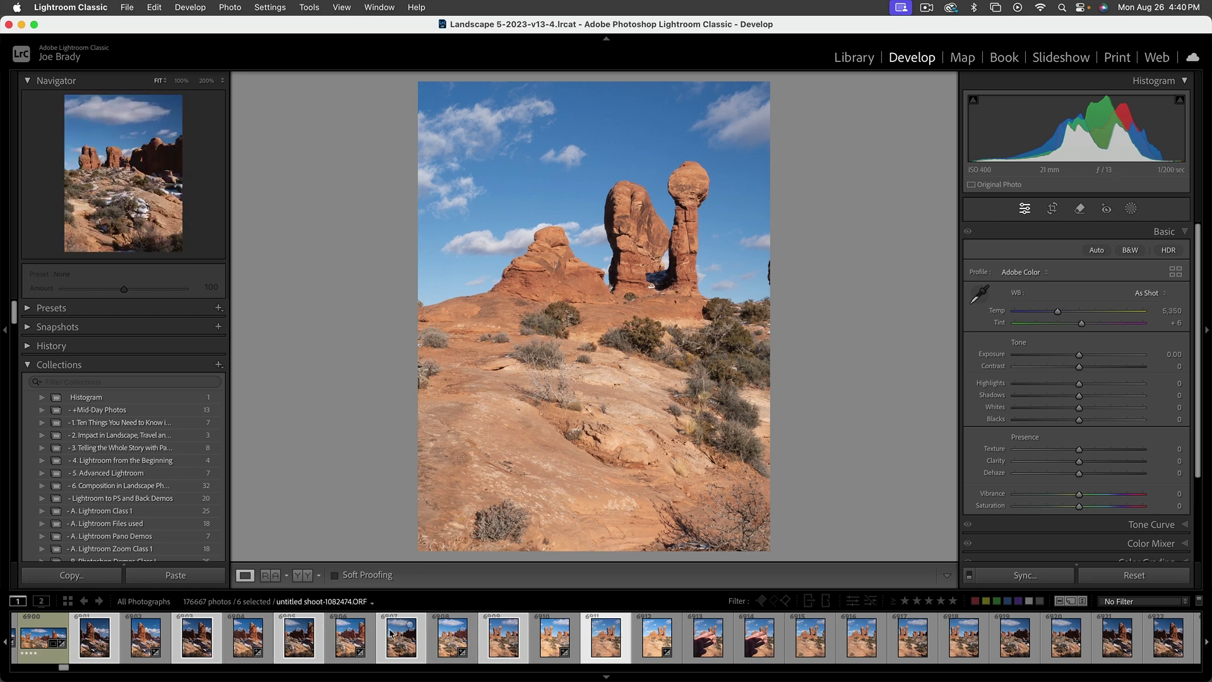
- On frame 1082475, set Shadows +100, Highlights -96, Exposure +0.60, Texture +27, Clarity +17, Vibrance +12 and Saturation +12
click(294, 641)
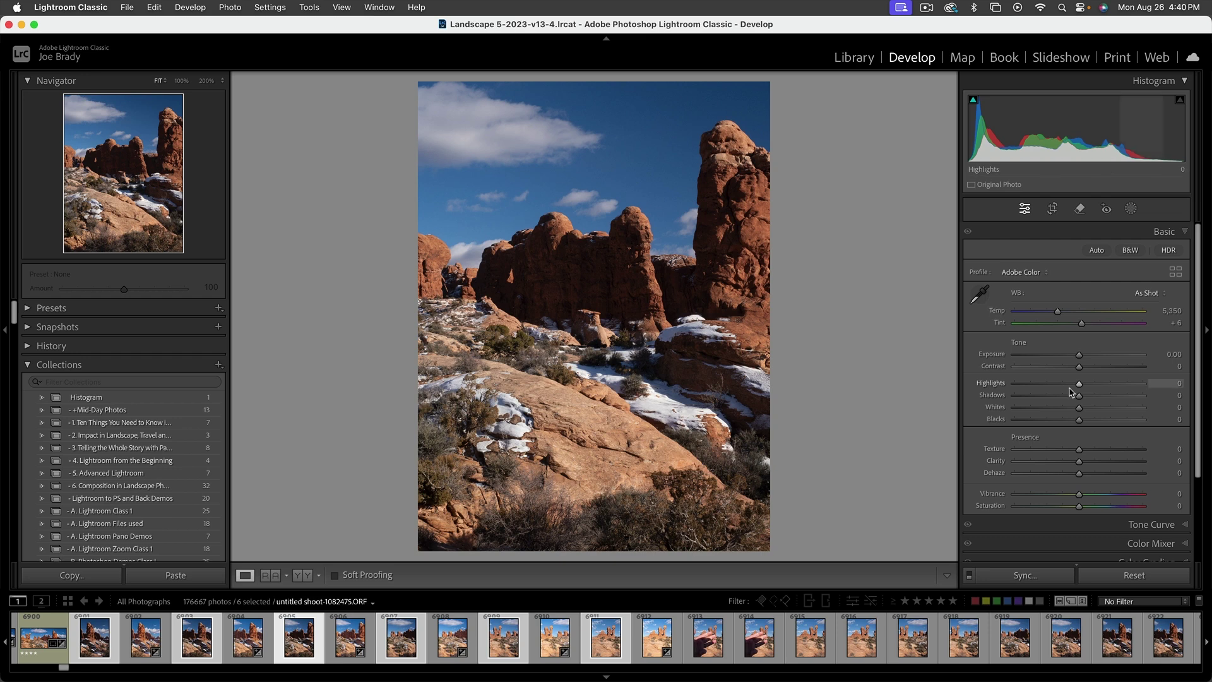
drag(1139, 399, 1150, 396)
click(1017, 383)
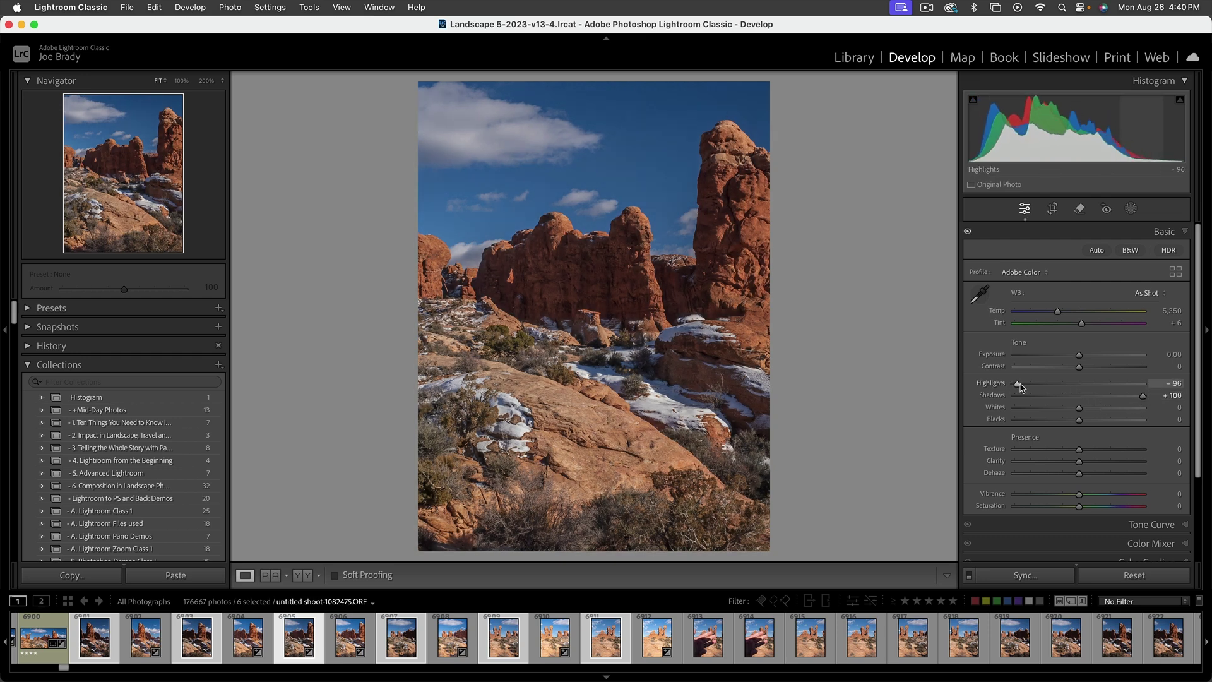
drag(1080, 358, 1086, 354)
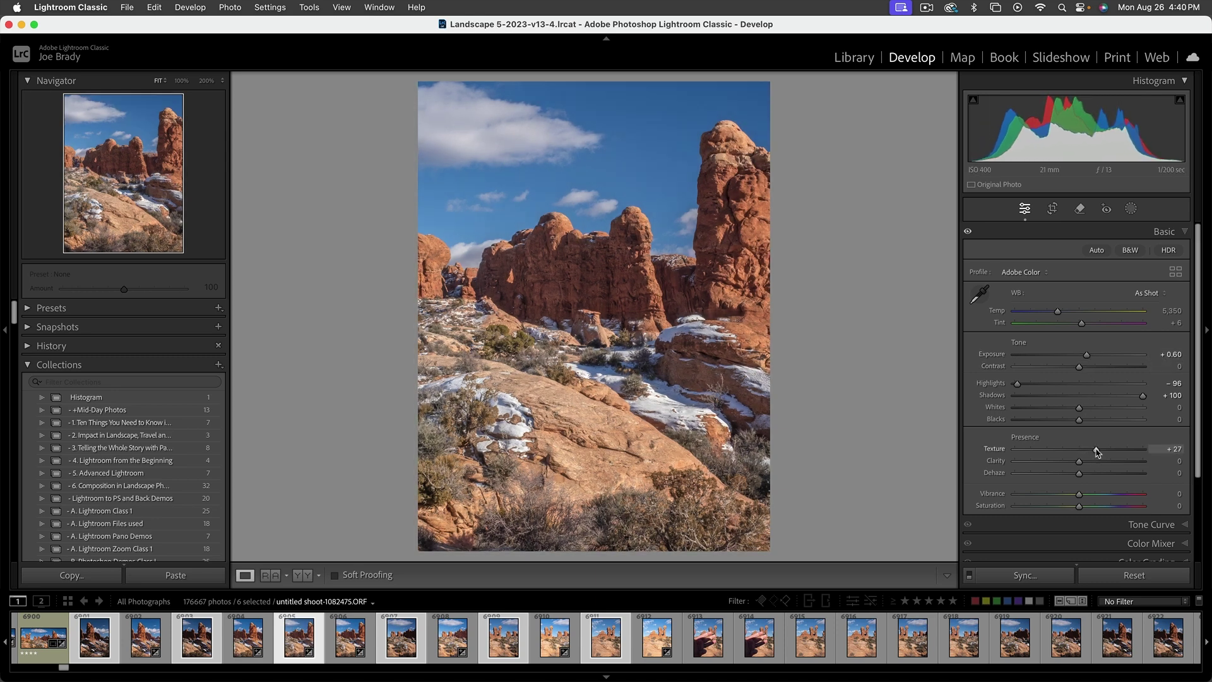
drag(1079, 493, 1086, 493)
click(1086, 506)
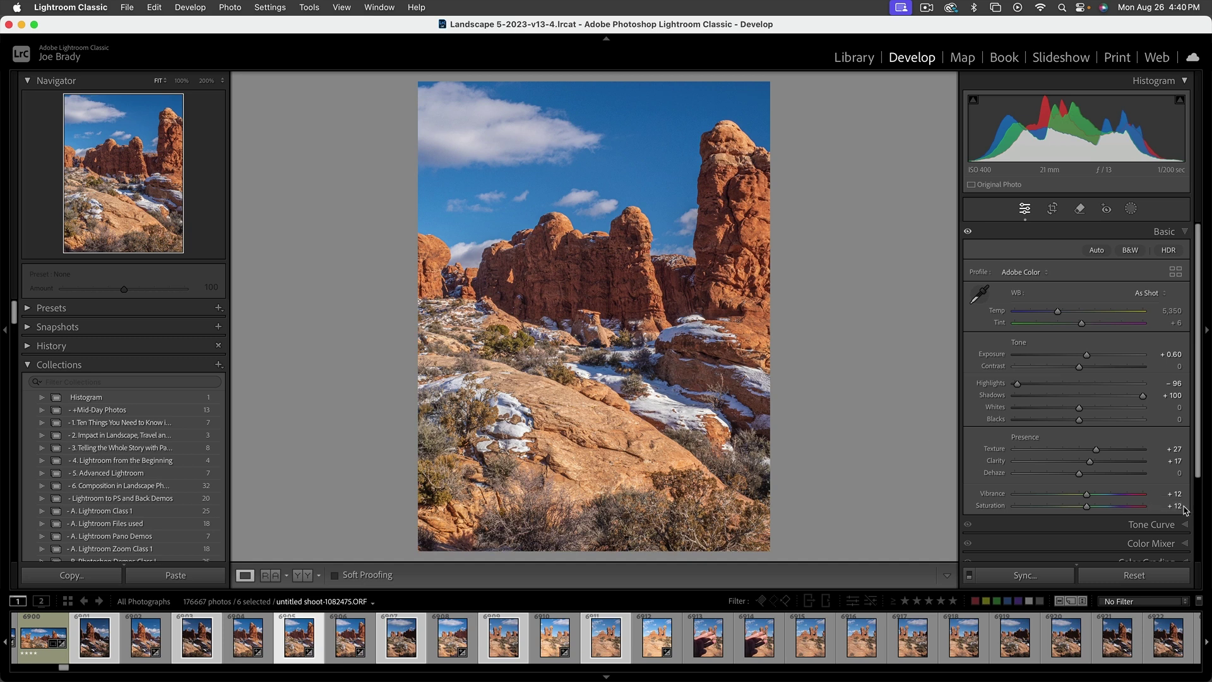
- Open the Detail settings to show the sharpening and noise reduction controls
scroll(1186, 510, down, 3)
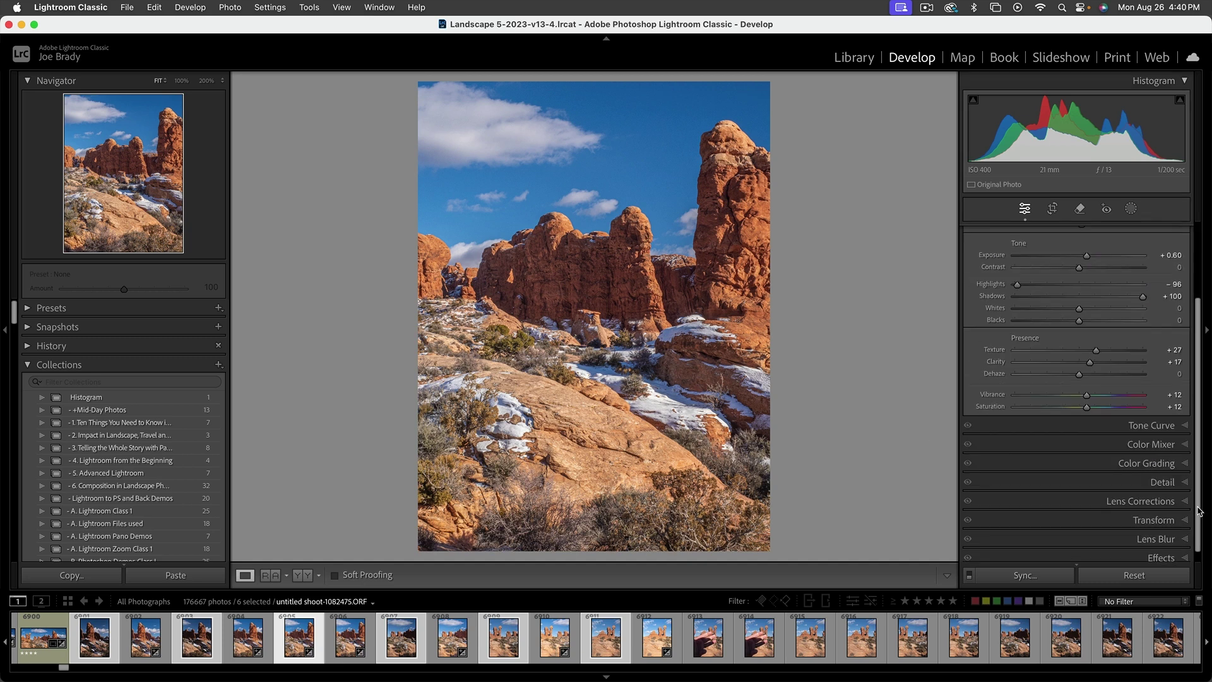
click(1165, 471)
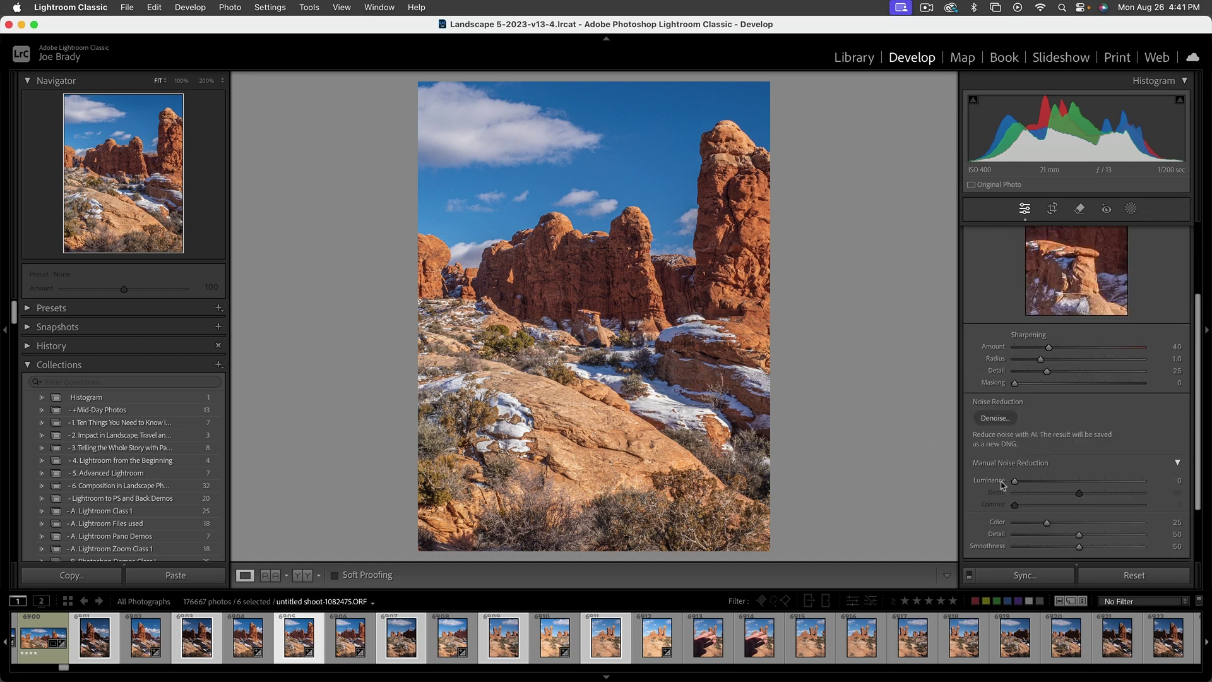
scroll(1198, 268, up, 2)
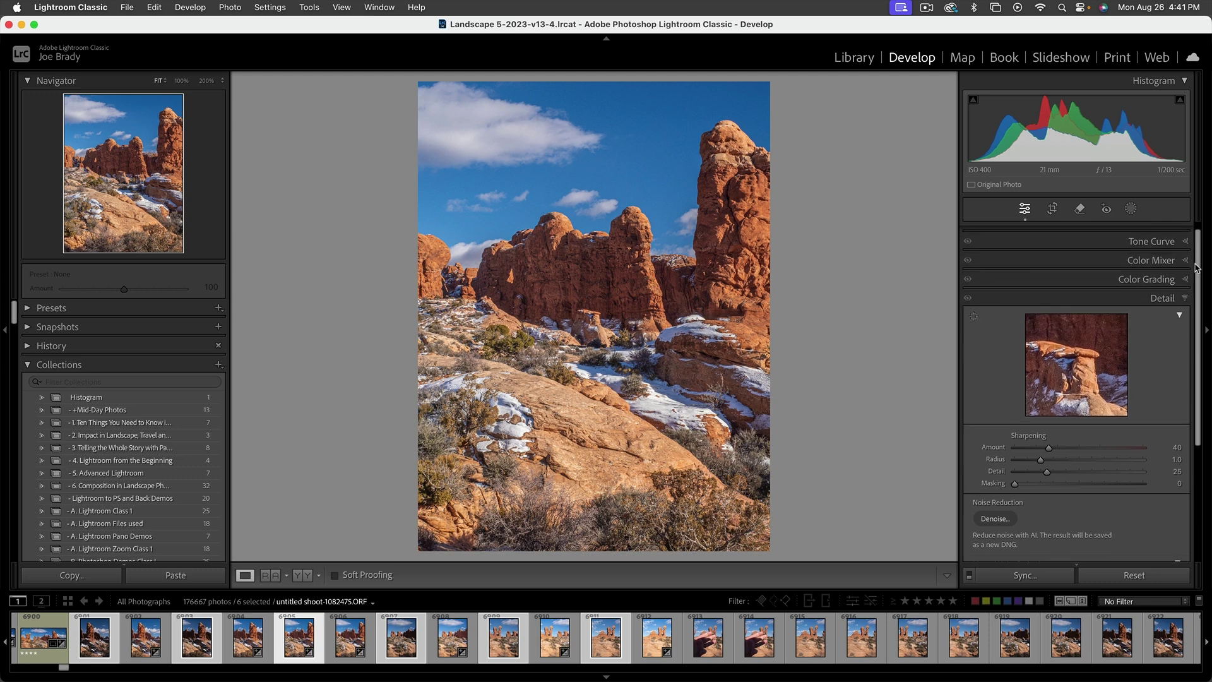
scroll(1197, 269, up, 1)
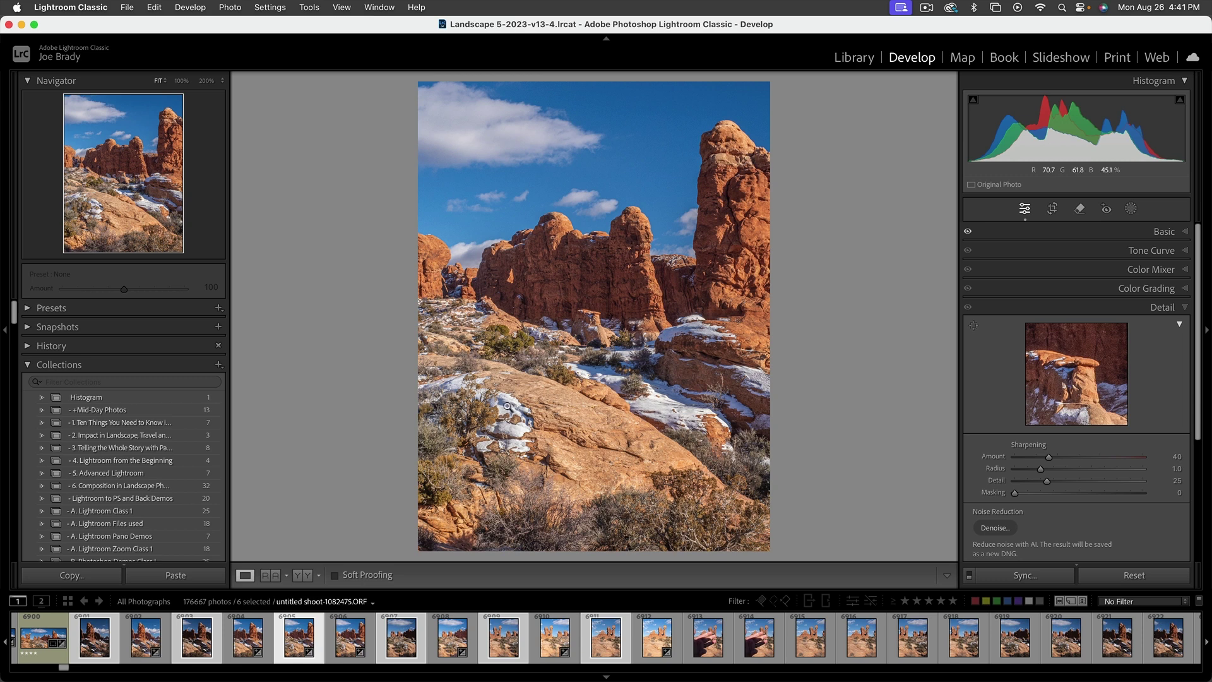
- Inspect the photo at 100% from the foreground bushes to the shadowed rock wall for noise, and return to the full view
click(600, 489)
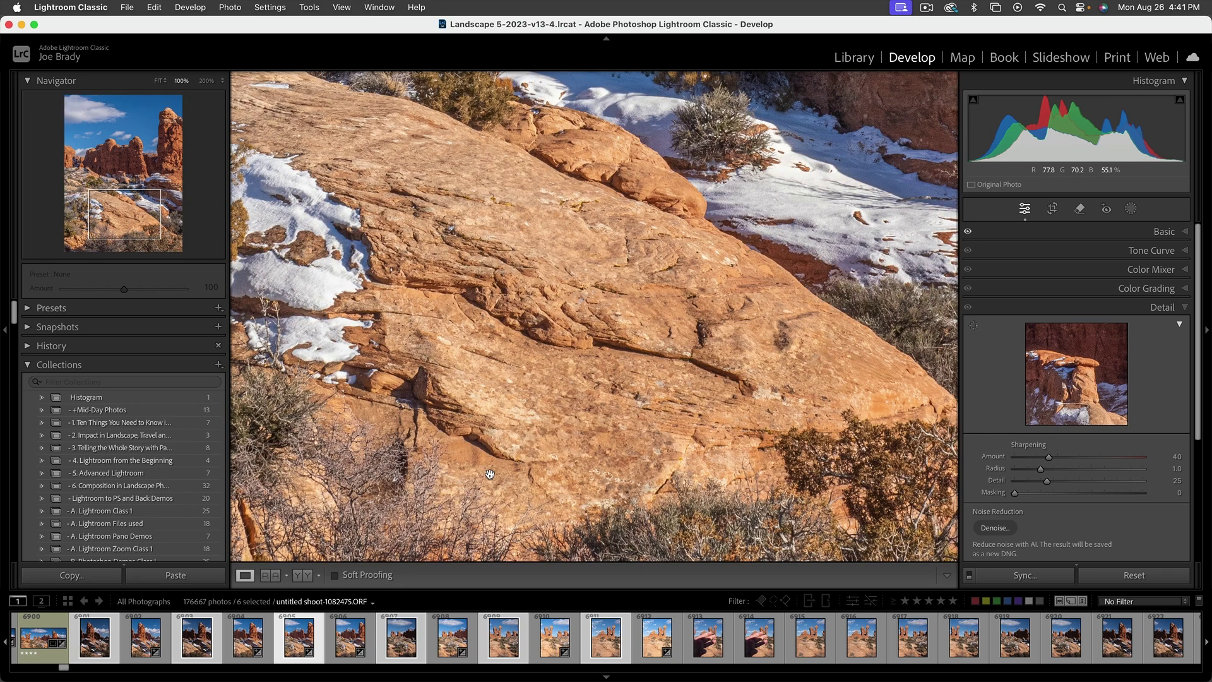
drag(485, 473, 751, 382)
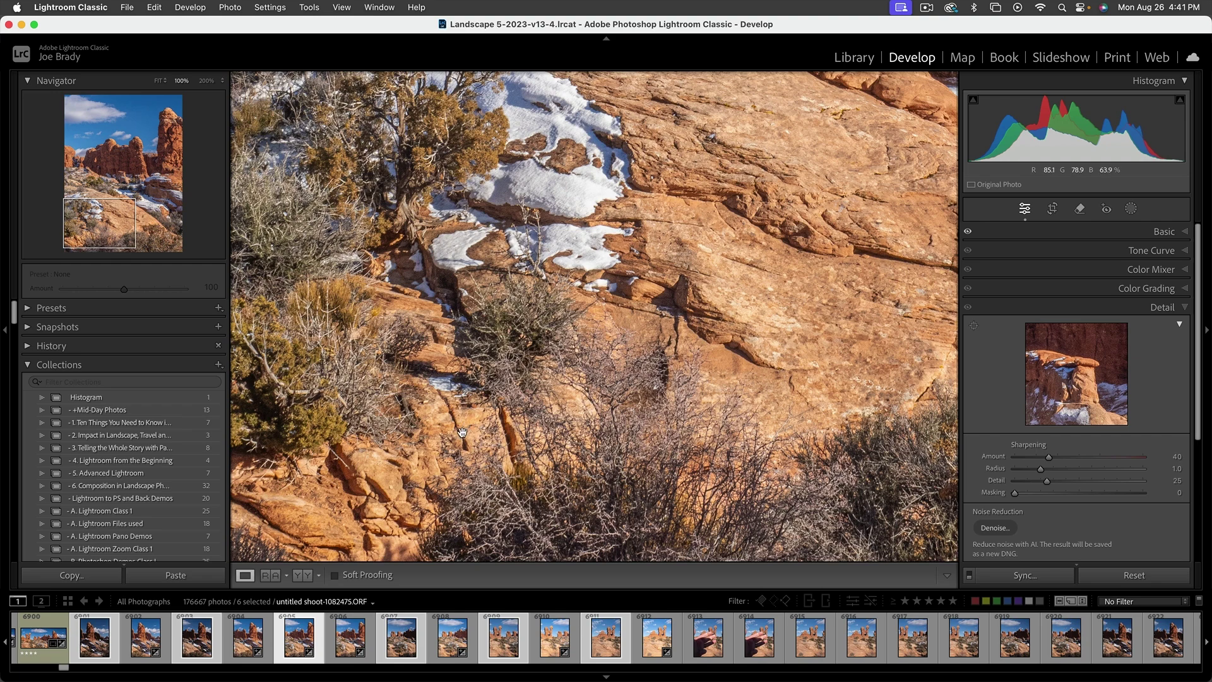
drag(462, 432, 644, 415)
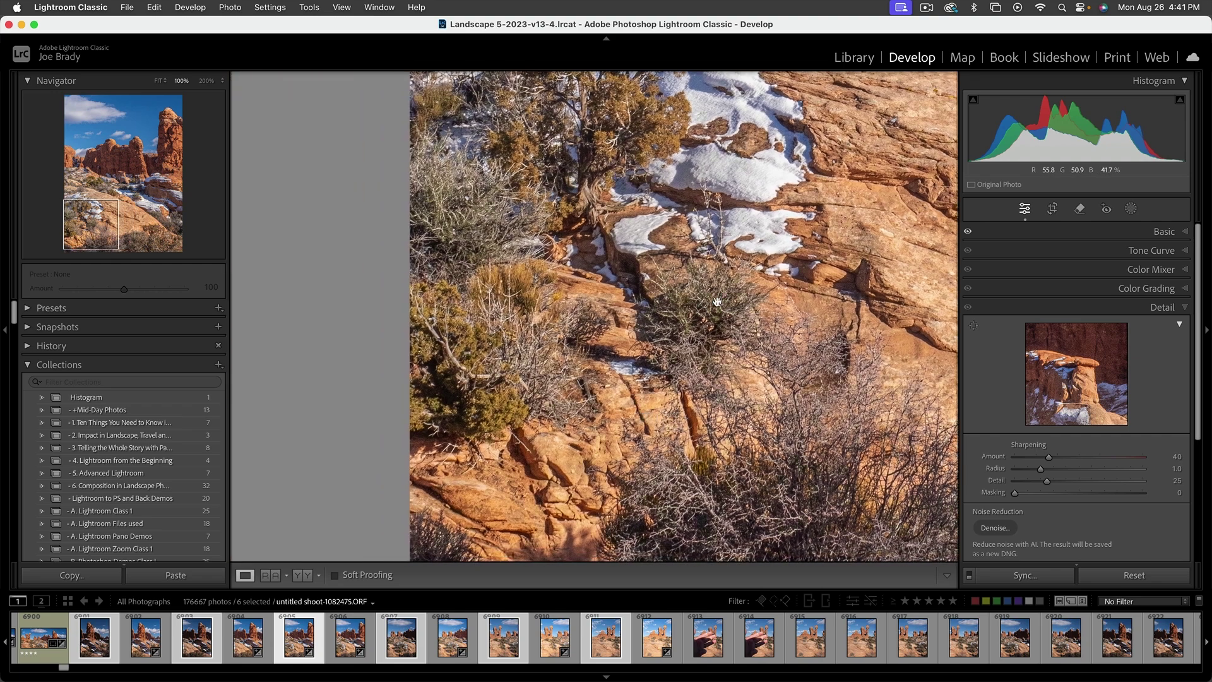
drag(717, 301, 456, 443)
drag(673, 299, 642, 445)
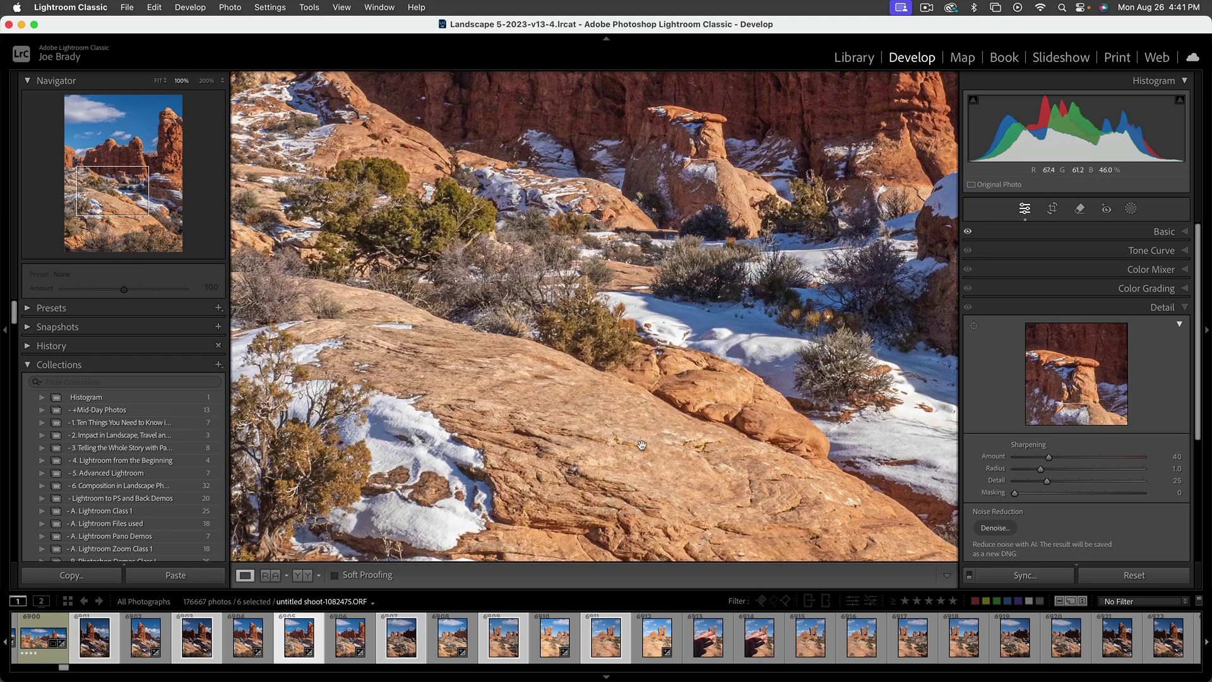
drag(659, 339, 644, 492)
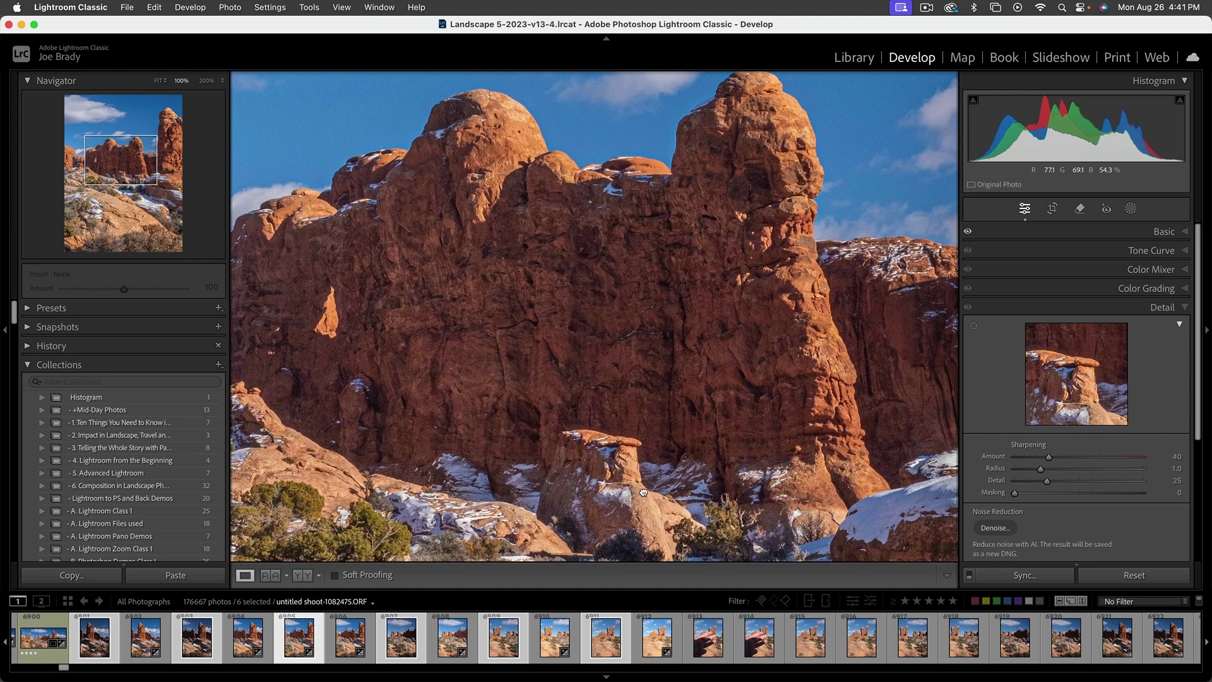
click(703, 449)
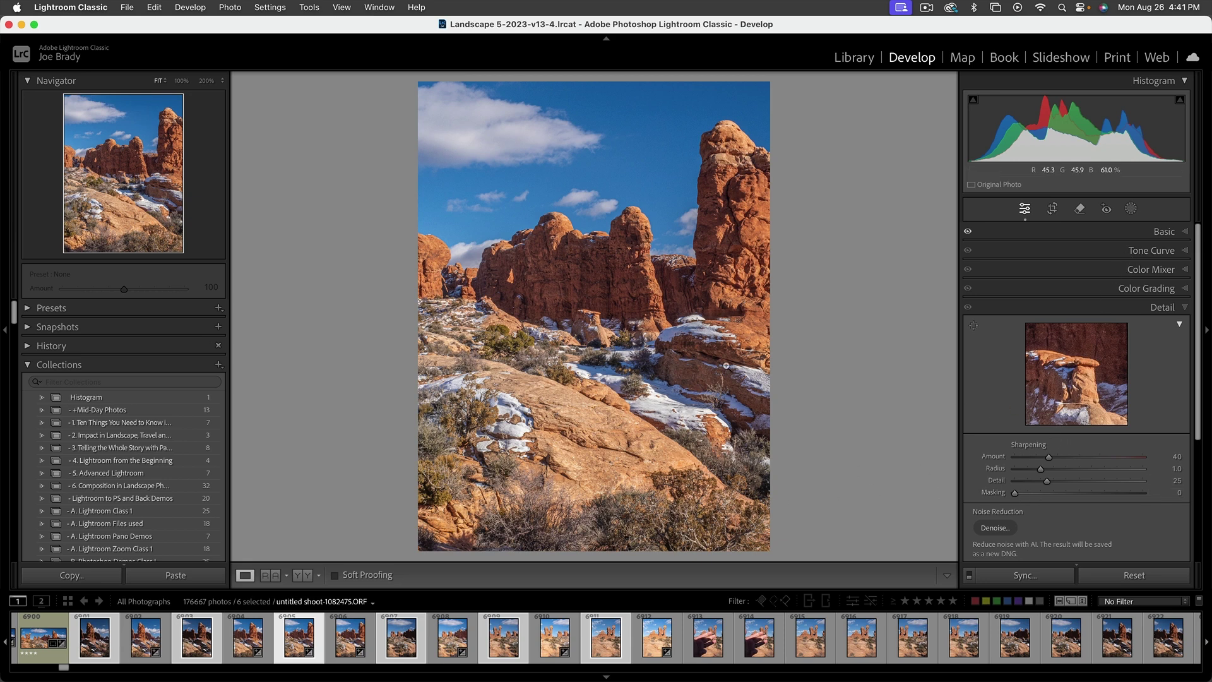
- Preview AI Denoise on the bushes and shadowed rocks, compare with and without the enhancement, and close the preview without applying it
scroll(1005, 515, down, 5)
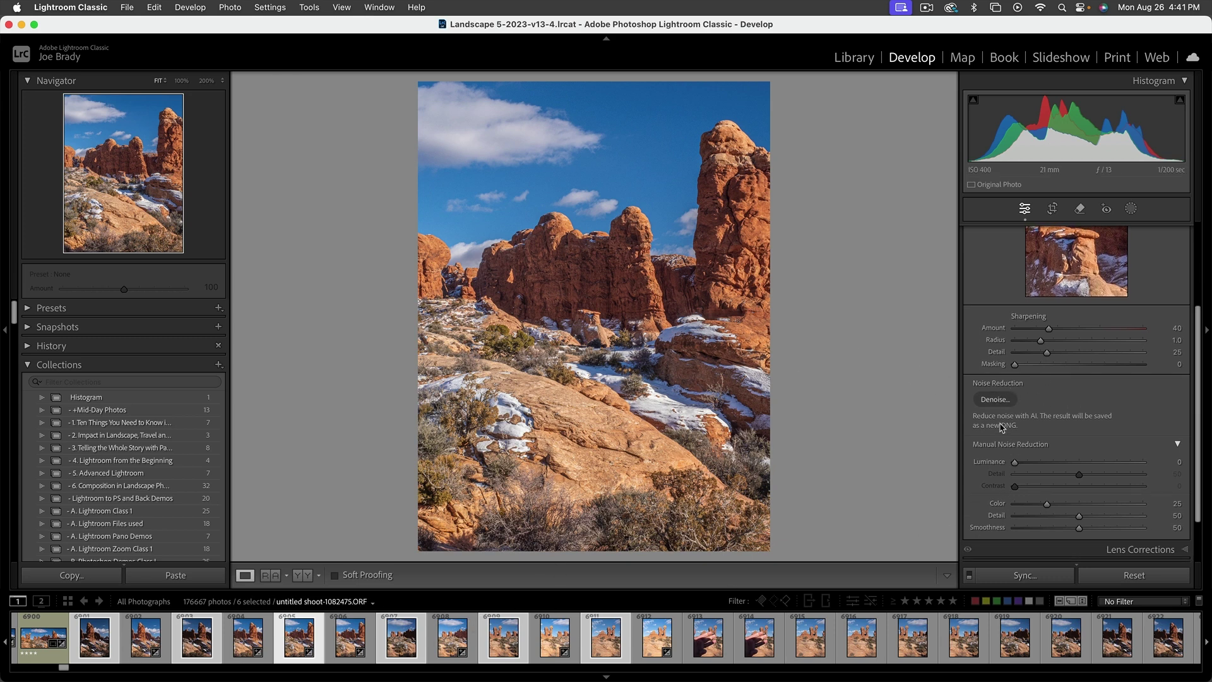
click(999, 401)
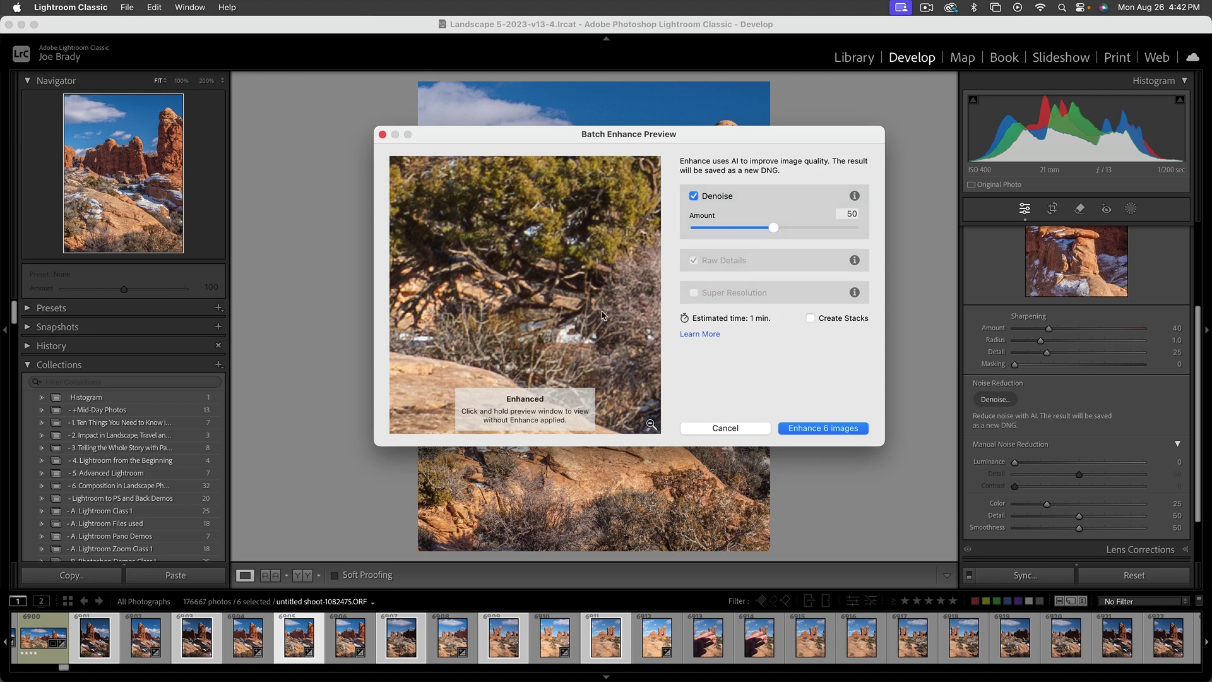
drag(487, 255, 587, 352)
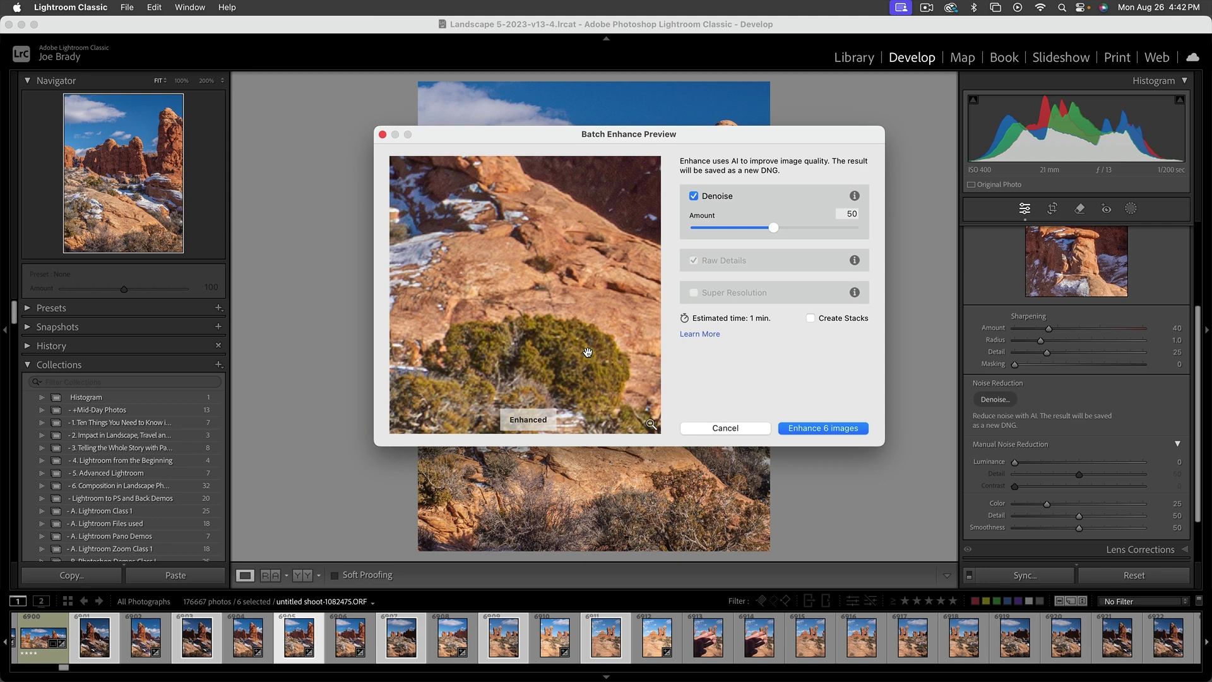
drag(549, 295, 504, 371)
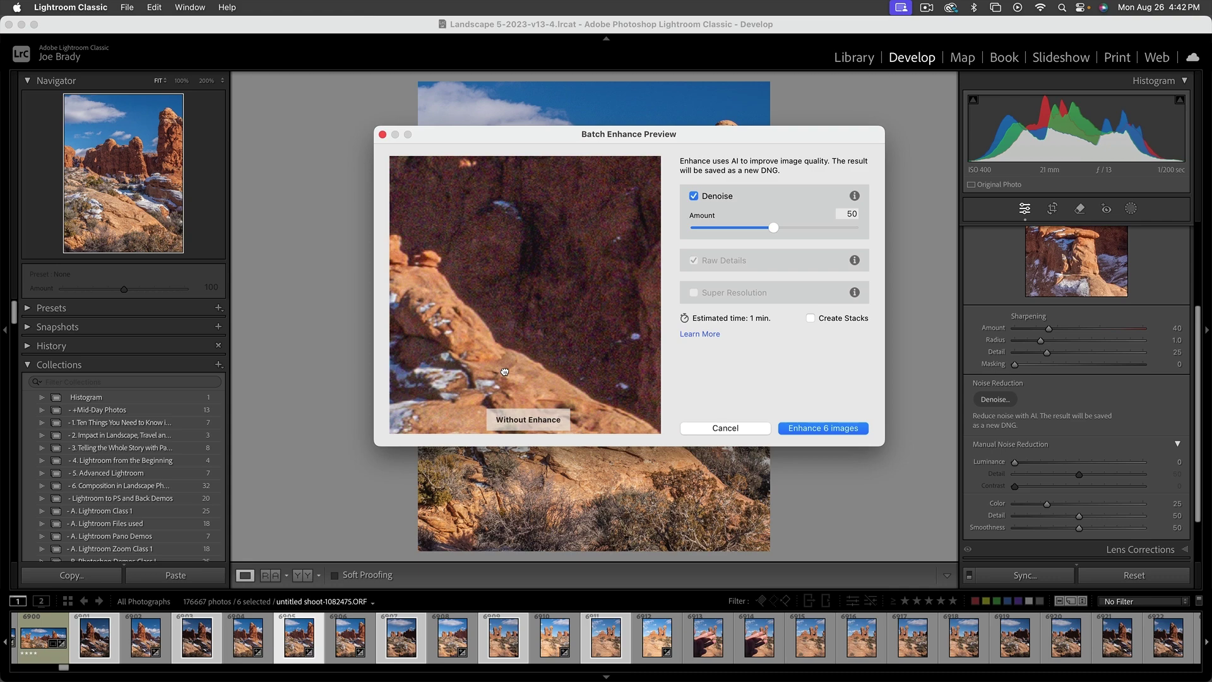
drag(504, 370, 505, 370)
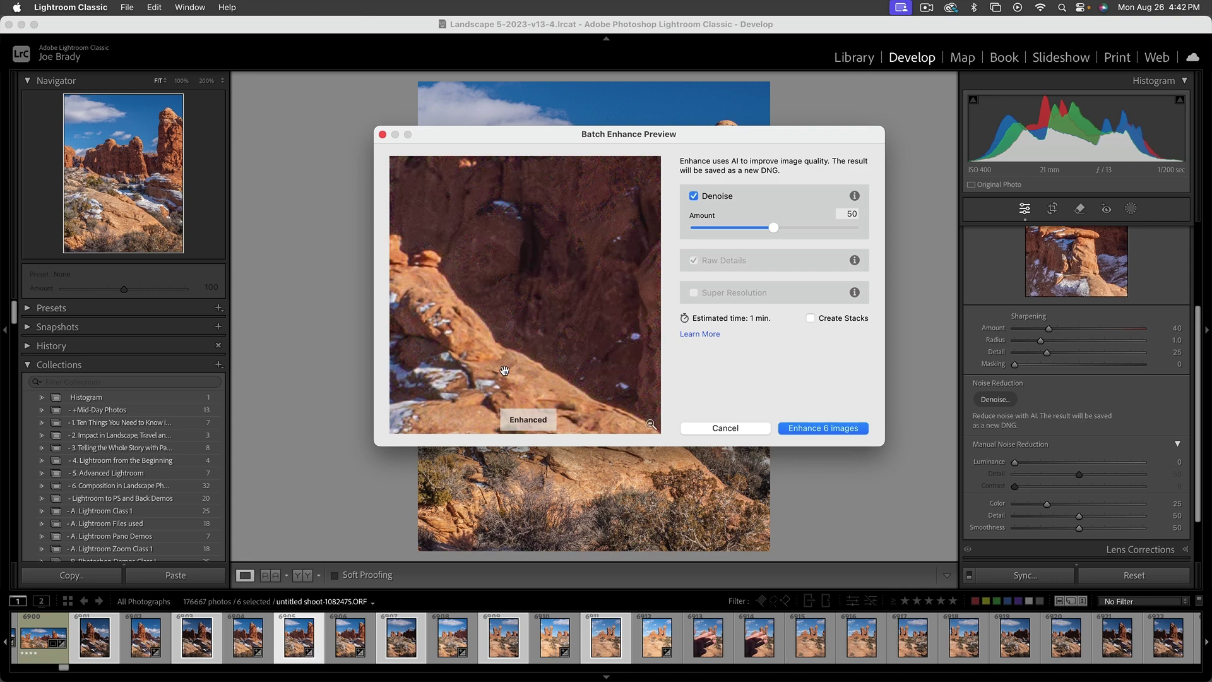
click(570, 283)
drag(519, 263, 624, 395)
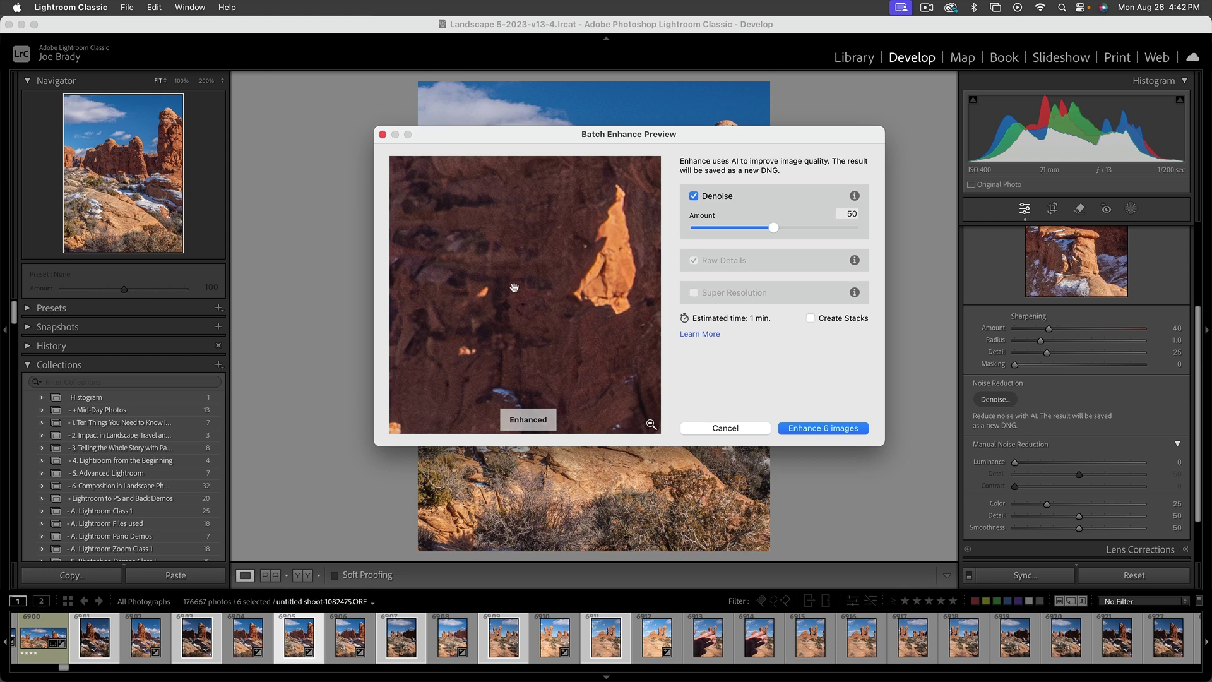
click(725, 428)
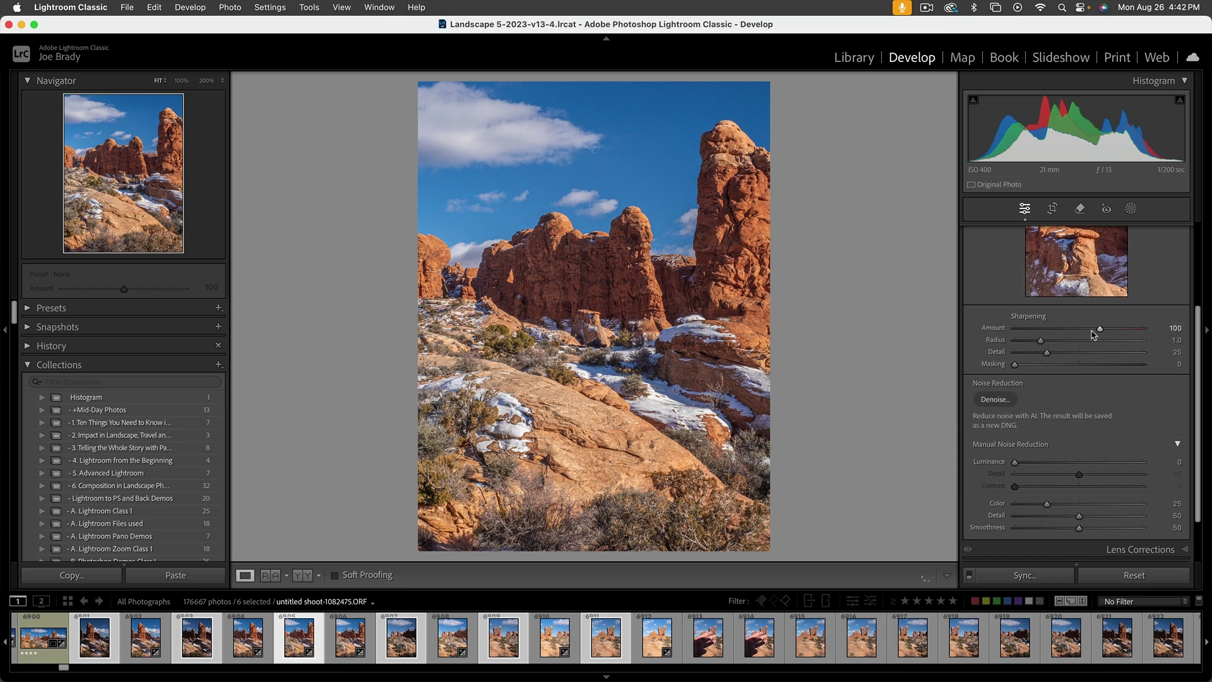
- Set the Sharpening Amount to 94 while judging the rock and snow at 100%
click(589, 418)
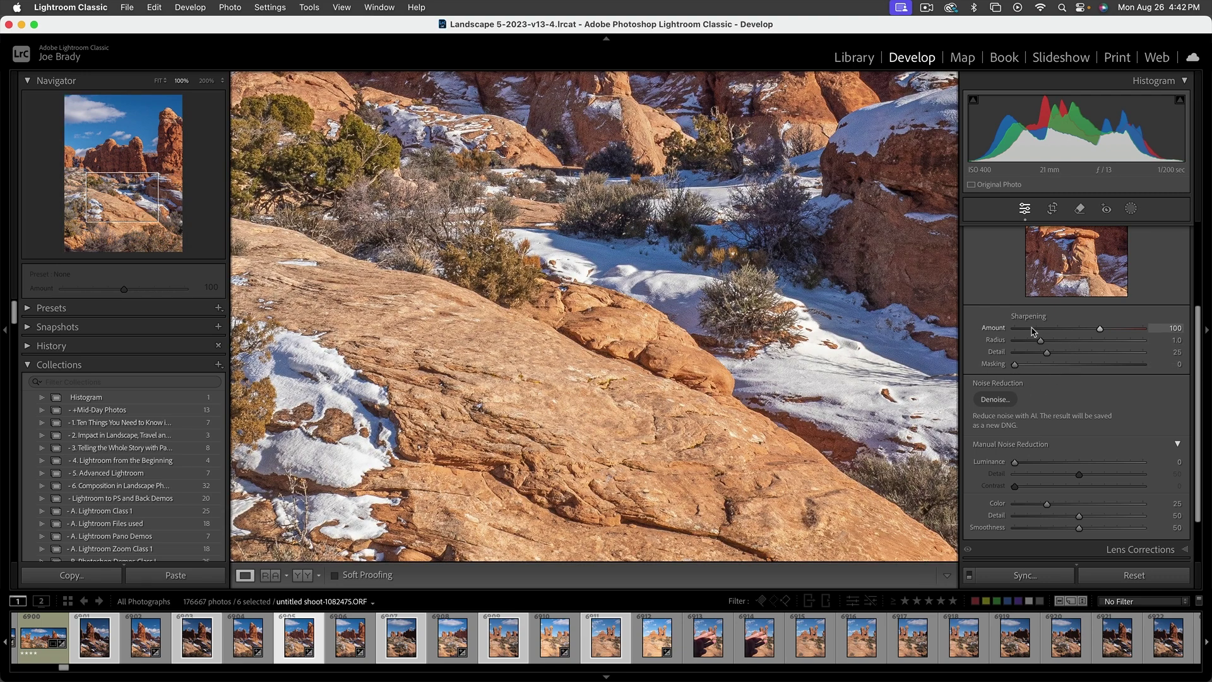
drag(1032, 328, 1107, 328)
click(1036, 329)
drag(1095, 331, 1091, 332)
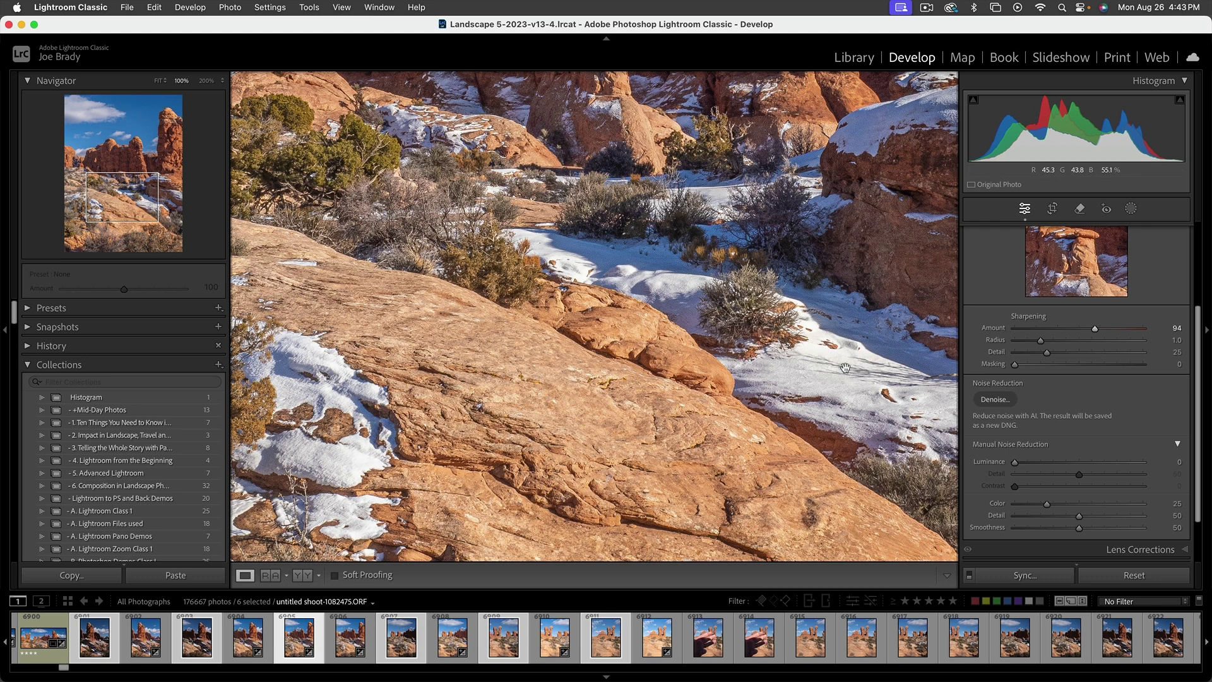
- Set the sharpening Masking to 69 using the black-and-white mask preview
key(alt)
alt+click(1014, 365)
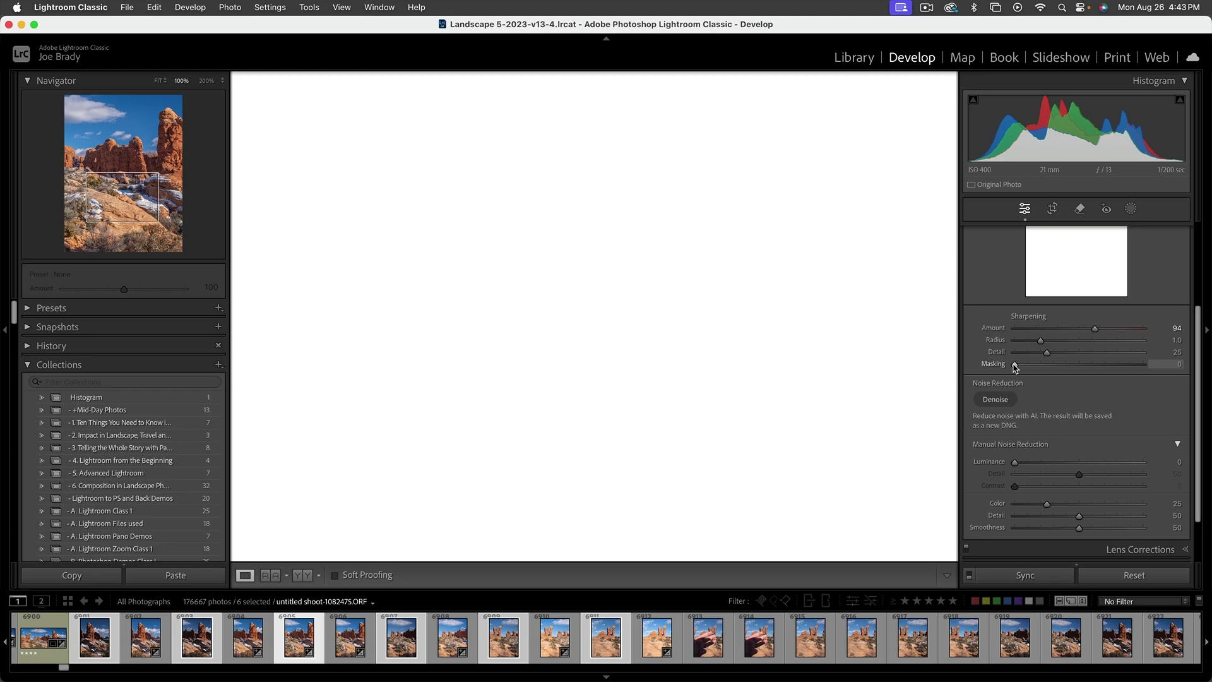
drag(1014, 366, 1105, 363)
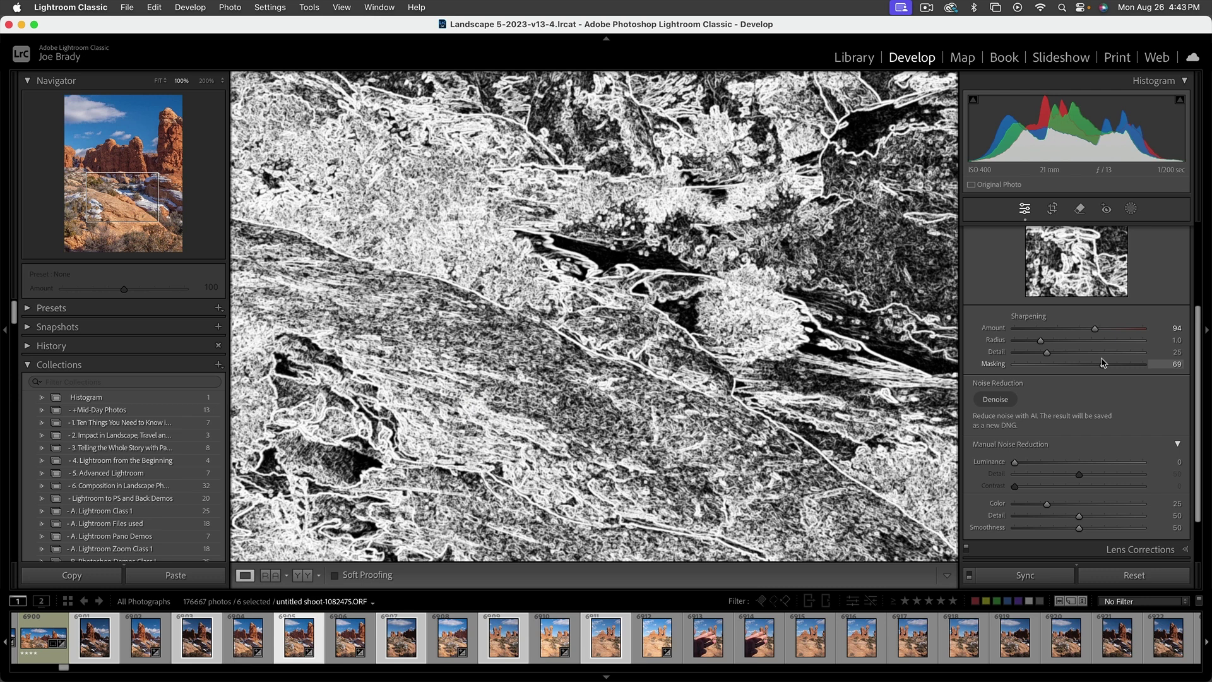
drag(1103, 363, 1102, 363)
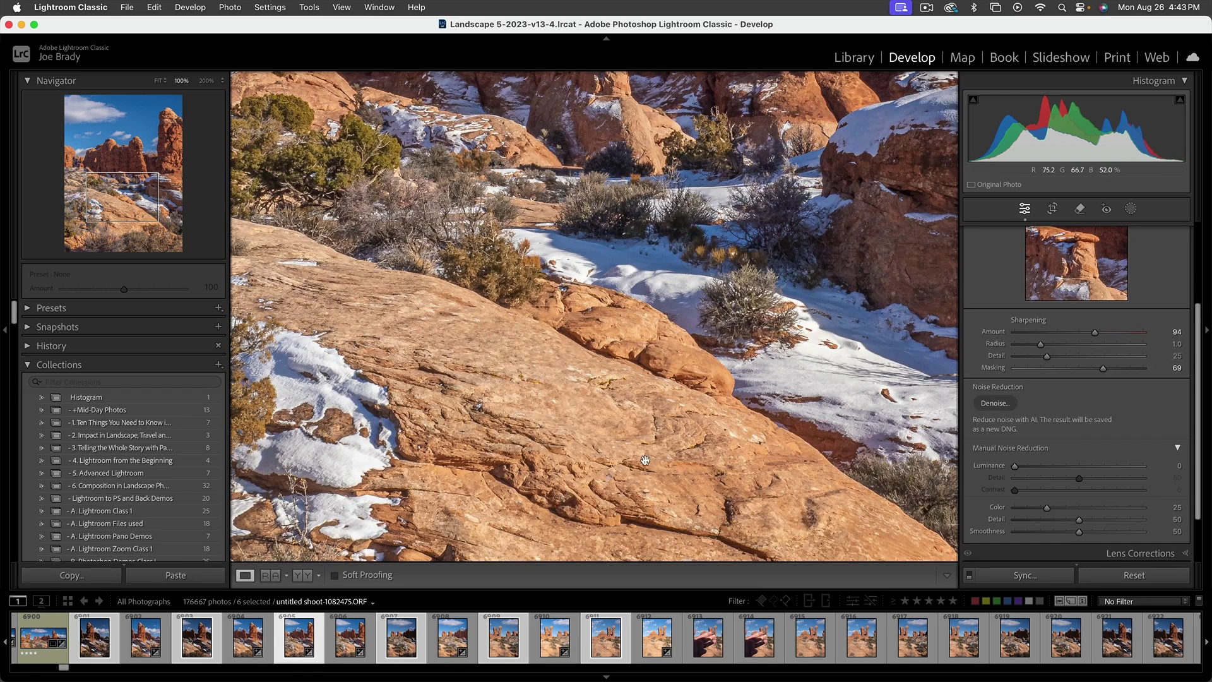
- Compare the photo with the Detail adjustments off and on at 100%, and return to the full view
scroll(1066, 331, up, 4)
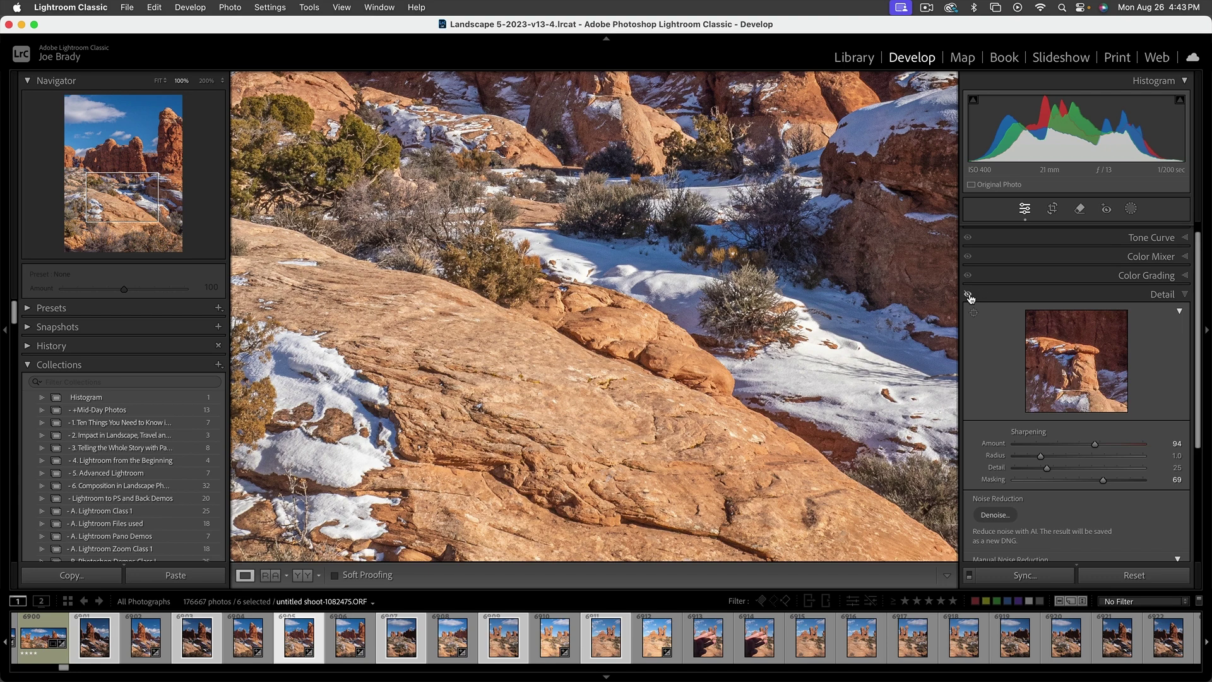
scroll(971, 299, down, 1)
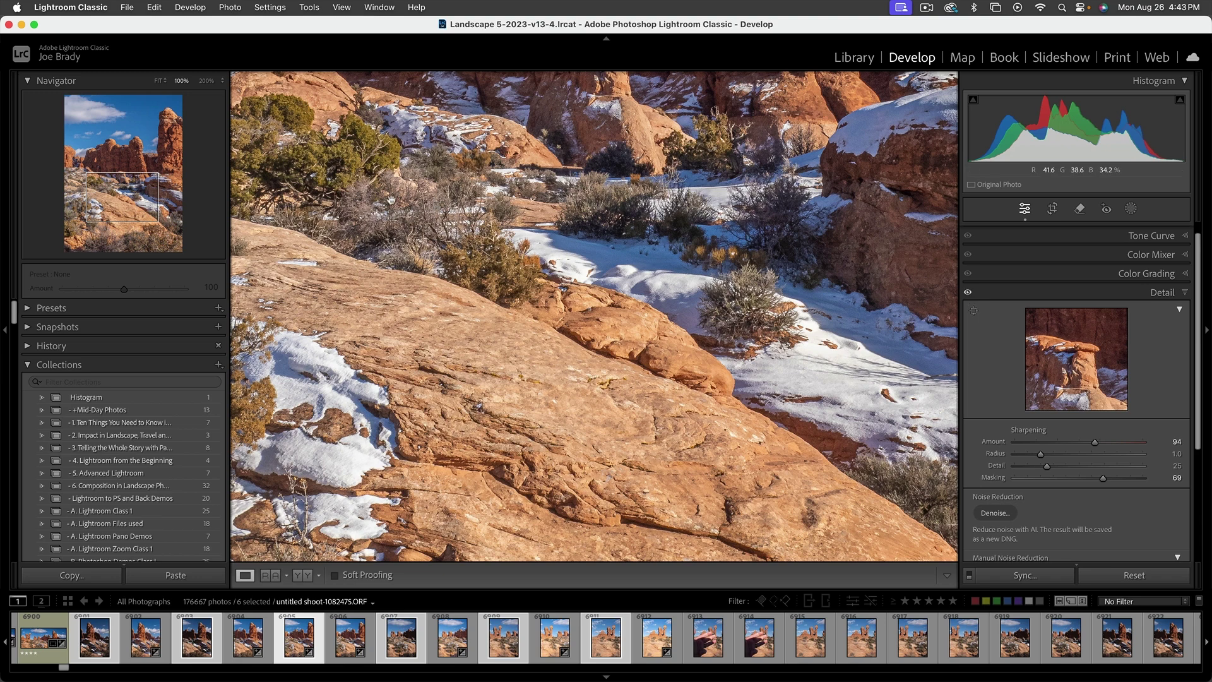
drag(443, 225, 549, 333)
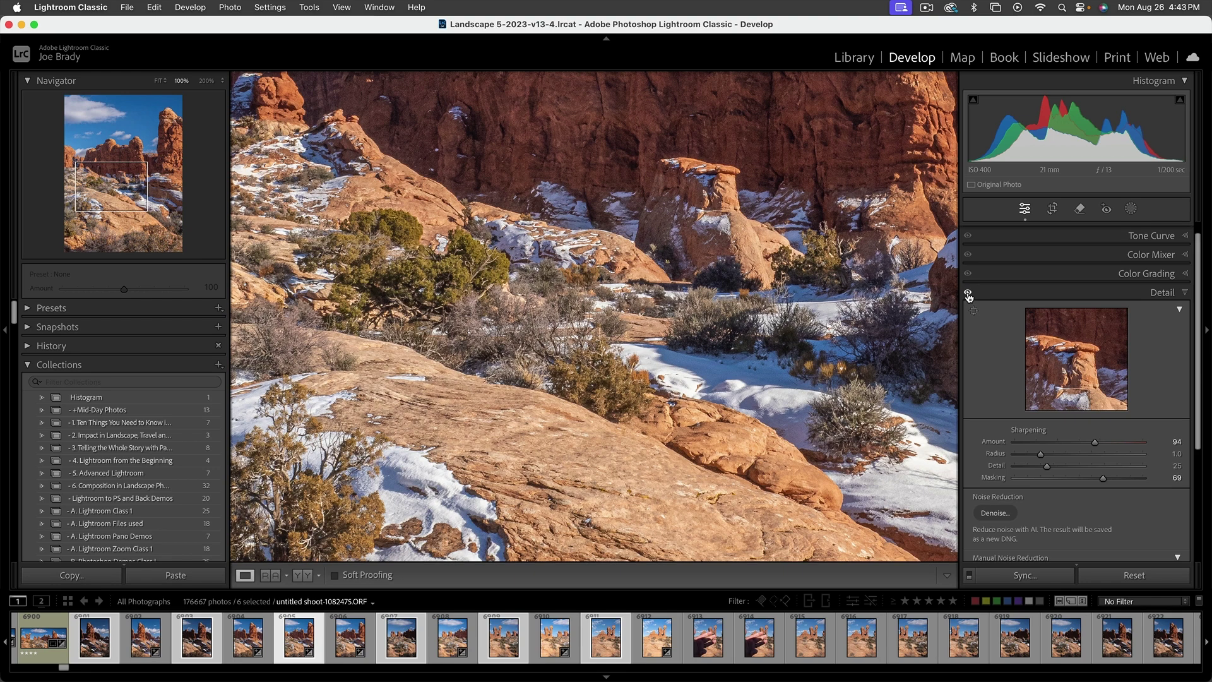
click(777, 305)
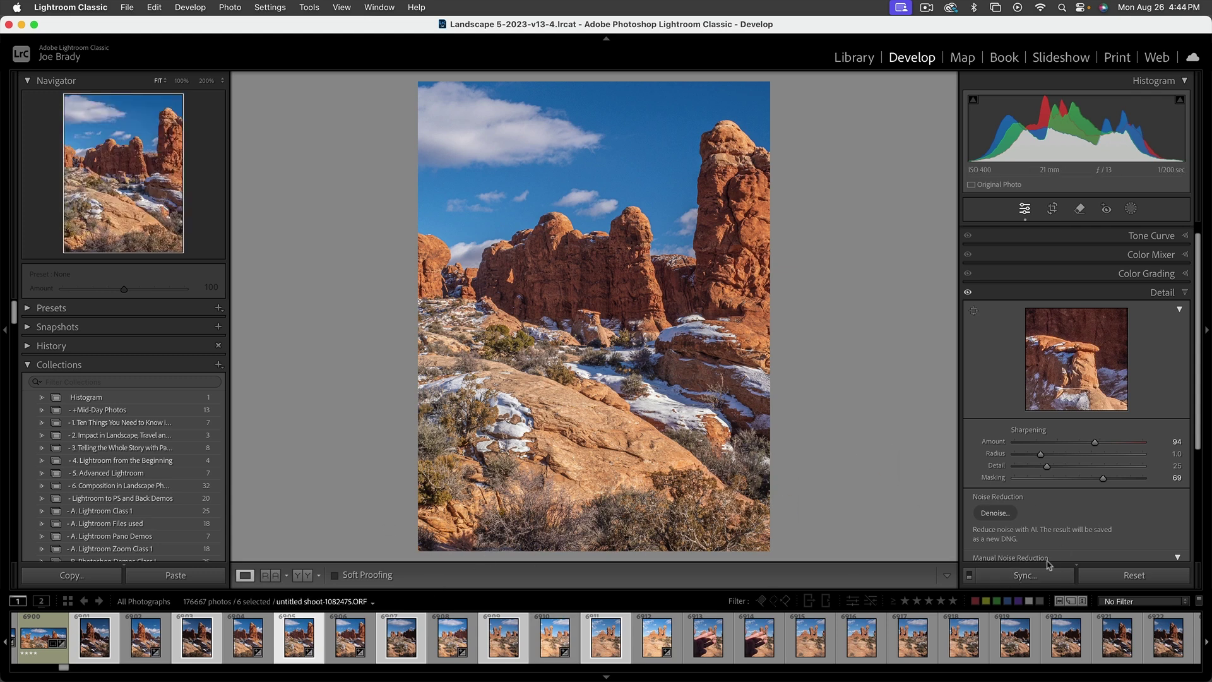
- Review the Synchronize Settings options for the six selected photos and close them without synchronizing
click(1018, 576)
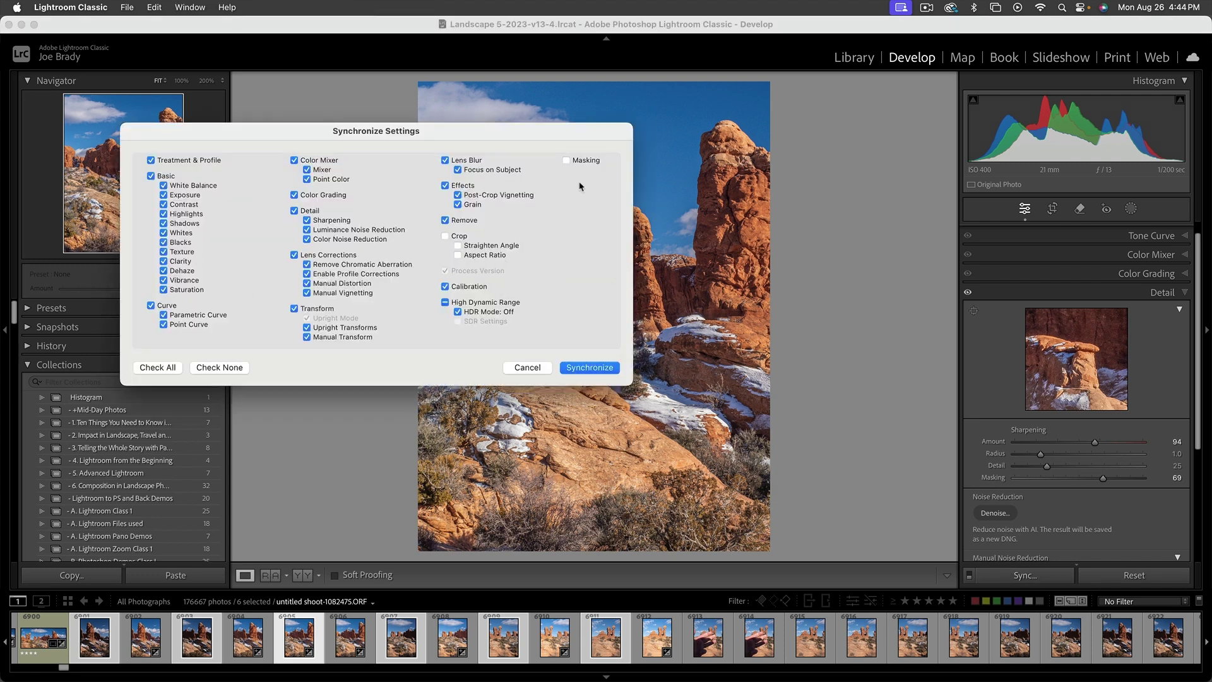
click(533, 369)
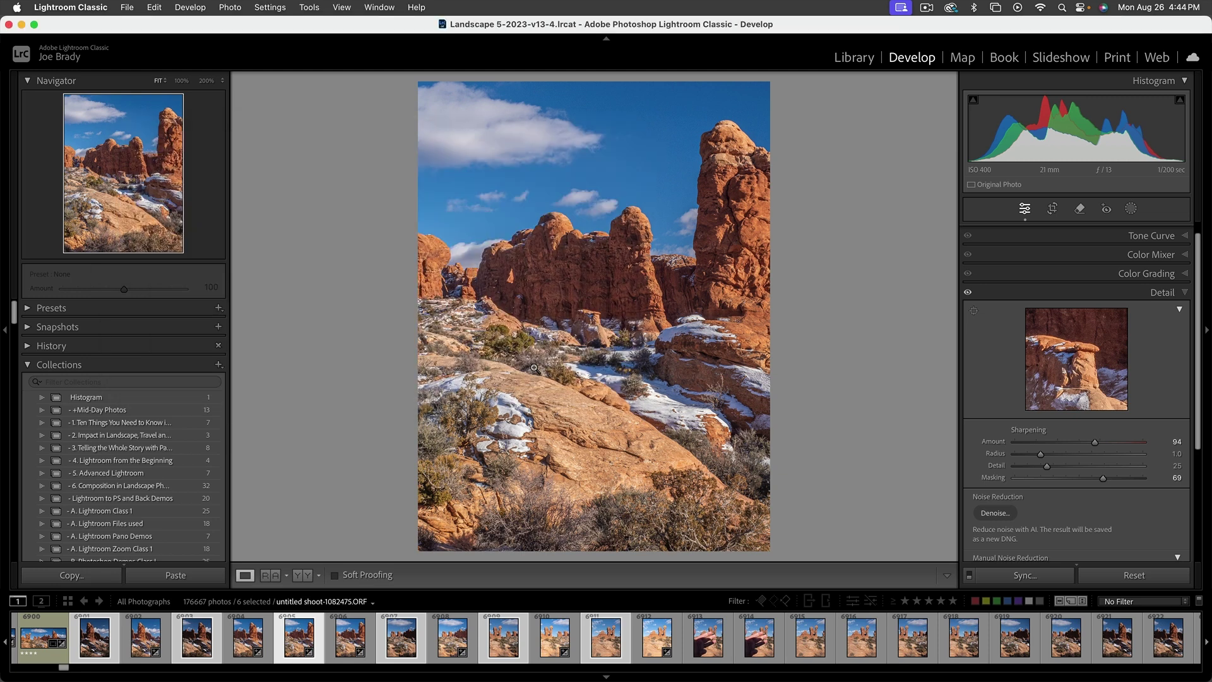
- Select the six already edited panorama frames, every second photo from the bright rock tower frame to the balanced rock frame
click(145, 639)
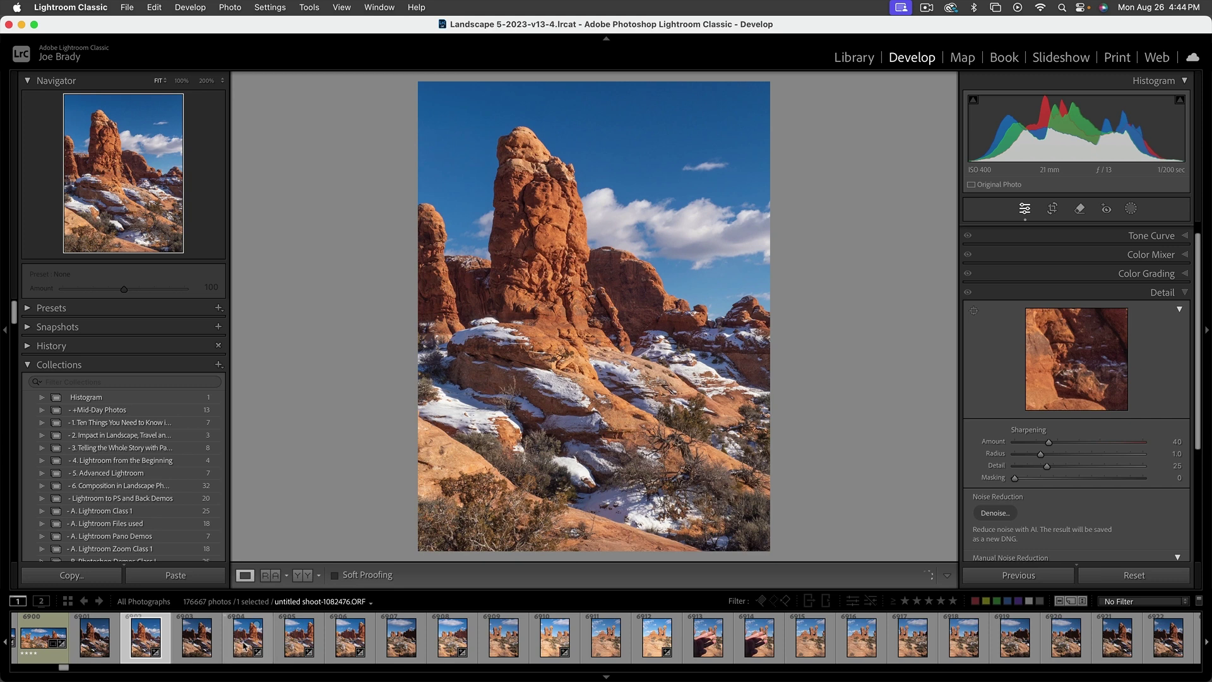
super+click(245, 645)
super+click(349, 642)
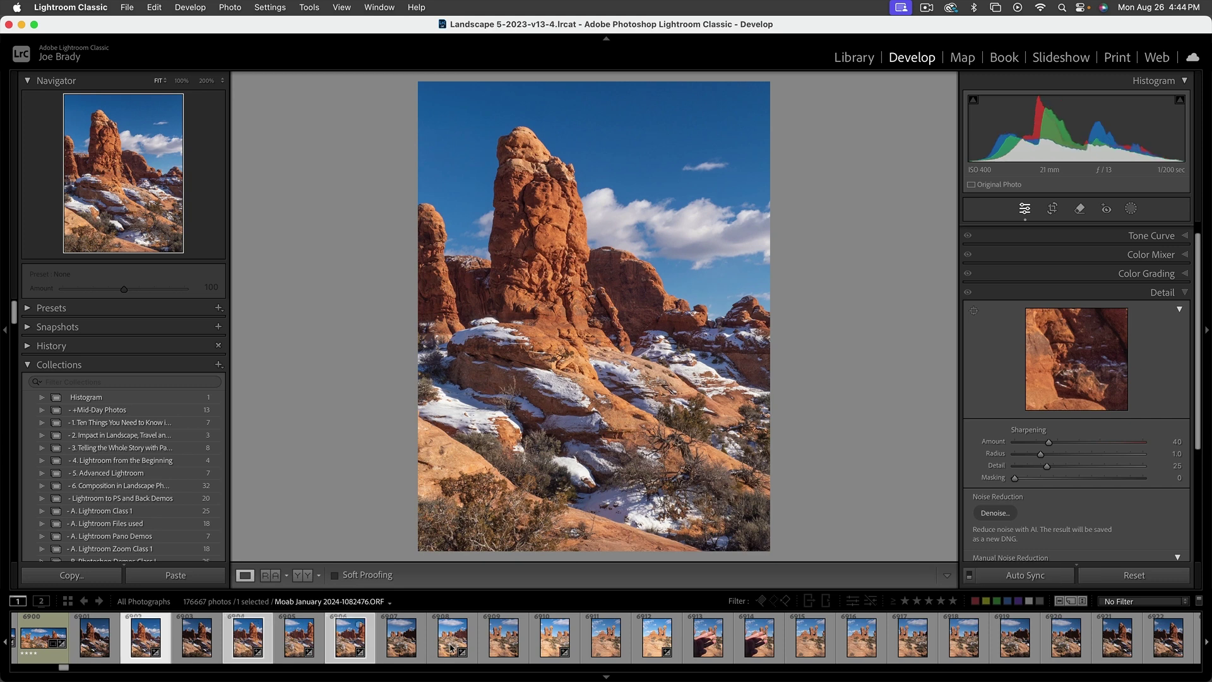
super+click(454, 647)
super+click(555, 638)
super+click(656, 639)
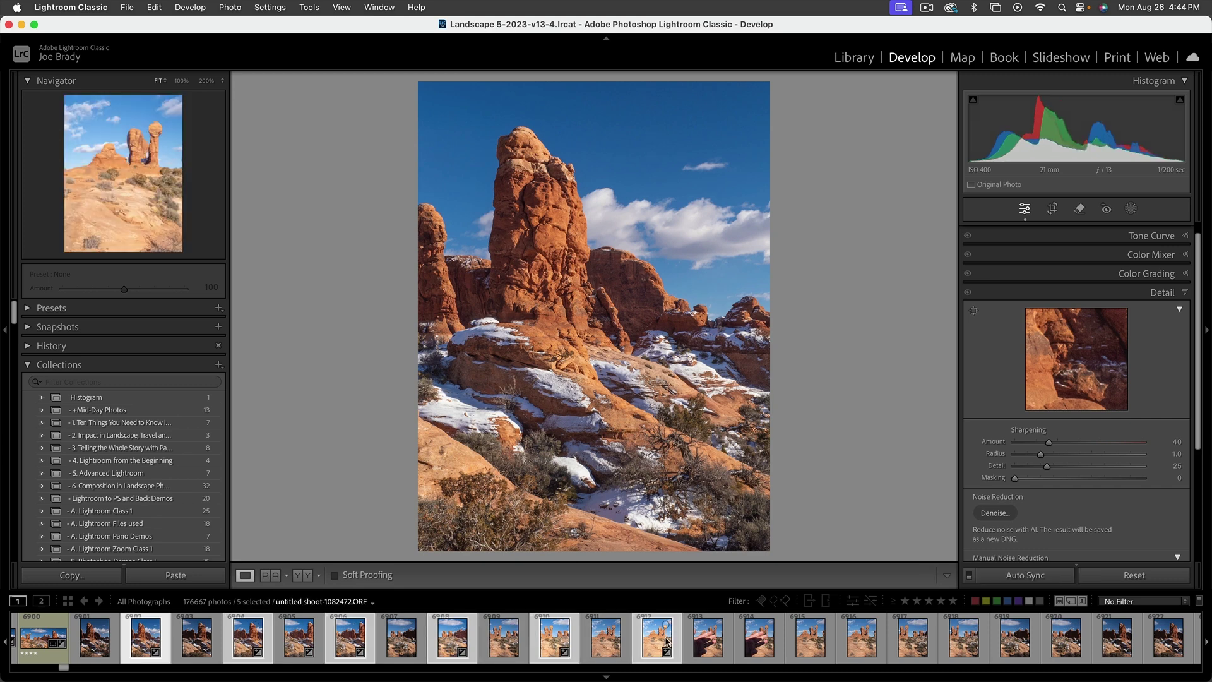
- Look through the six selected edited frames one by one, from the rock tower to the balanced rock
click(145, 645)
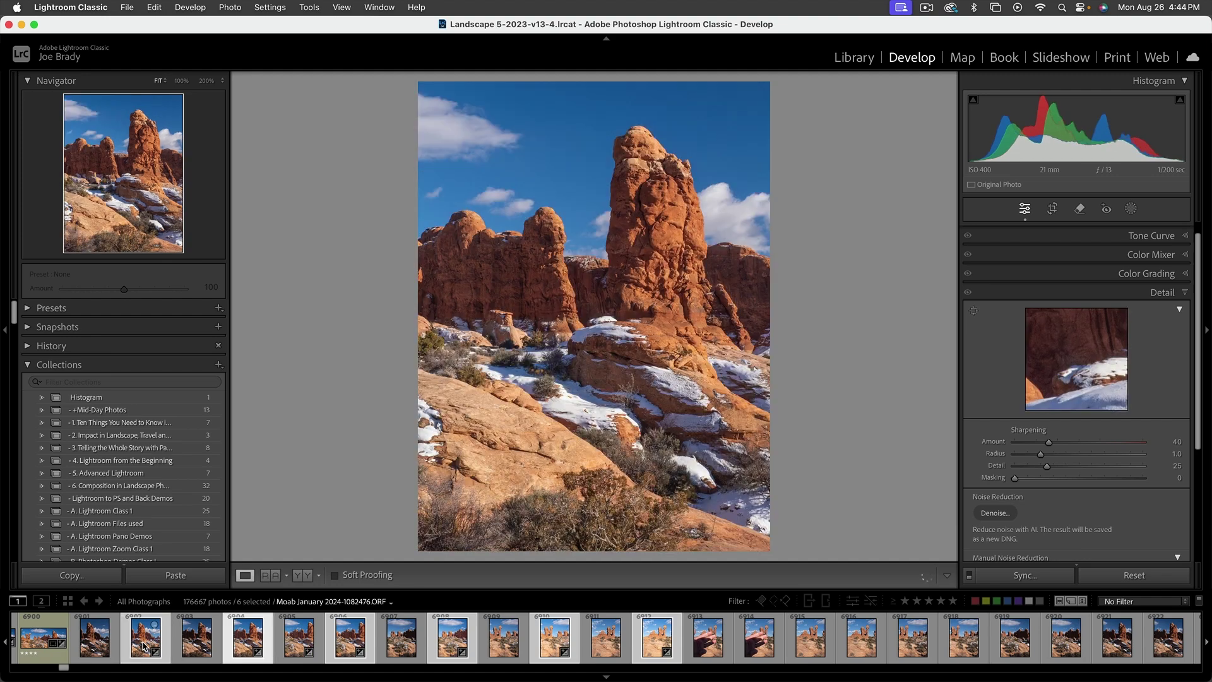
key(Left)
key(Left)
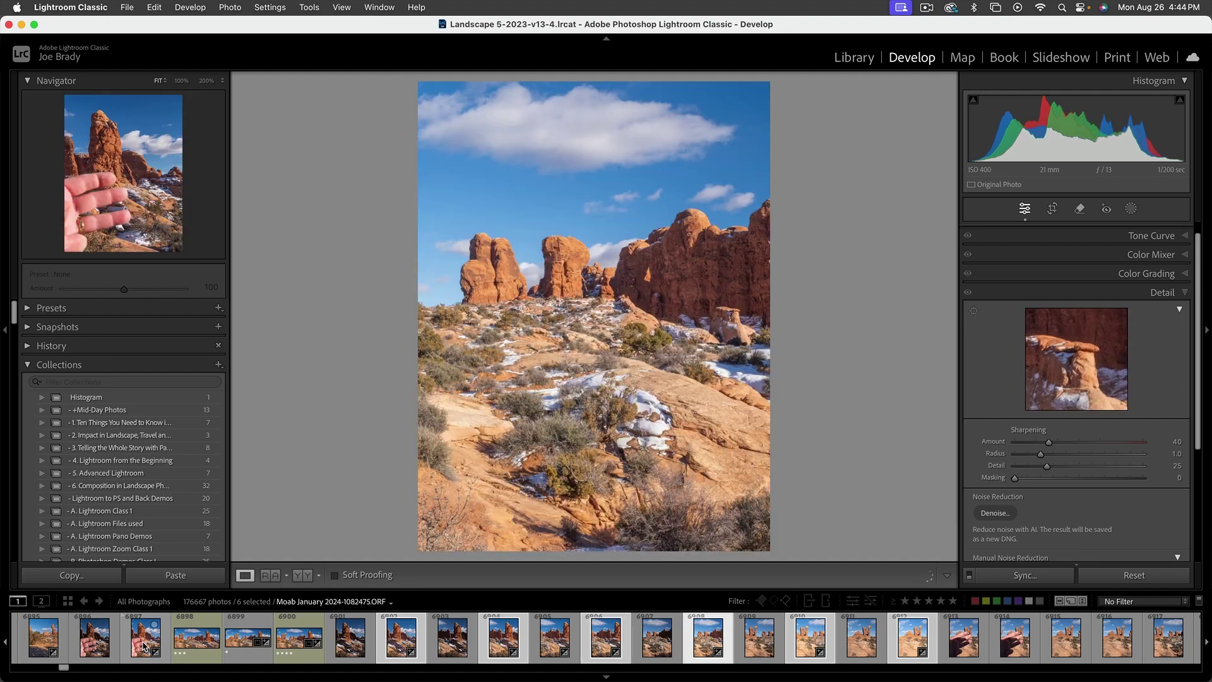
key(Left)
key(Left)
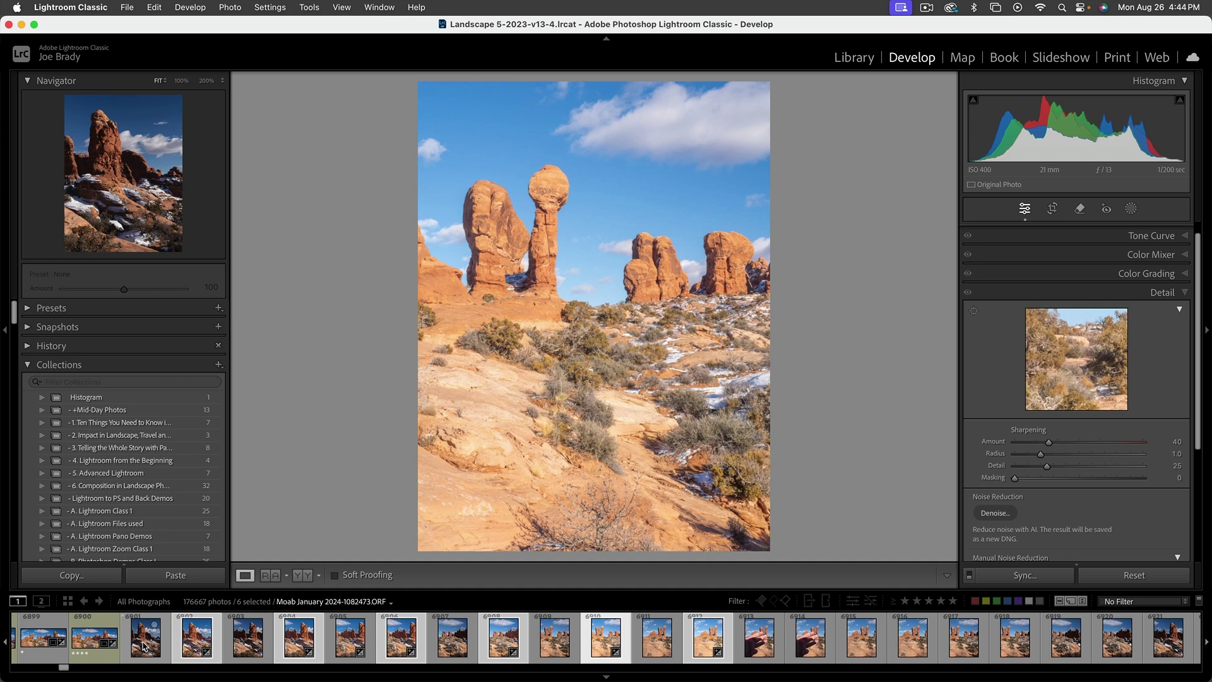
key(Left)
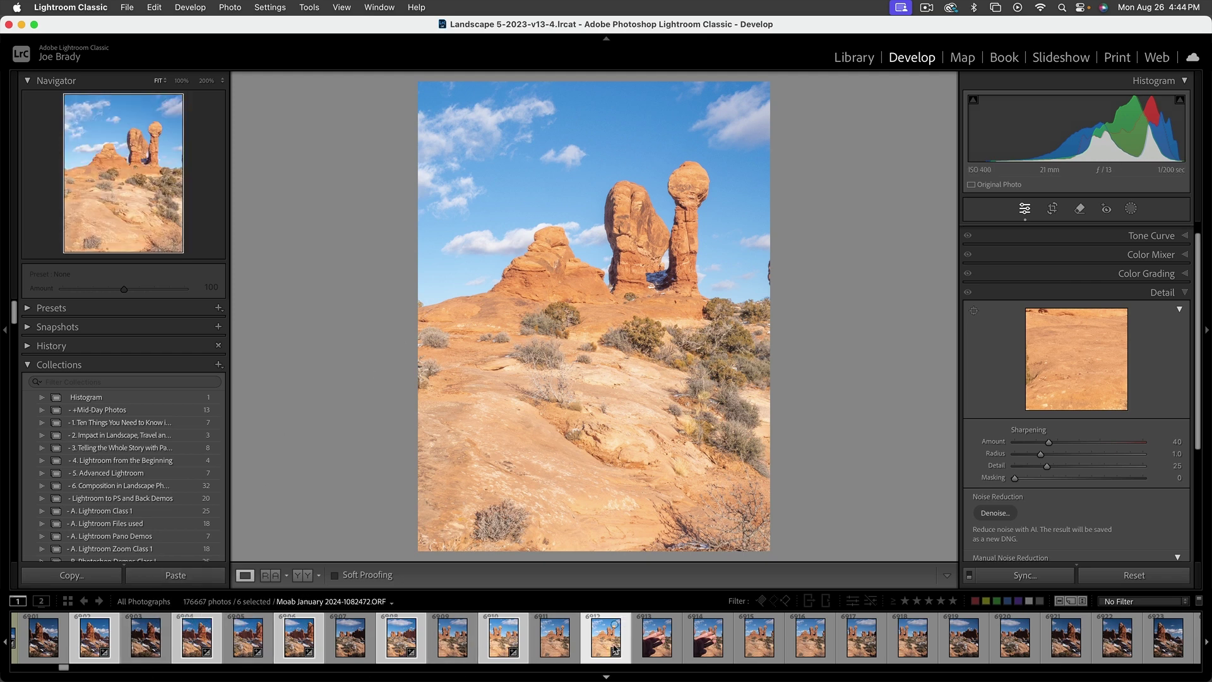
- Start a Panorama photo merge of the six selected edited frames
click(230, 7)
mouse_move(245, 98)
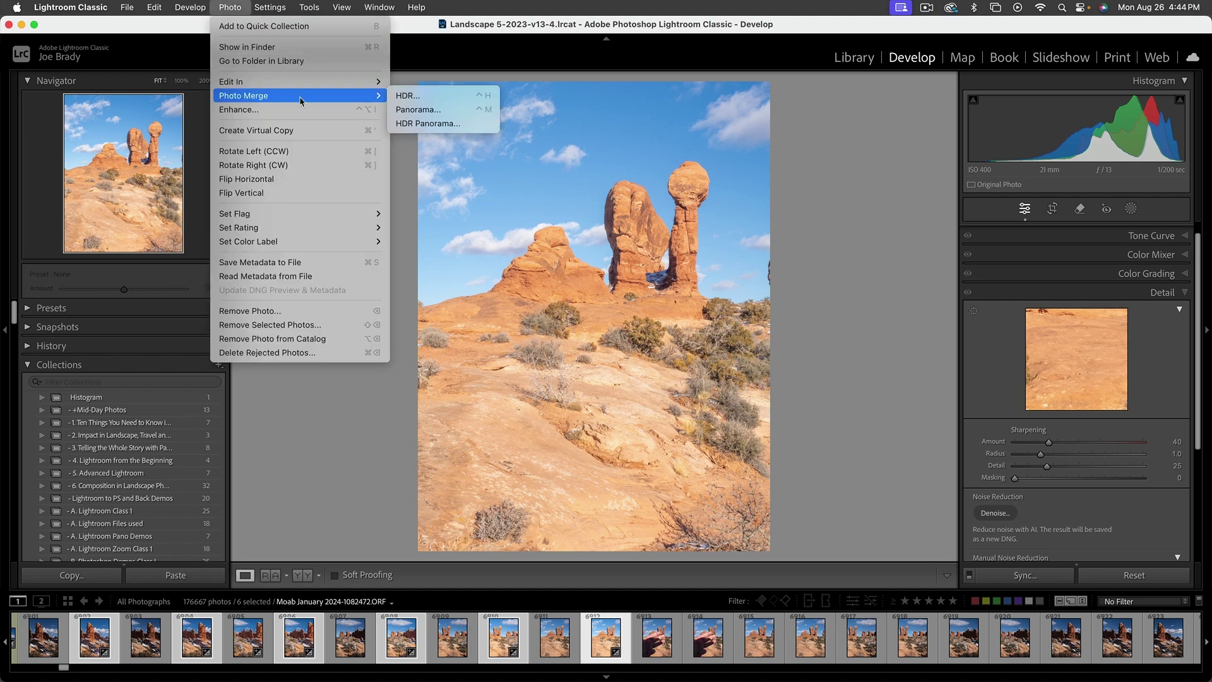
click(460, 108)
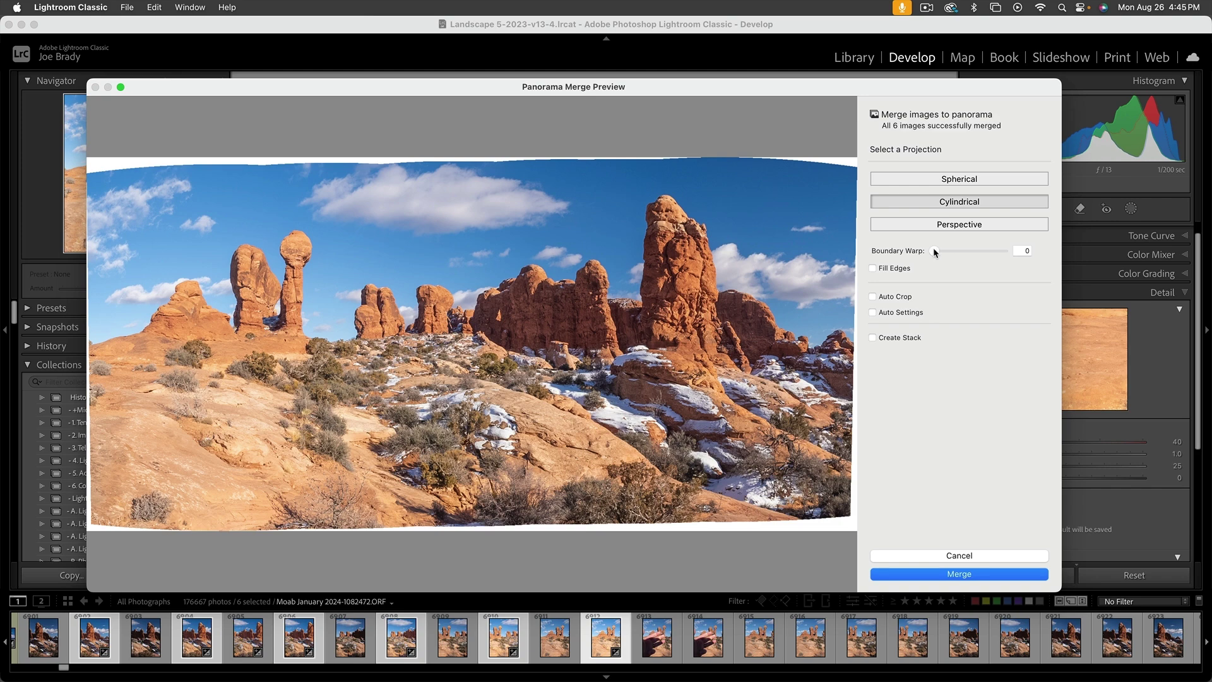
- Compare the panorama edges with Boundary Warp at 0 and 100, and set it to 100
drag(933, 251, 1084, 267)
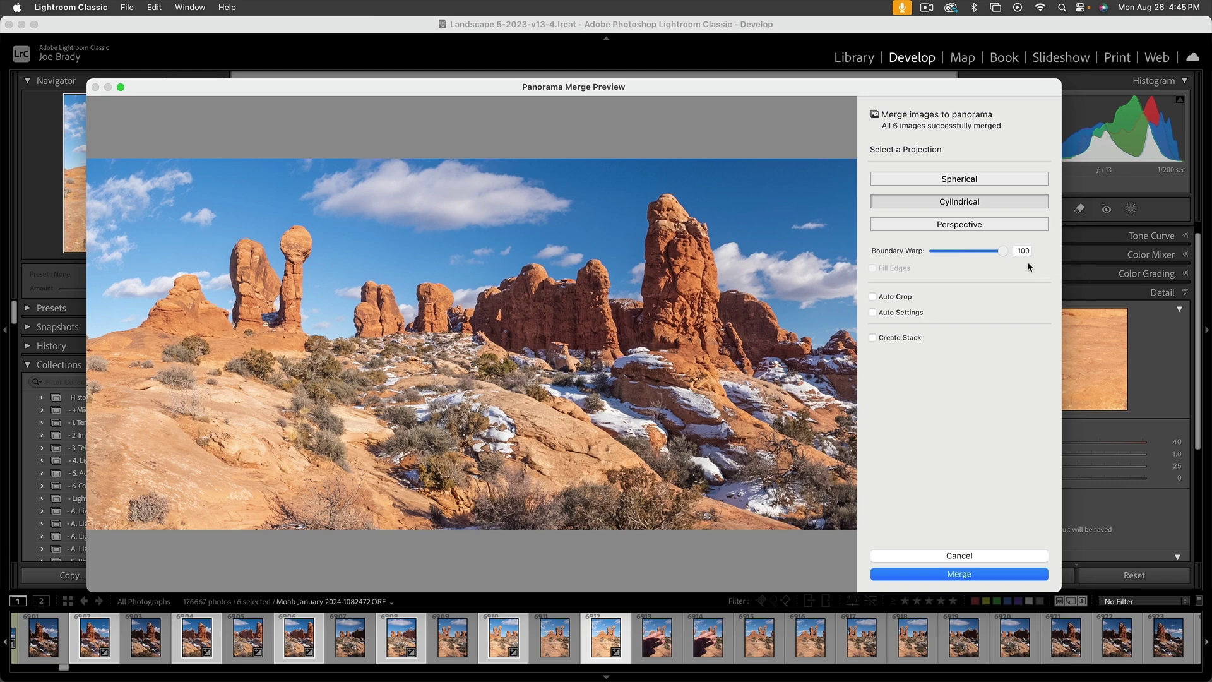
drag(1002, 253, 893, 253)
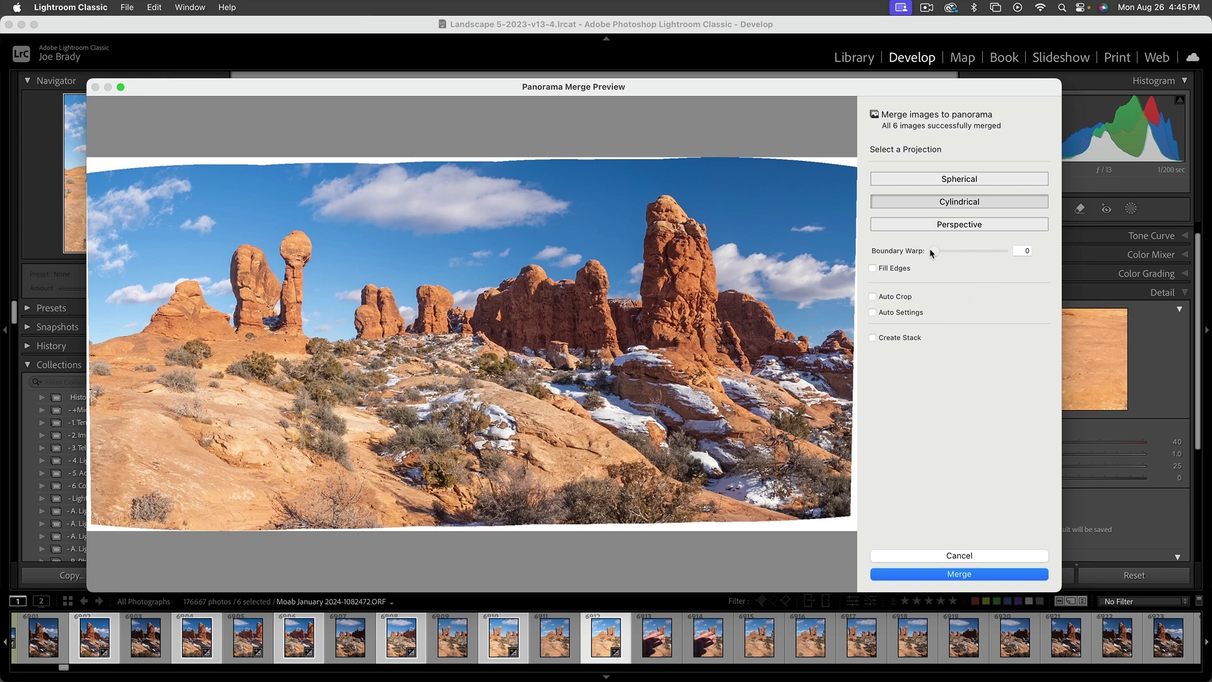
drag(934, 250, 1003, 251)
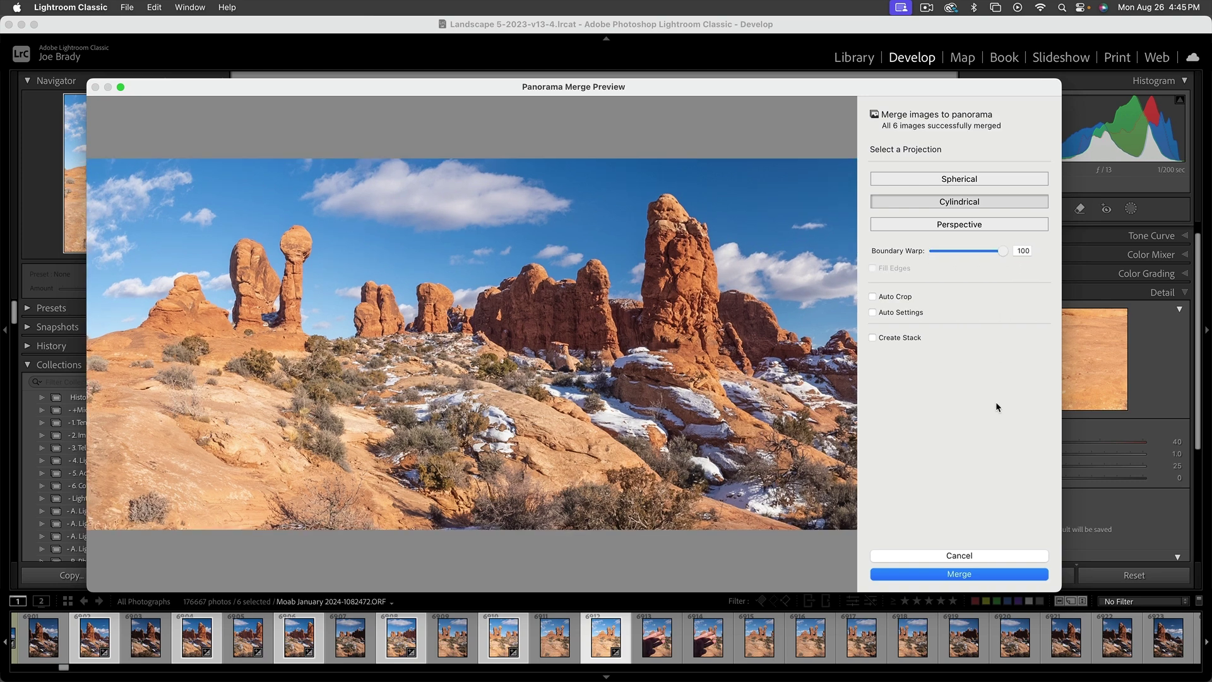
- Compare the Spherical, Cylindrical and Perspective projections, choose Spherical, and merge the panorama
click(957, 180)
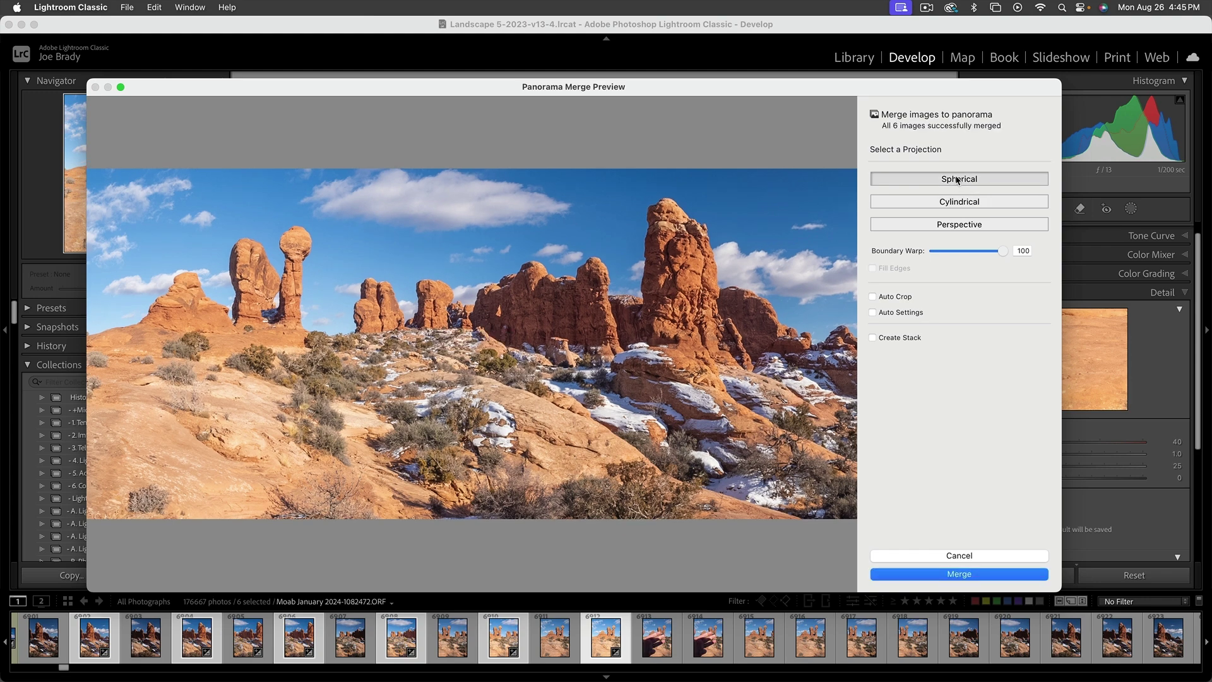
click(956, 201)
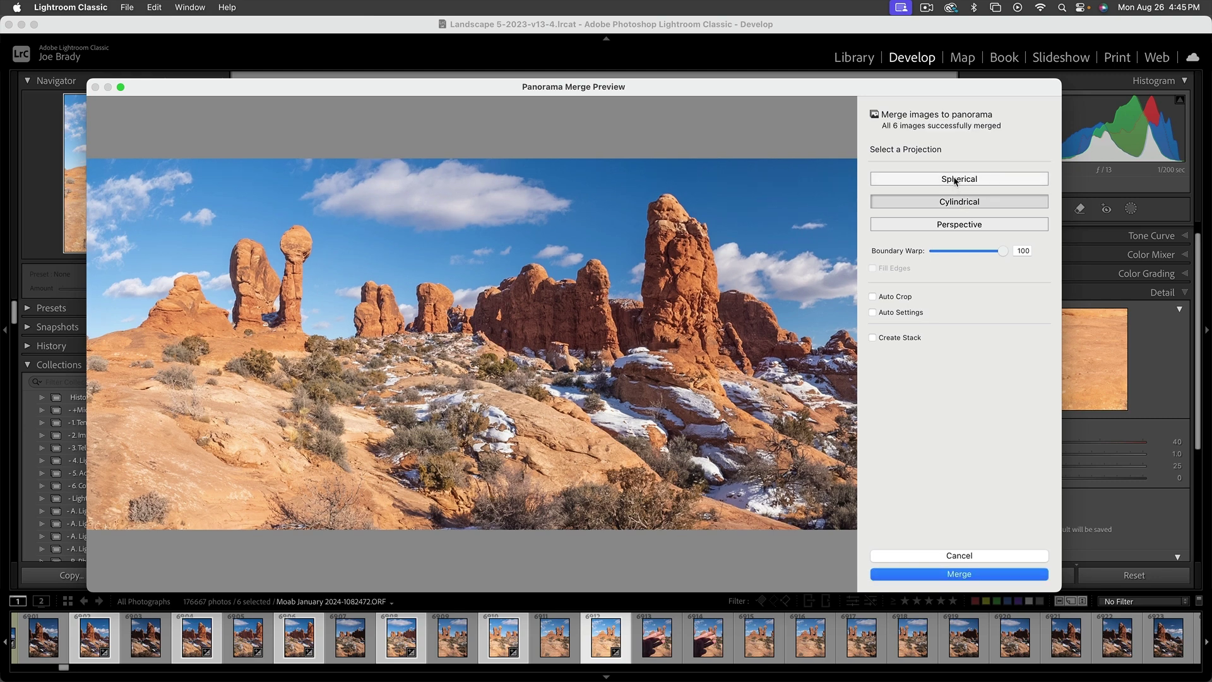
click(955, 180)
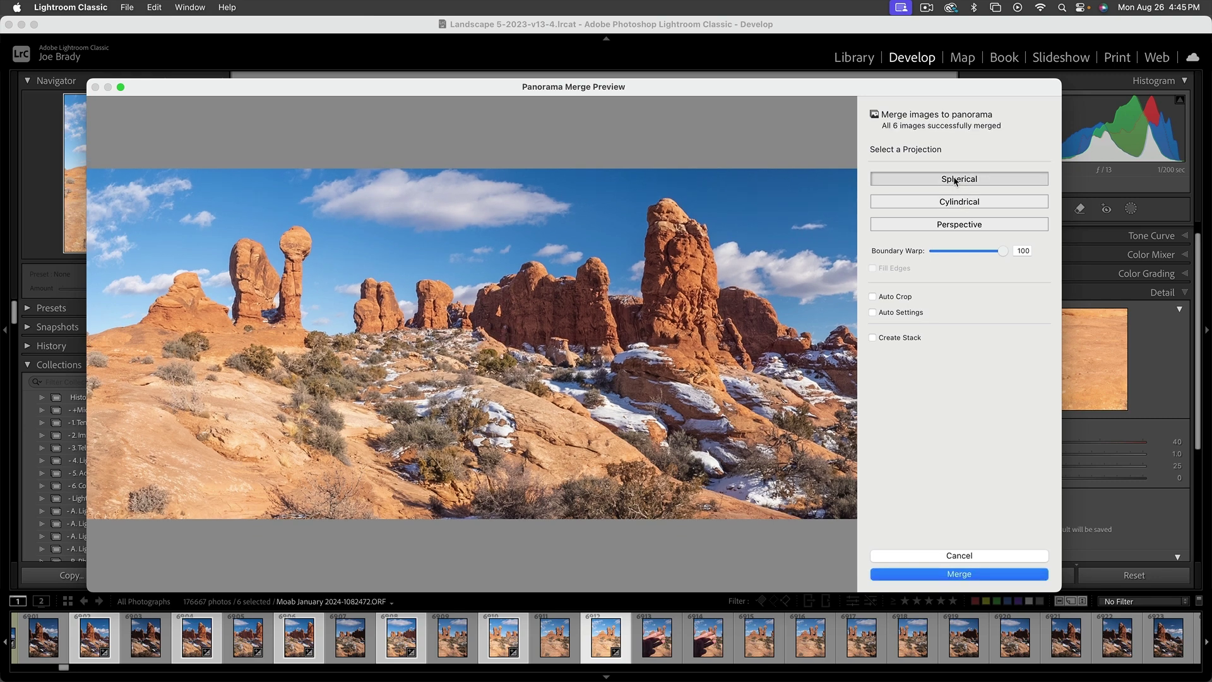
click(956, 202)
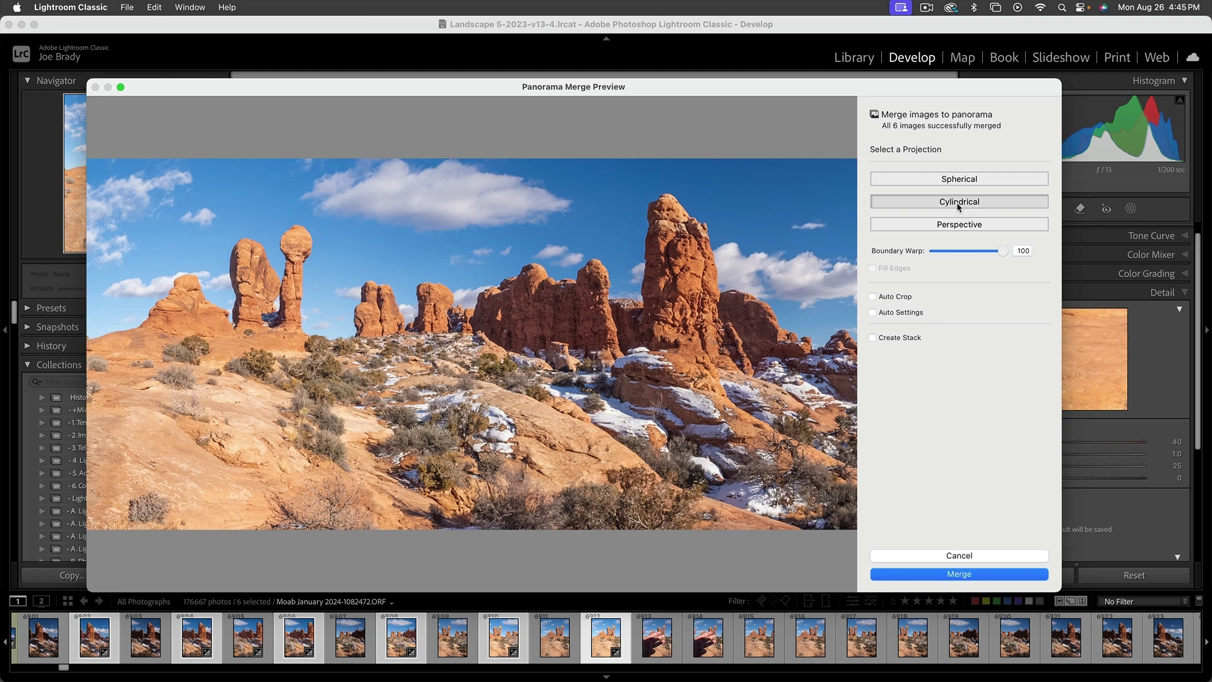
click(957, 180)
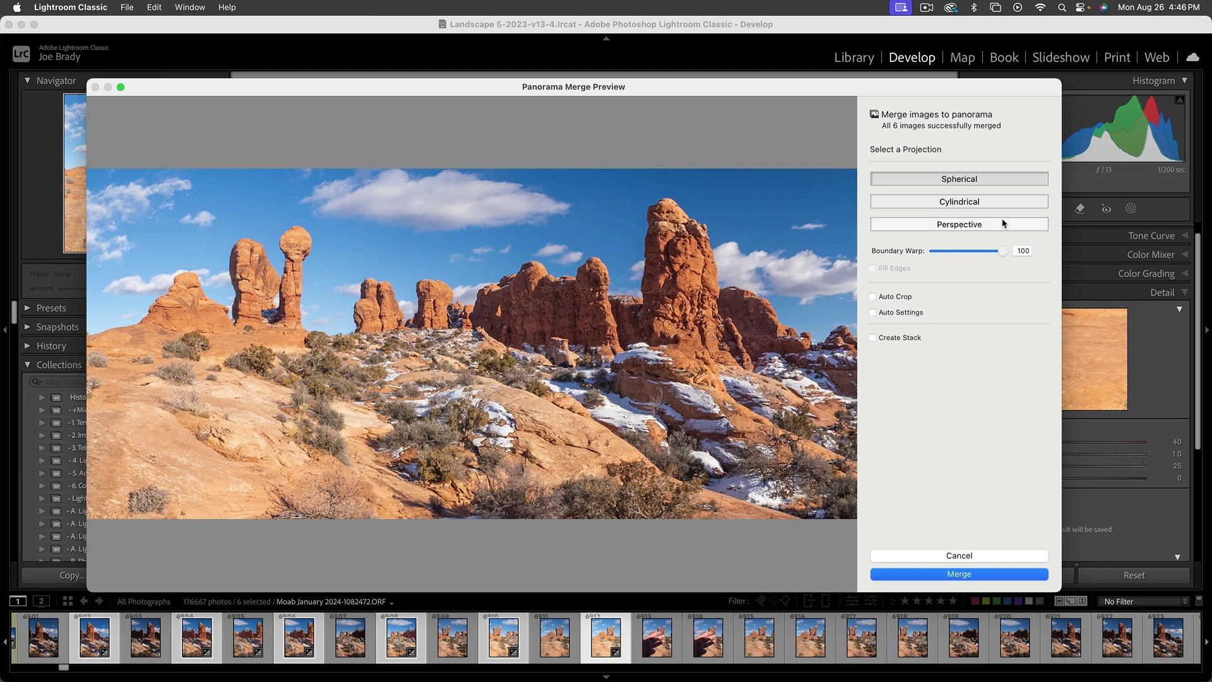
click(976, 205)
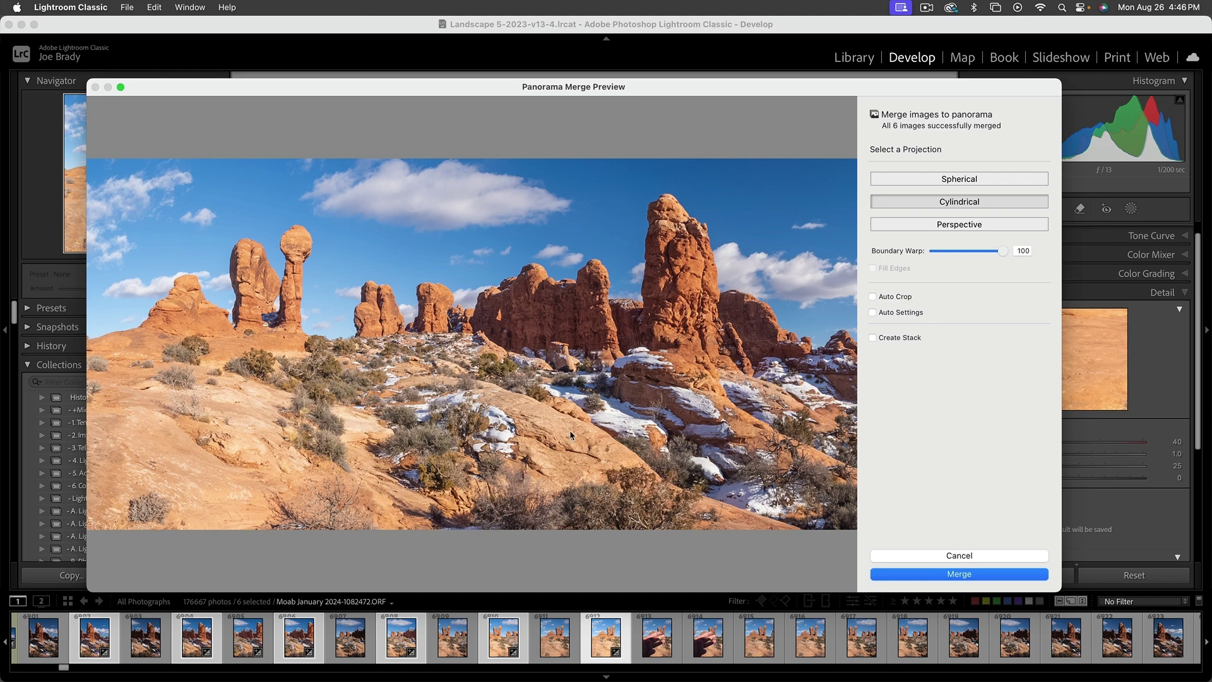
click(966, 181)
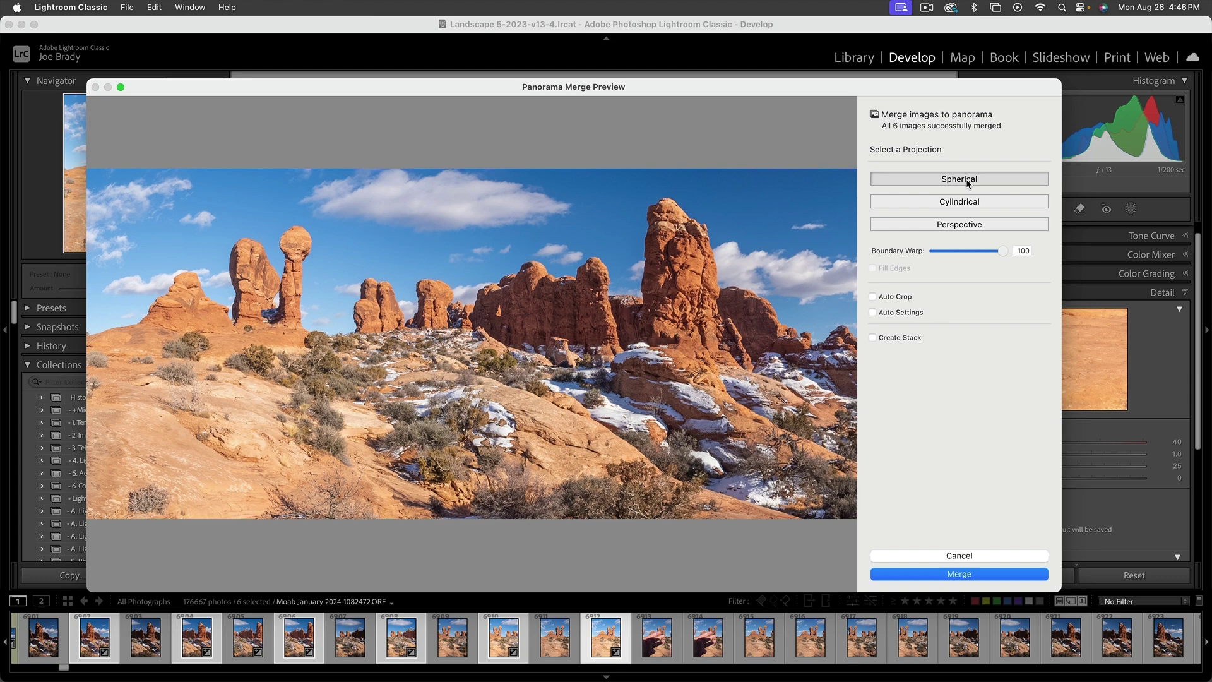
click(969, 223)
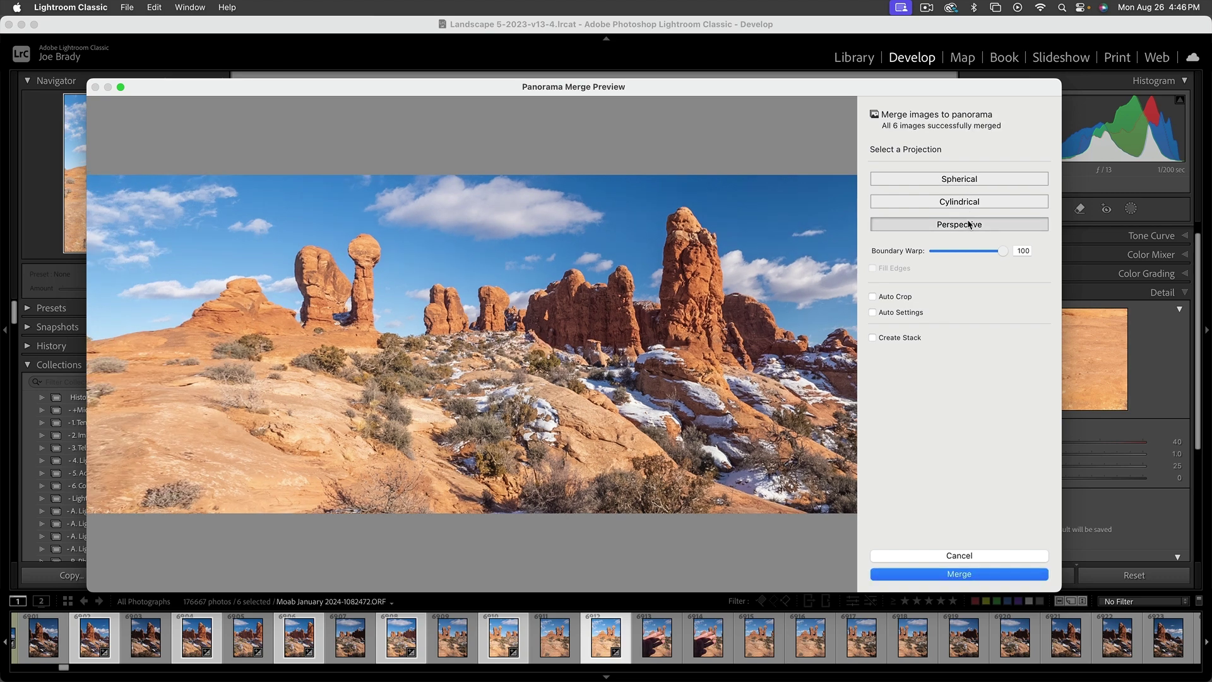
click(958, 180)
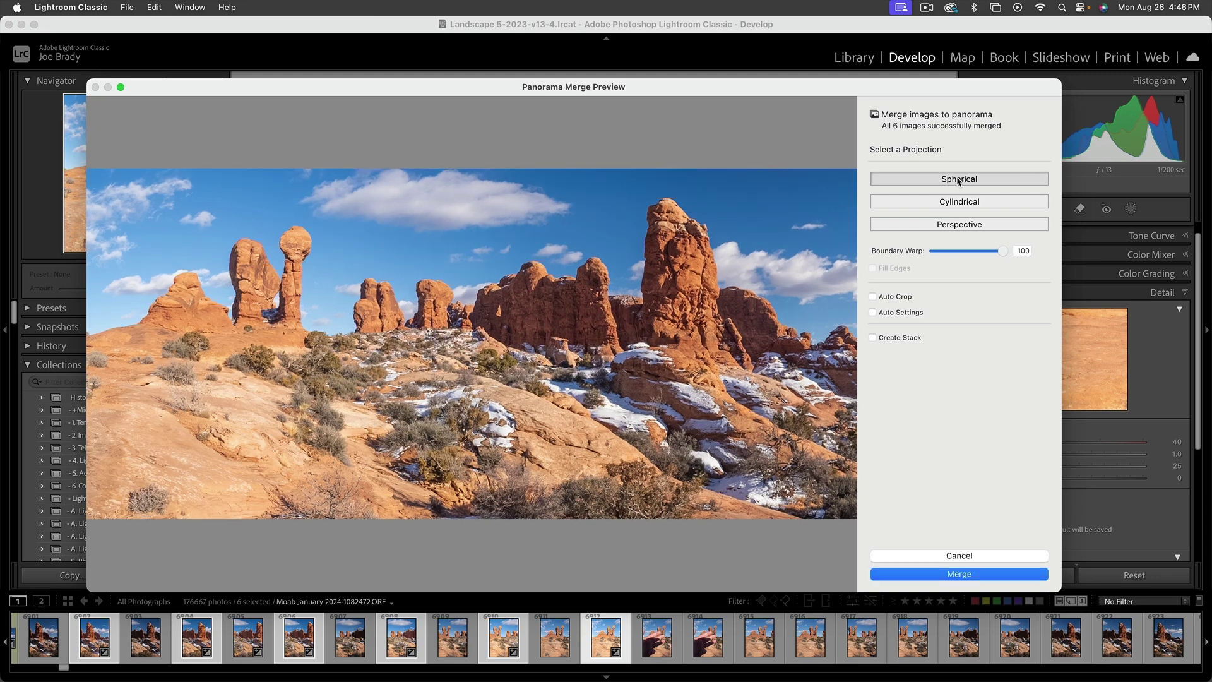
click(964, 575)
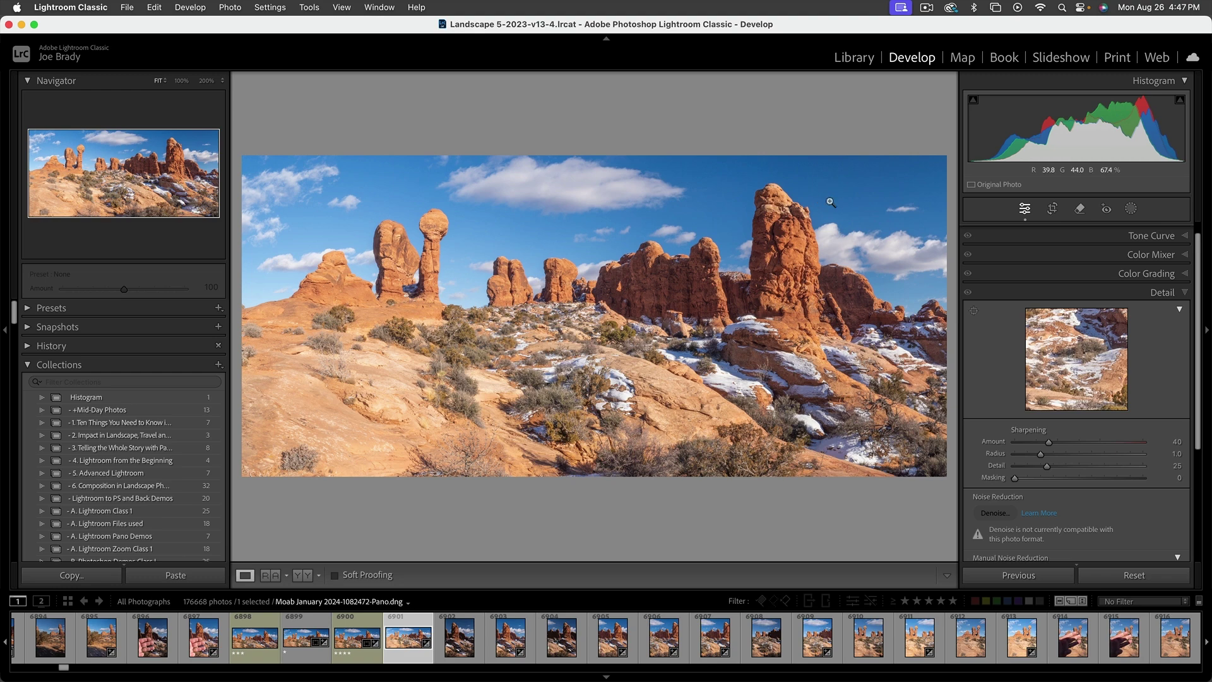
- Add a Linear Gradient mask over the panorama's left side, fading out from the central cloud to the tall rock tower
click(1132, 210)
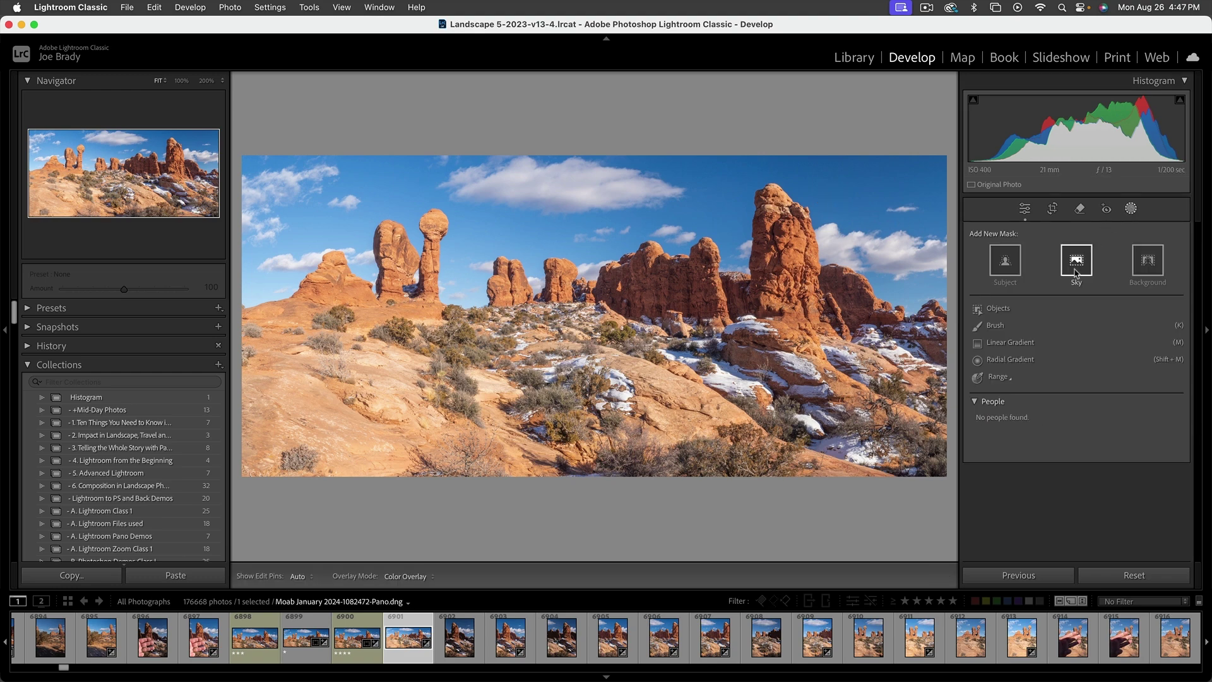
click(1020, 345)
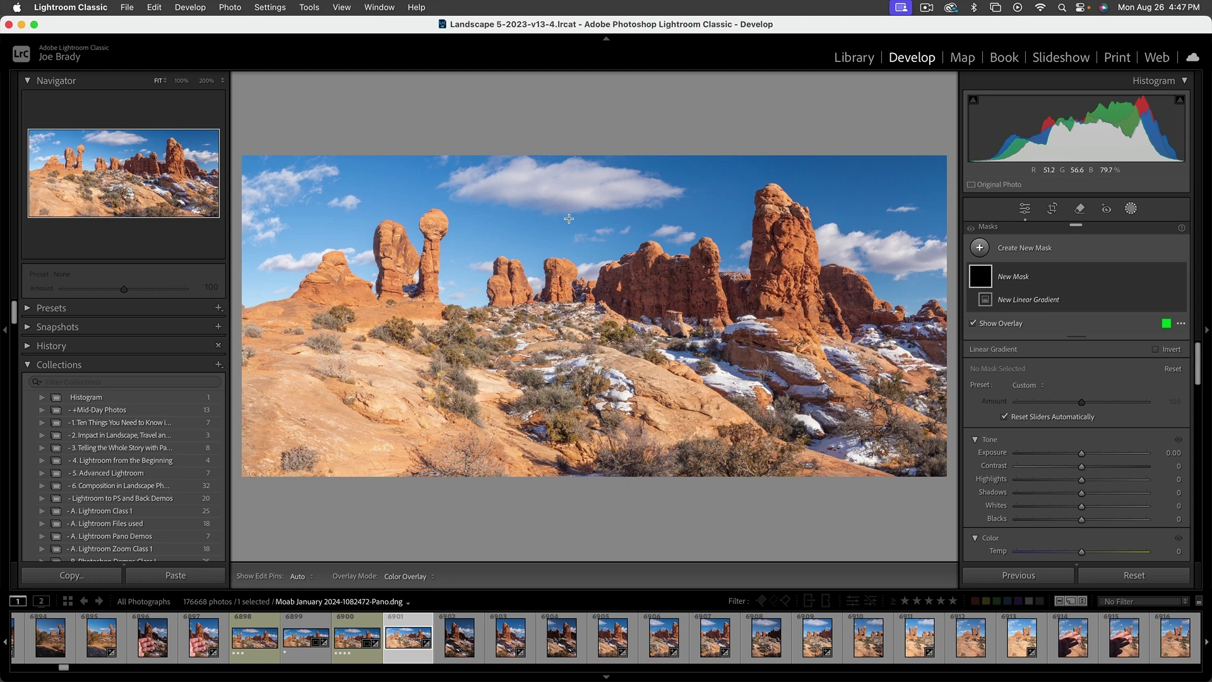
drag(578, 217, 745, 194)
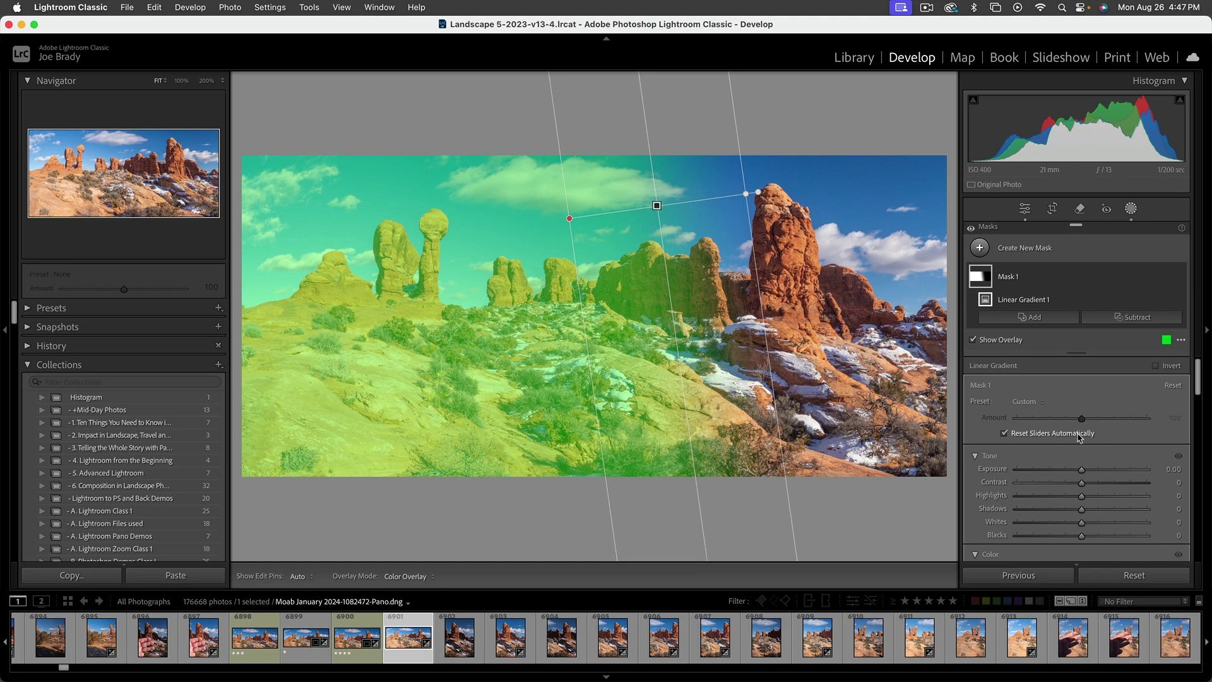
- Hide the mask overlay, set the gradient mask's Exposure to -0.11, and deselect the mask
key(o)
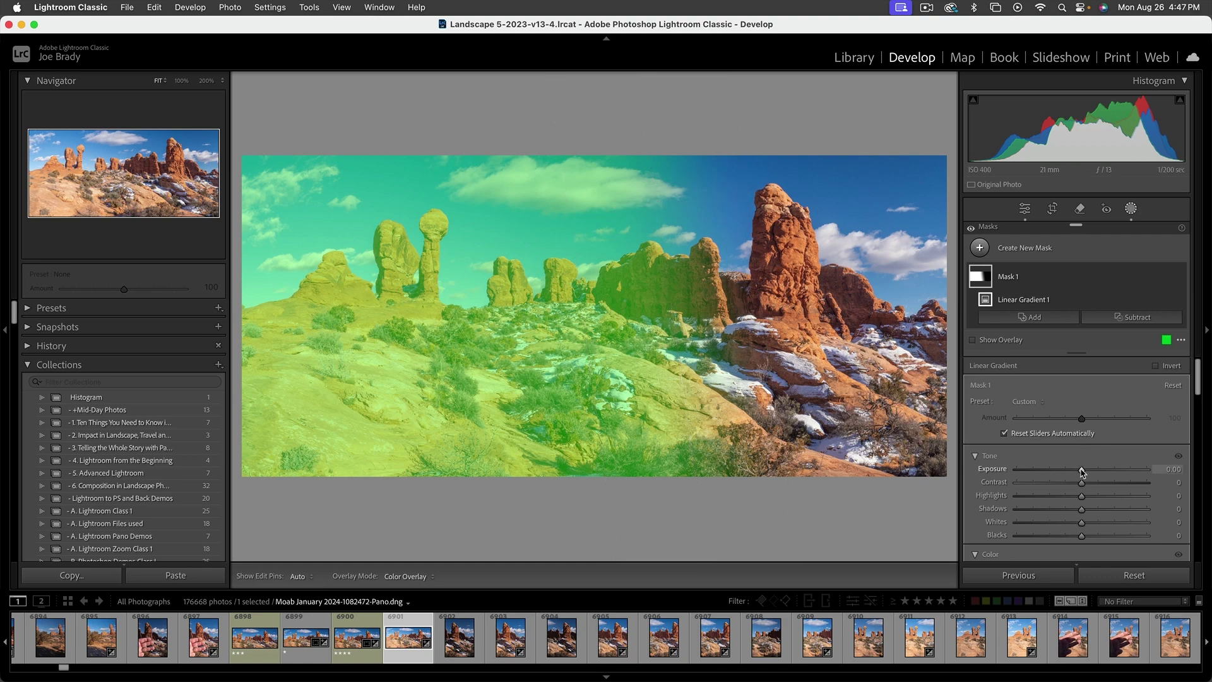
drag(1082, 471, 1078, 471)
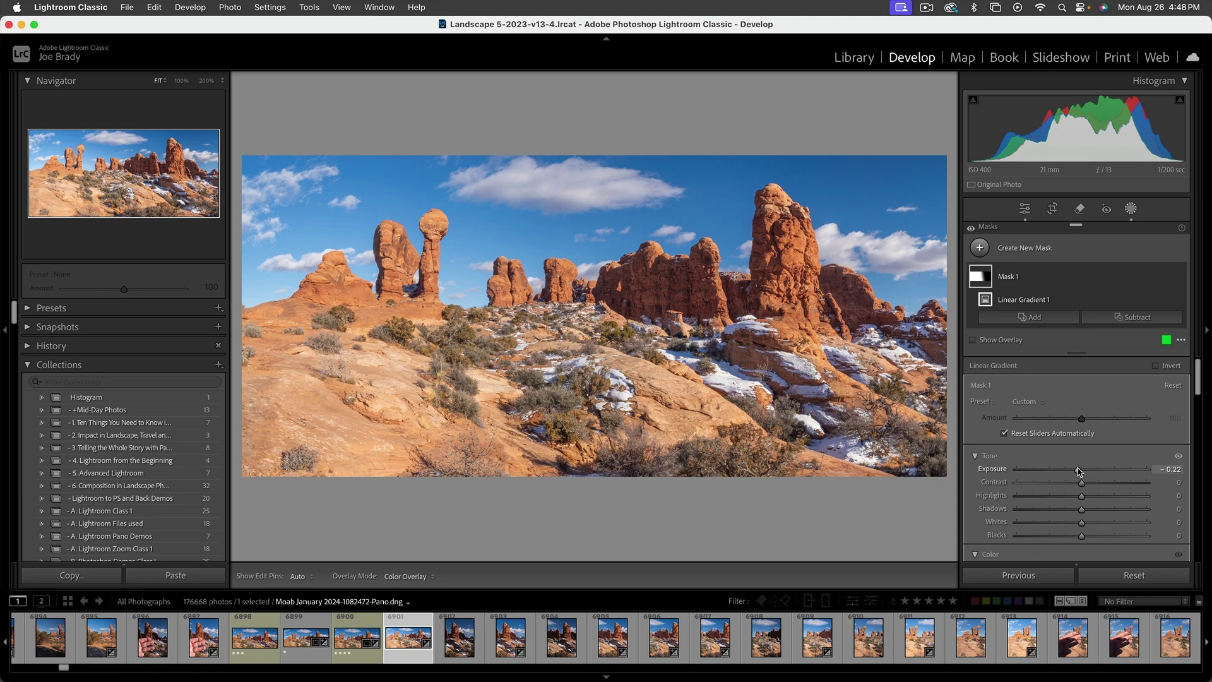
drag(1079, 471, 1081, 471)
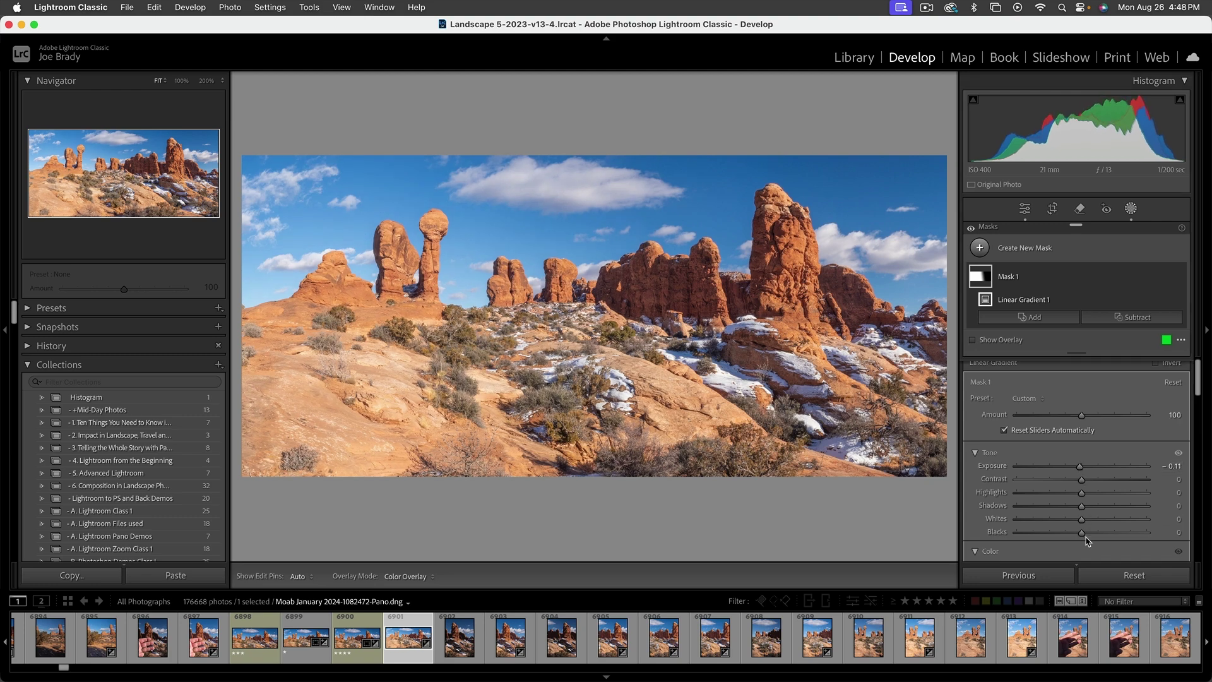
click(980, 276)
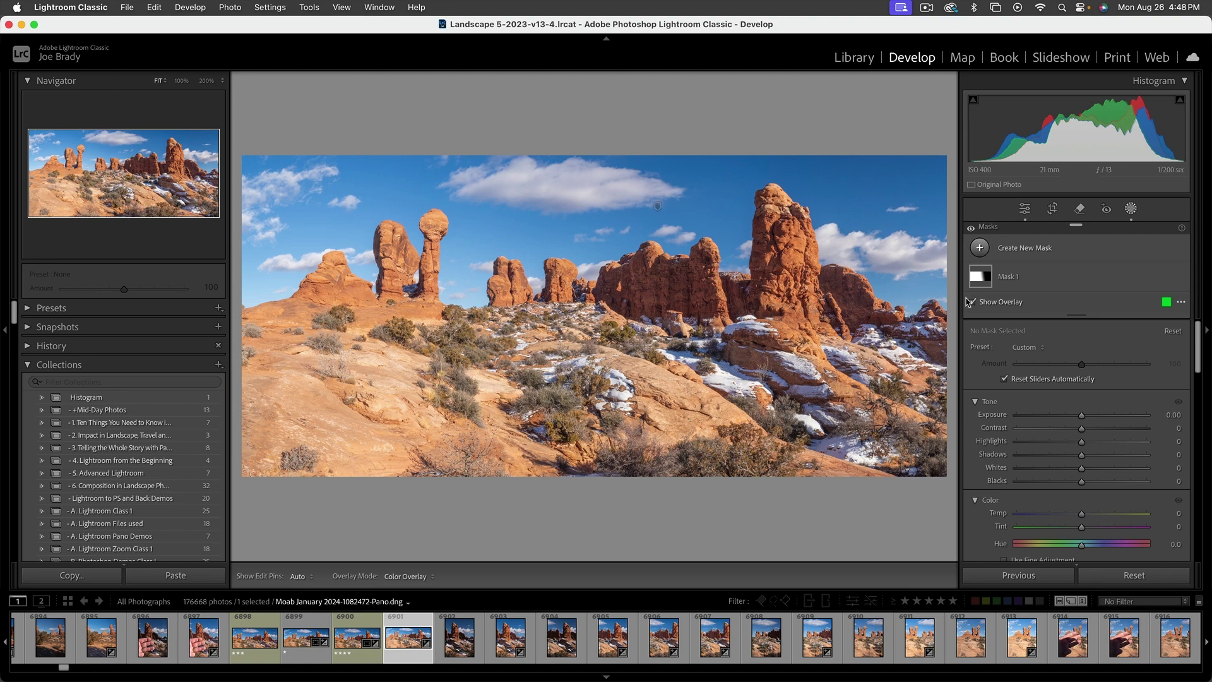
- Add a second Linear Gradient mask over the left side, fading out before the tall rock tower, and collapse its components
click(1028, 250)
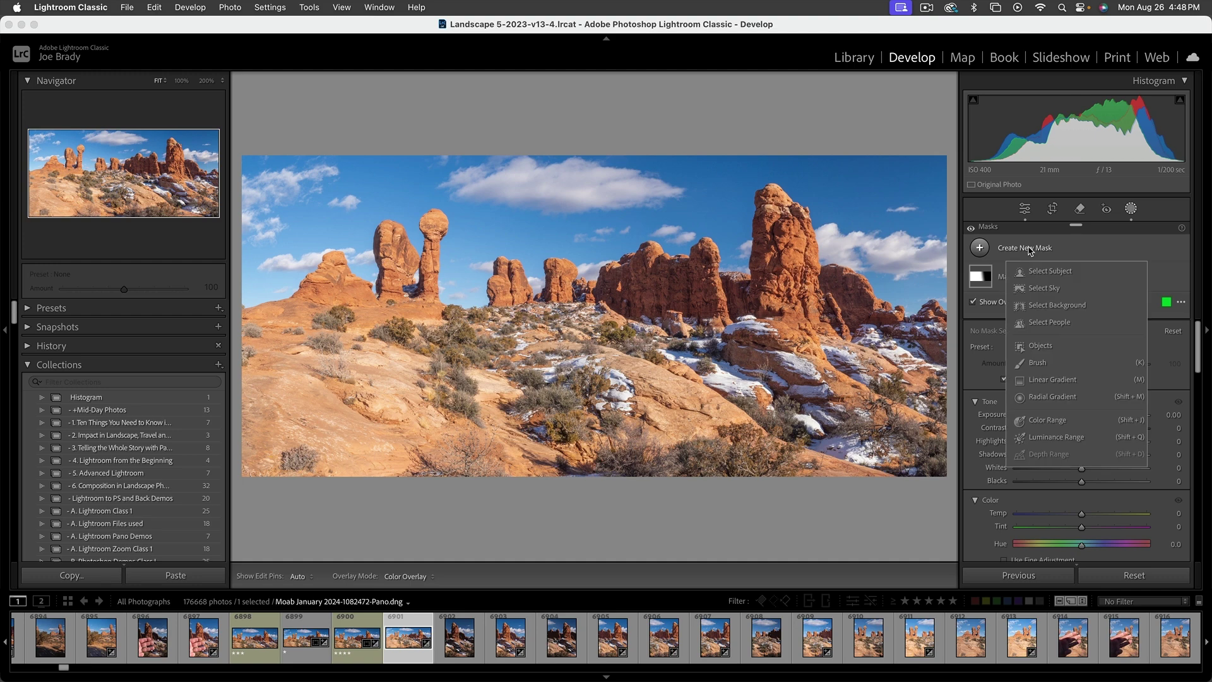
click(1038, 381)
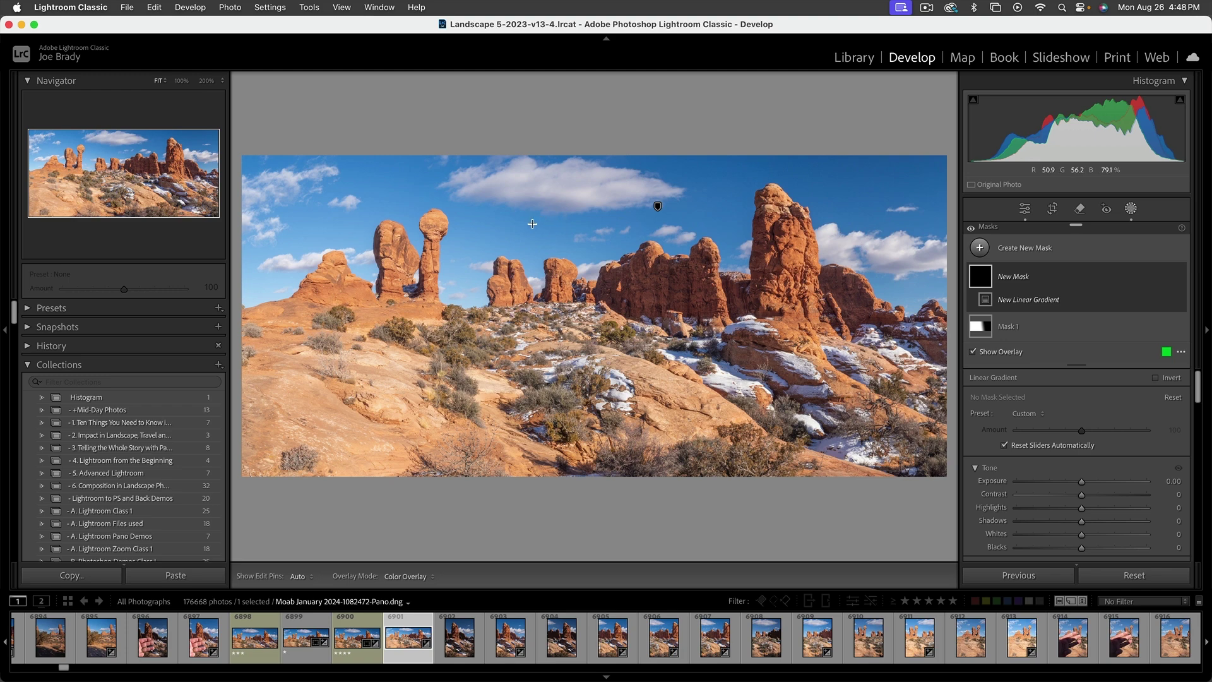
drag(538, 220, 687, 212)
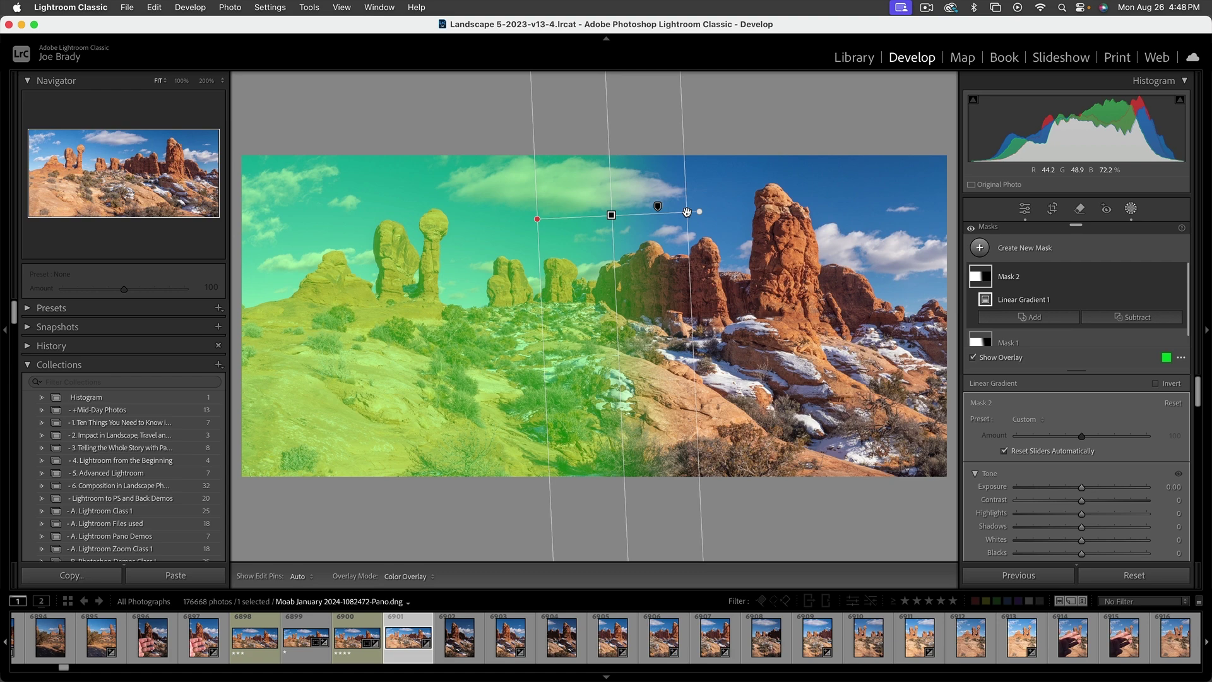
click(1069, 276)
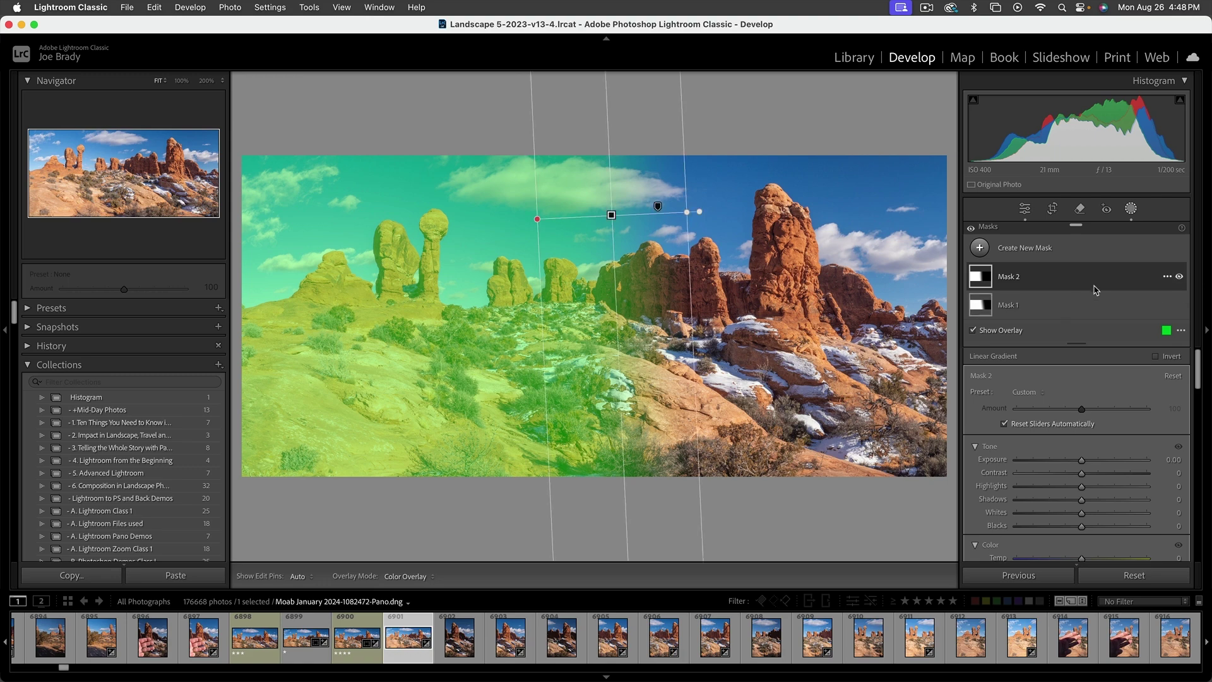
- Intersect the second gradient mask with a Select Sky mask so it covers only the left part of the sky
click(1163, 277)
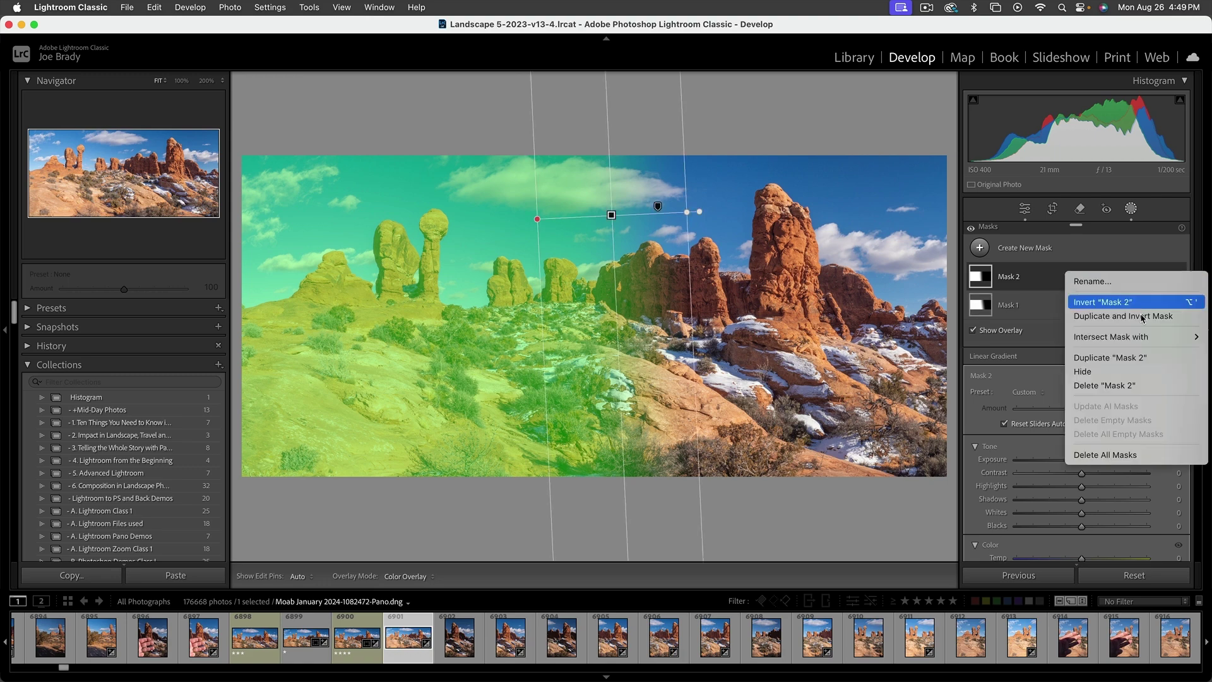
mouse_move(1134, 342)
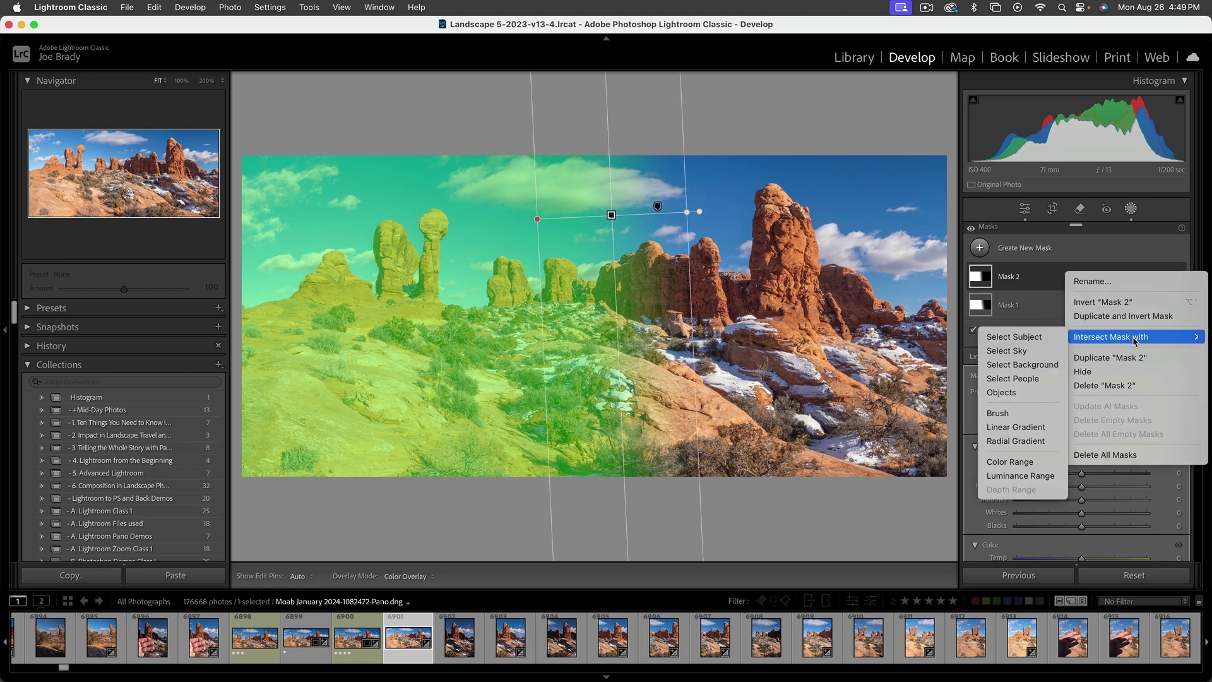
click(1017, 356)
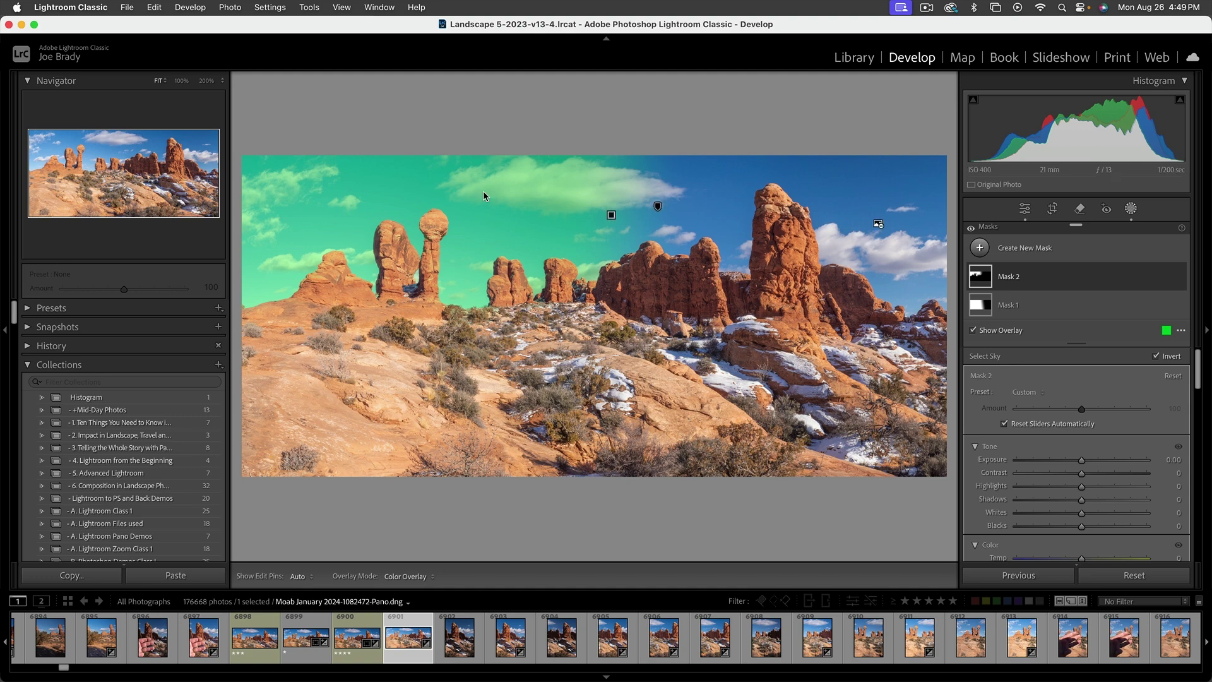
- Hide the mask overlay, set the sky mask's Exposure to -0.33 and Temp to -3, and leave masking for the Detail settings
drag(1081, 460, 1076, 466)
key(o)
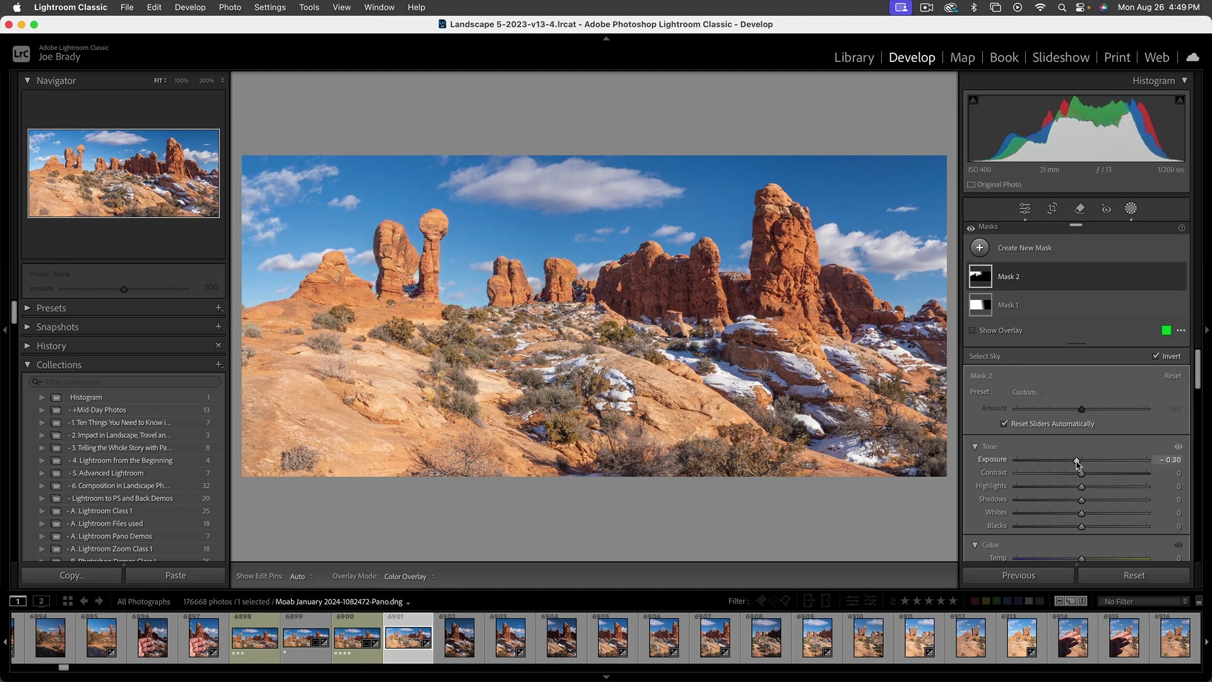
scroll(1124, 495, down, 3)
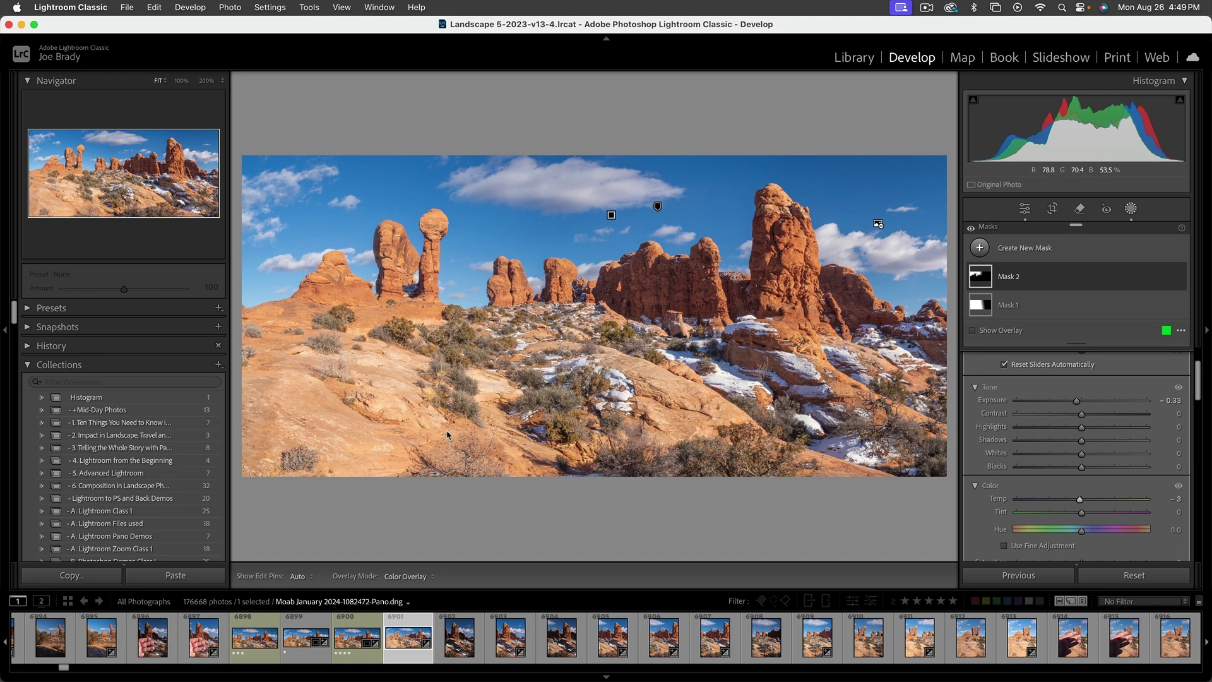
click(568, 434)
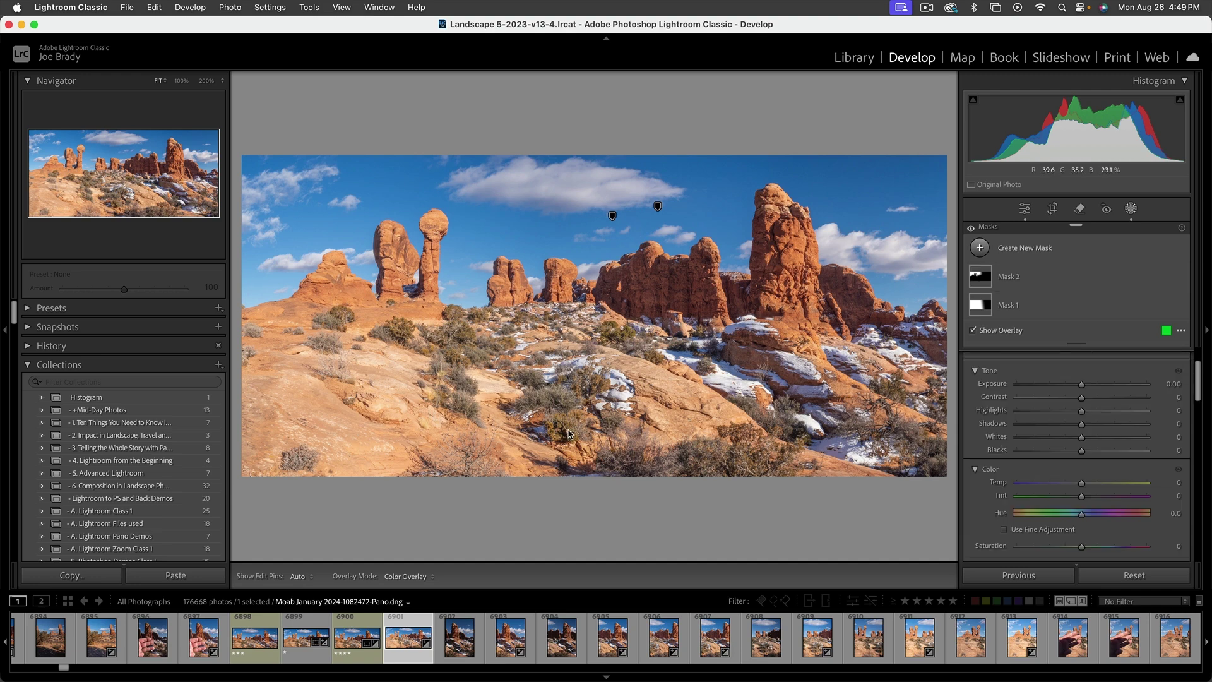
key(super+5)
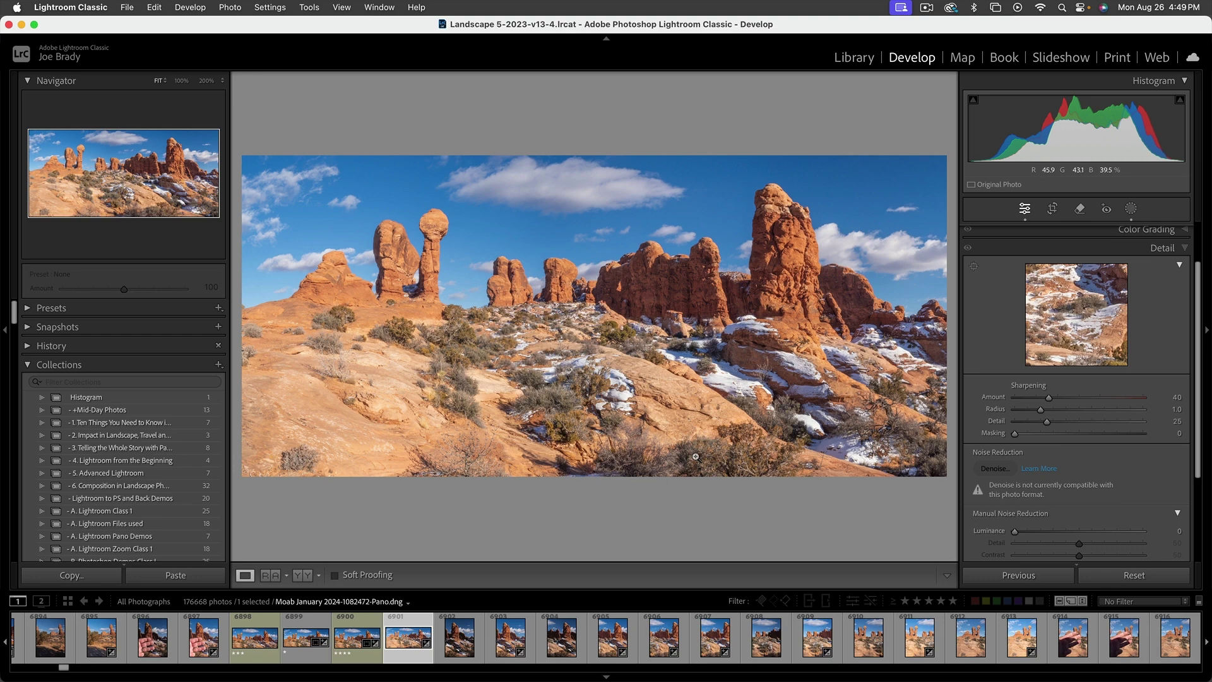
- Crop the panorama, trimming the dark brush strip along the bottom and a strip of the left side up to the rock mound
key(r)
drag(596, 477, 597, 462)
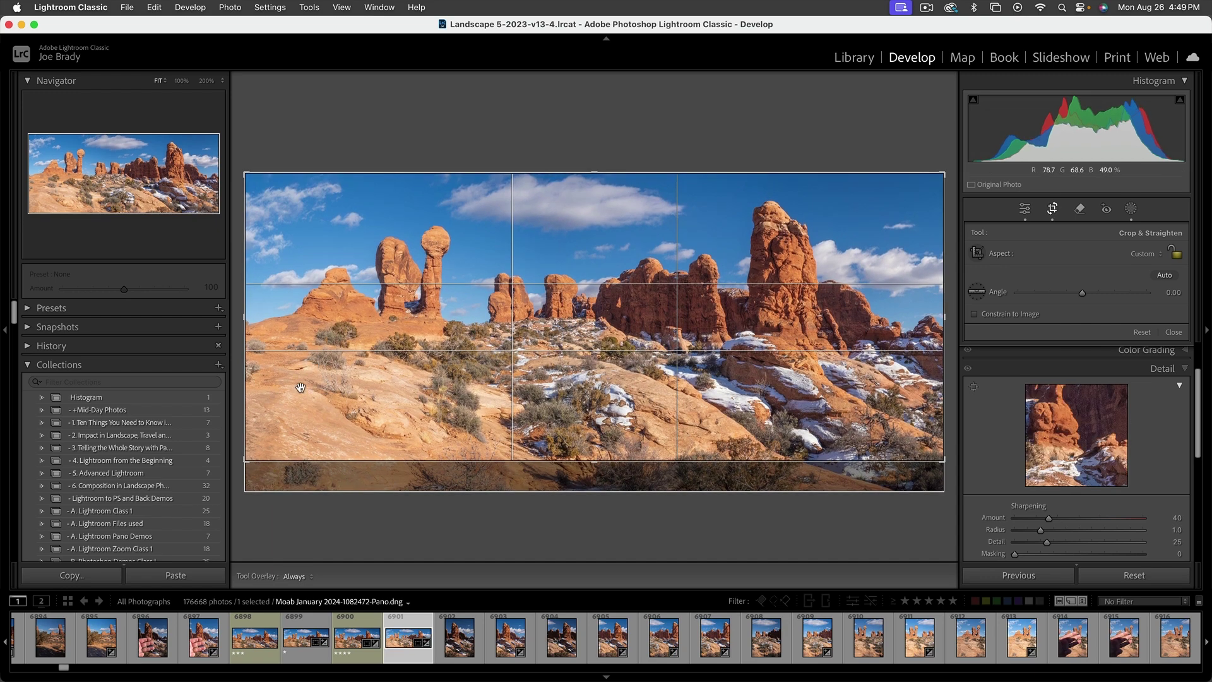
mouse_move(246, 317)
mouse_down()
mouse_move(277, 317)
mouse_move(260, 316)
mouse_up()
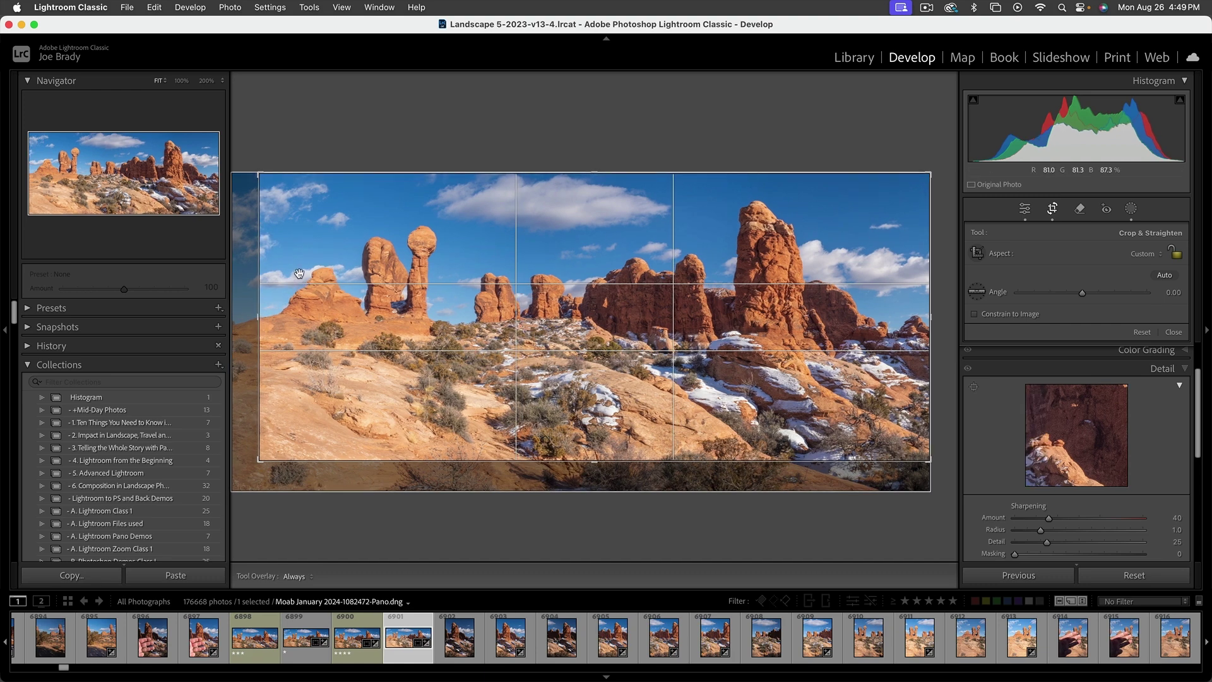
drag(258, 318, 277, 315)
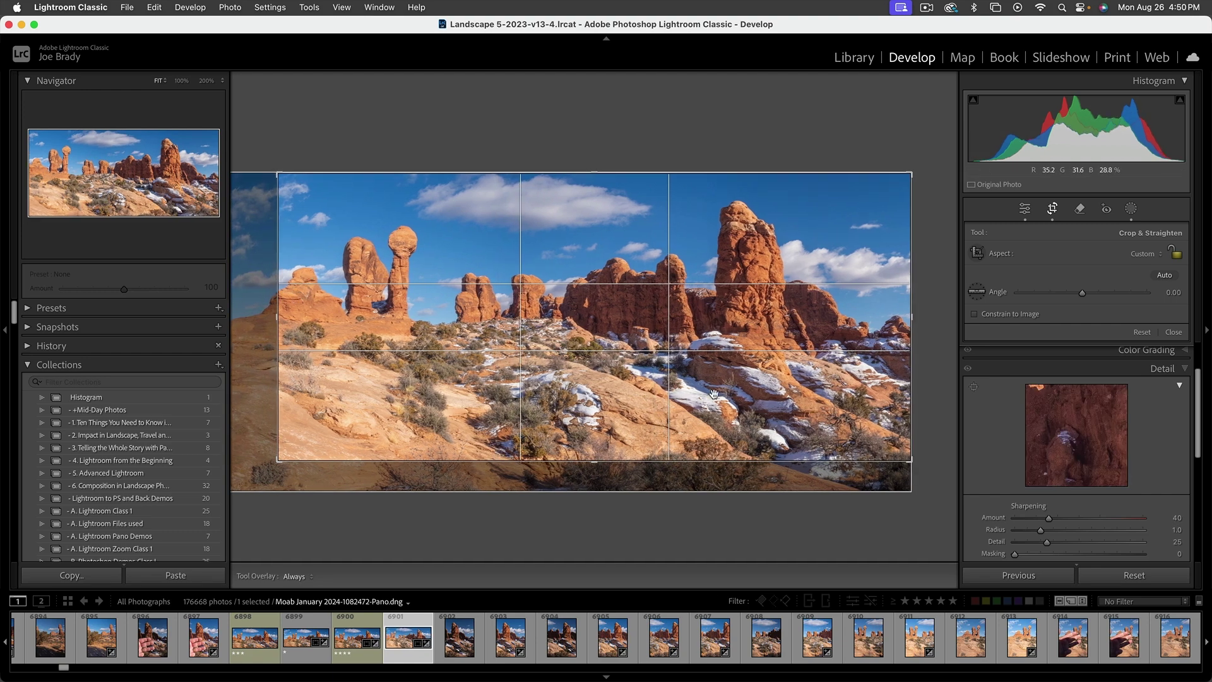
key(Return)
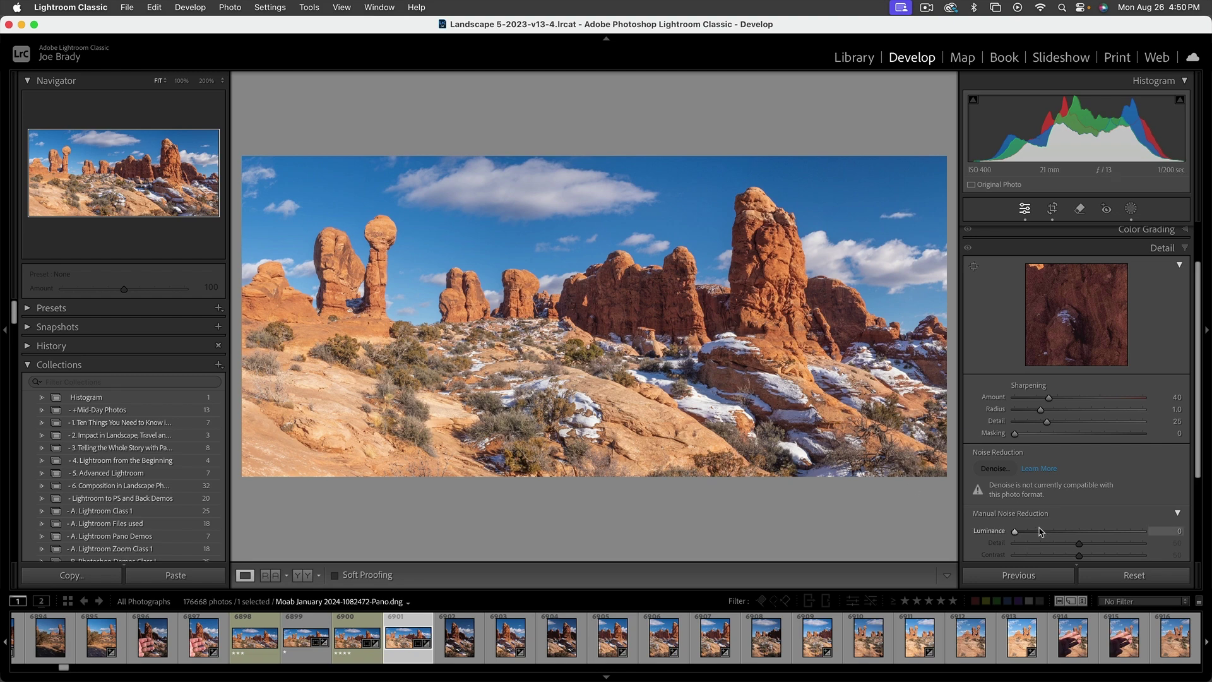
- Set the Post-Crop Vignetting Amount to -12 and review the panorama full screen
scroll(1198, 543, down, 5)
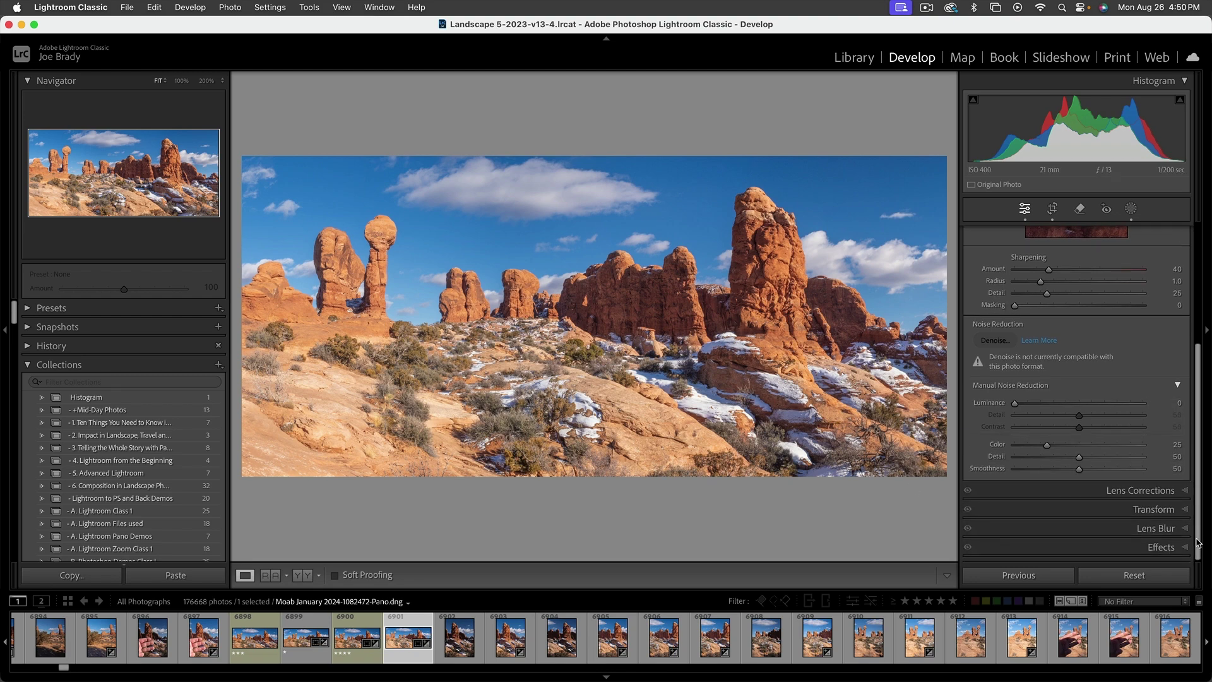
click(1164, 547)
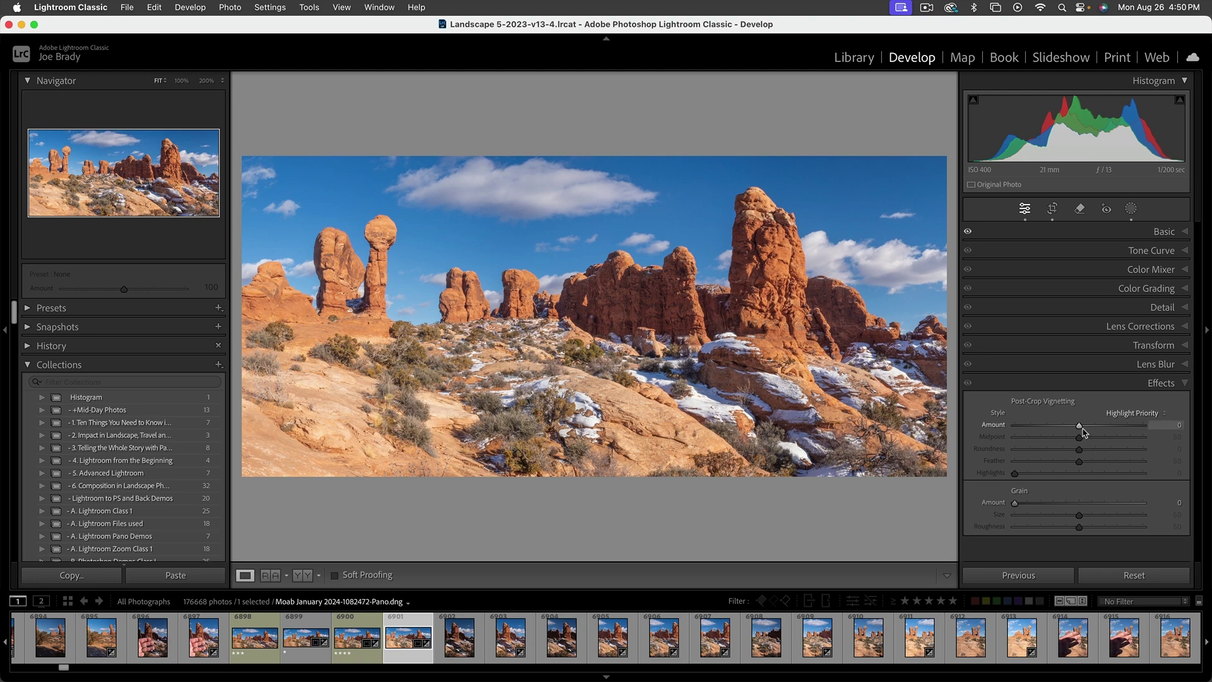
drag(1079, 431, 1074, 432)
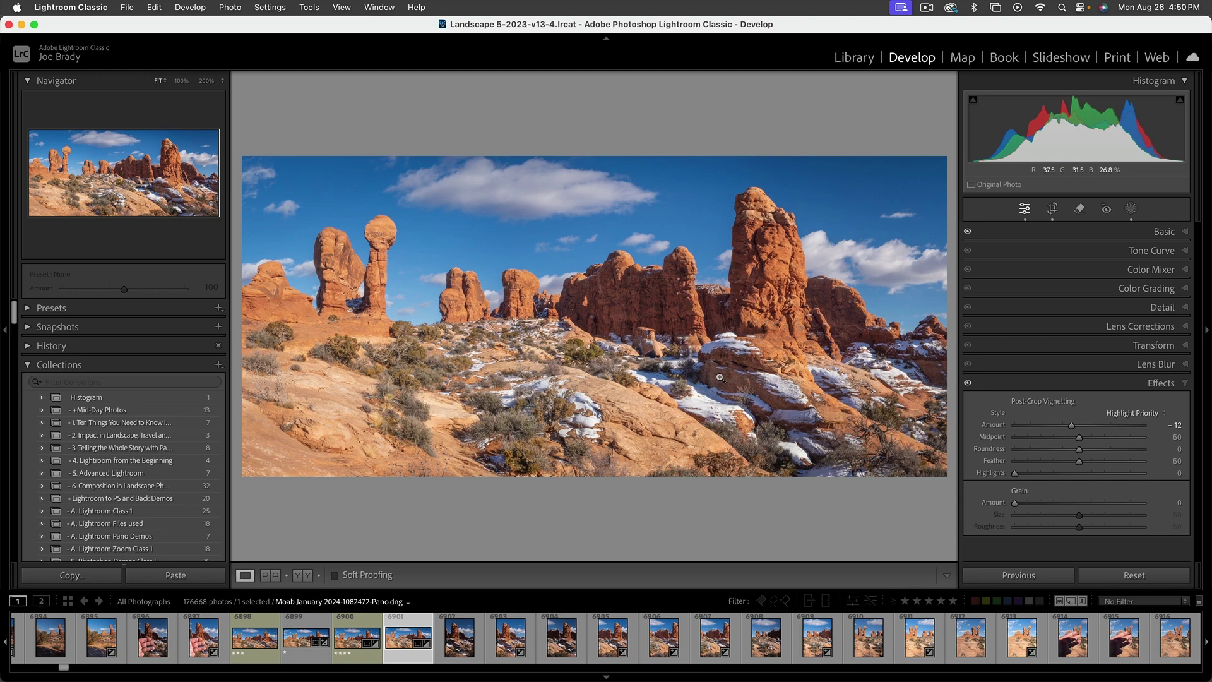
key(f)
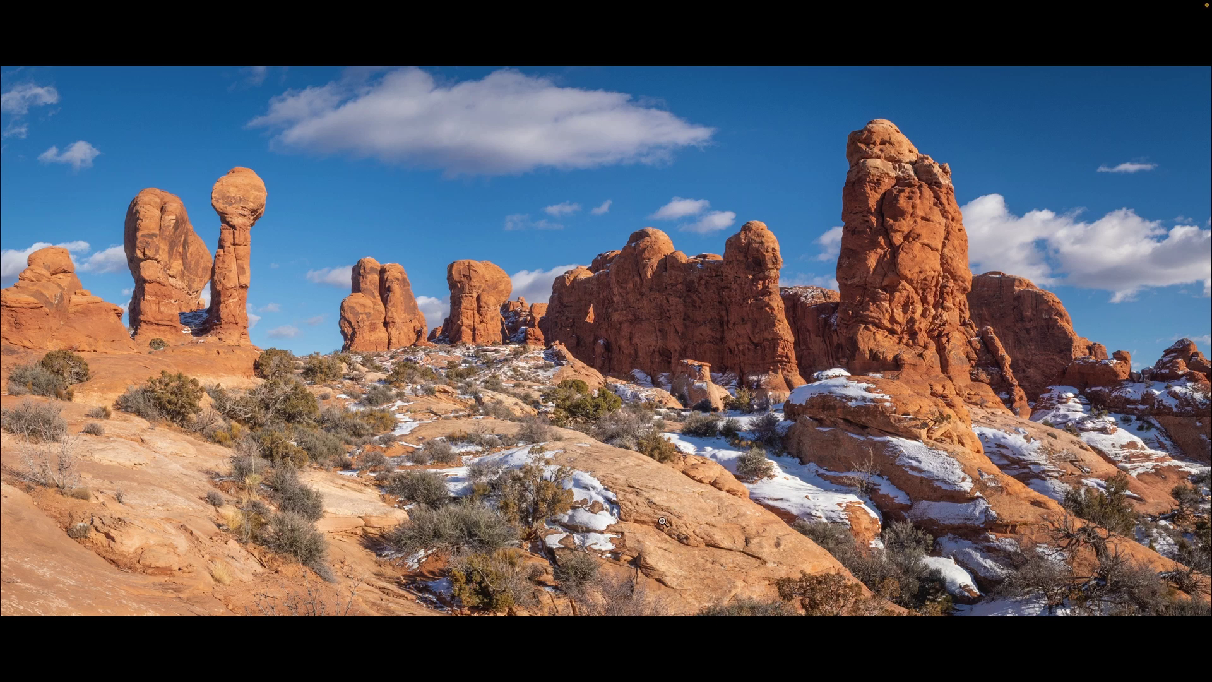
click(535, 504)
key(f)
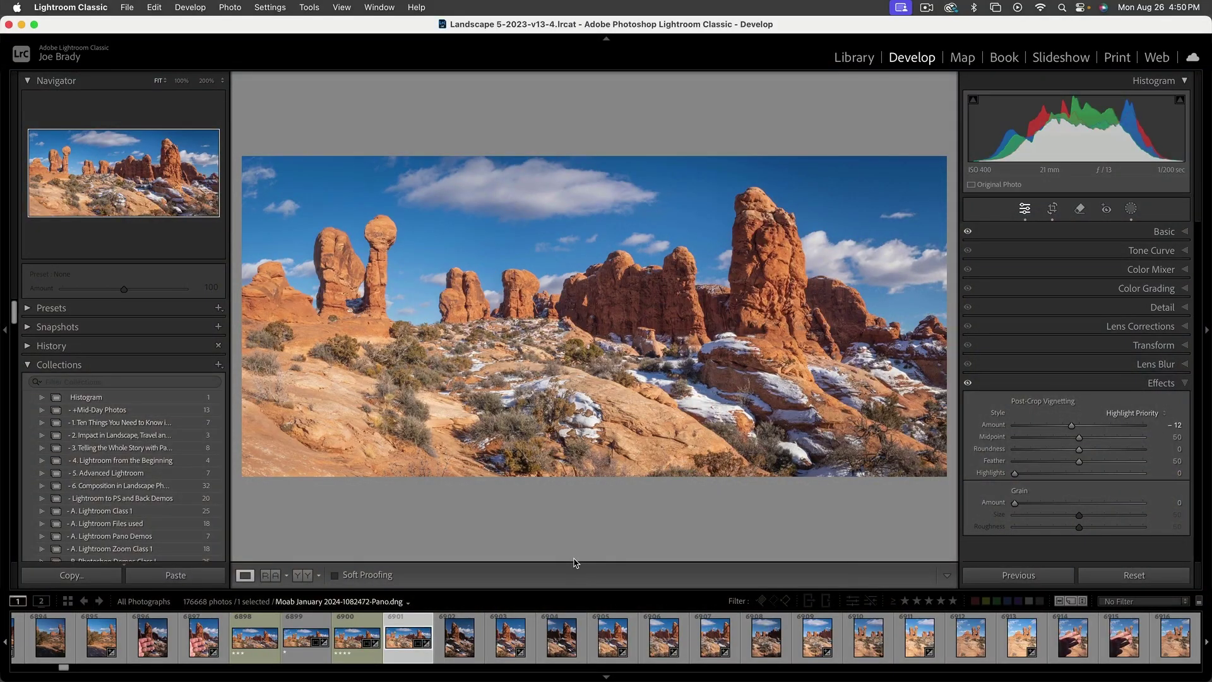
- Add a Brush mask painted over the bright rock and bushes in the left foreground, with size 20 and Auto Mask on
click(1130, 209)
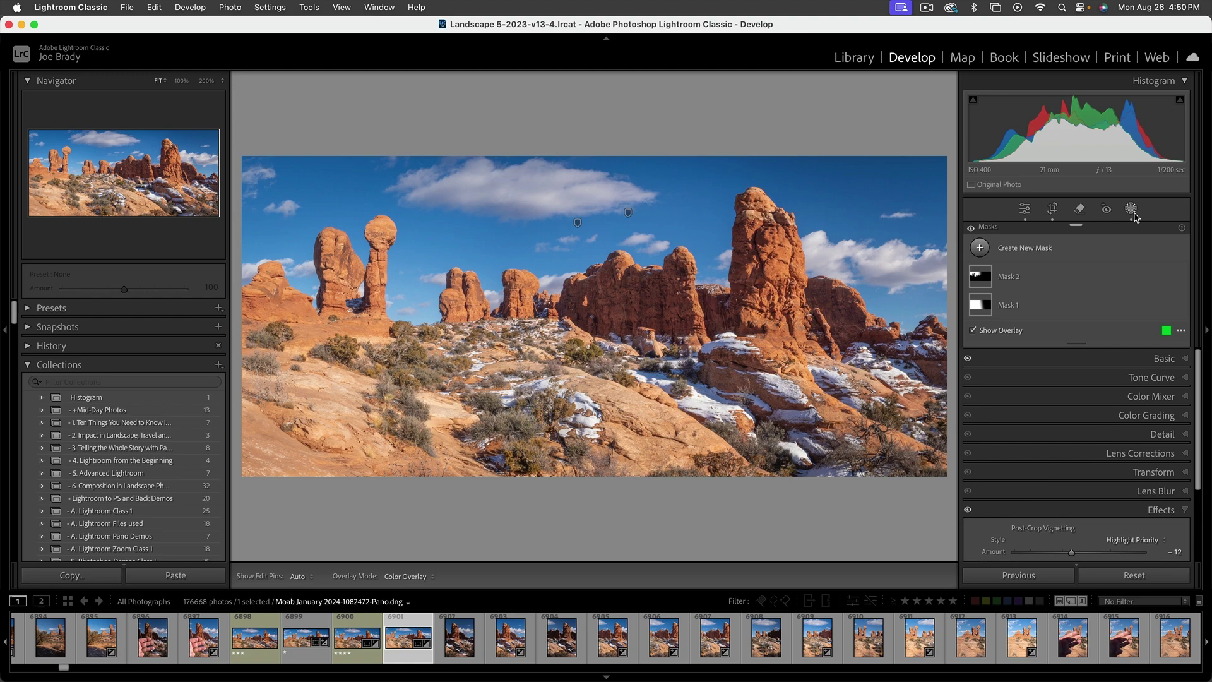
click(1032, 250)
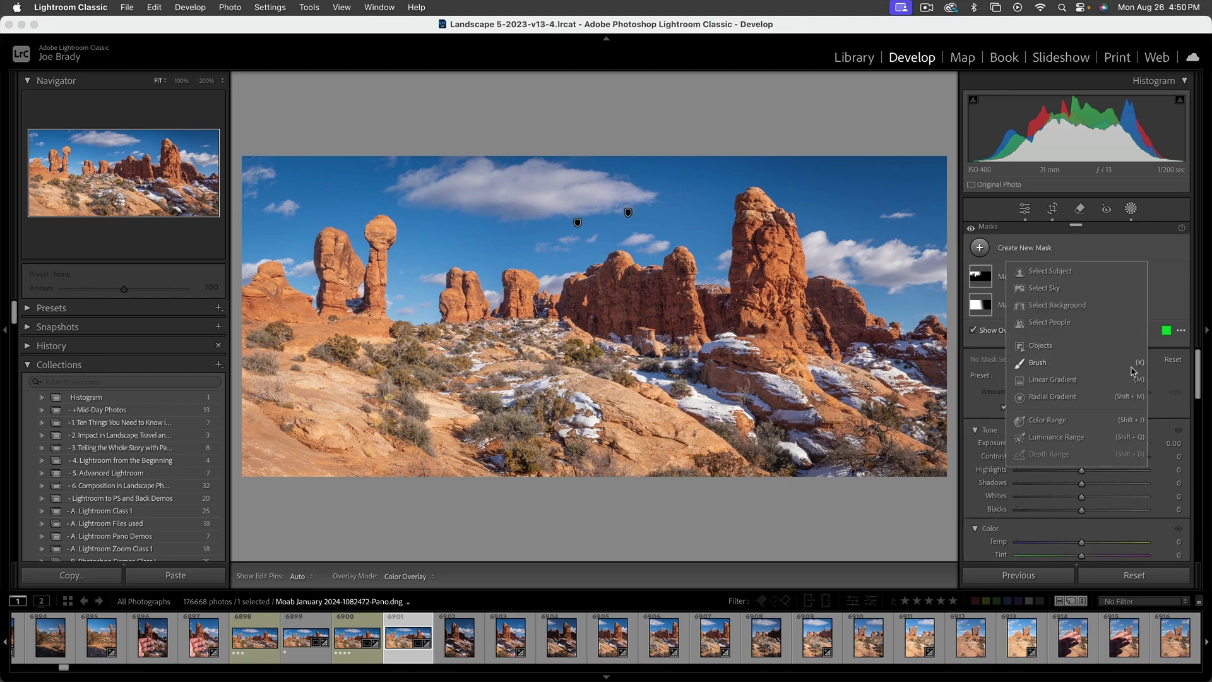
click(1038, 363)
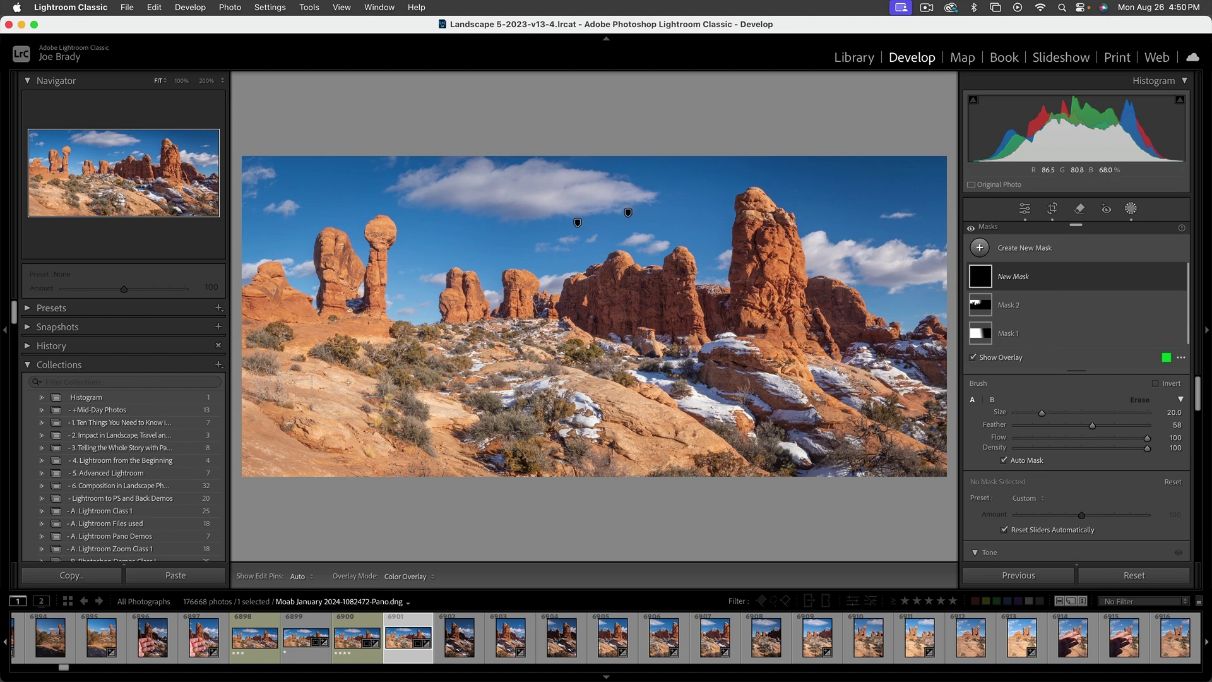
mouse_move(357, 384)
mouse_down()
mouse_move(300, 347)
mouse_move(305, 336)
mouse_move(286, 403)
mouse_move(250, 402)
mouse_move(277, 460)
mouse_move(426, 462)
mouse_up()
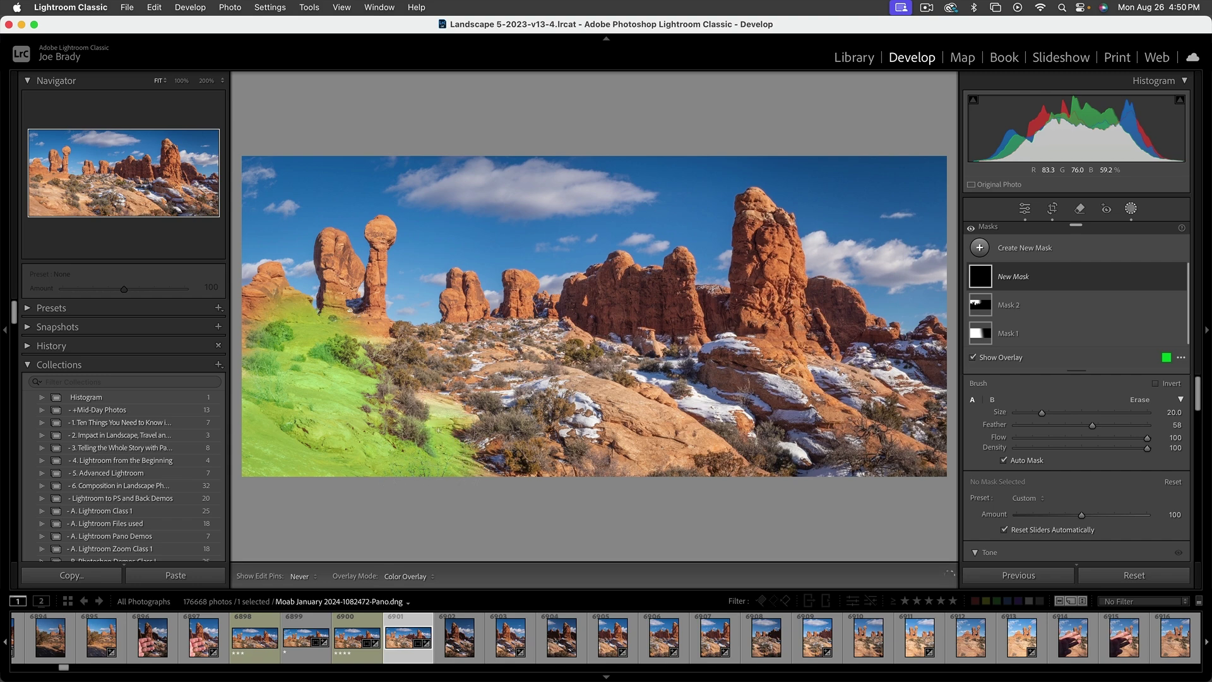
mouse_move(440, 411)
mouse_down()
mouse_move(378, 354)
mouse_move(363, 310)
mouse_move(382, 331)
mouse_move(356, 385)
mouse_up()
drag(433, 363, 439, 333)
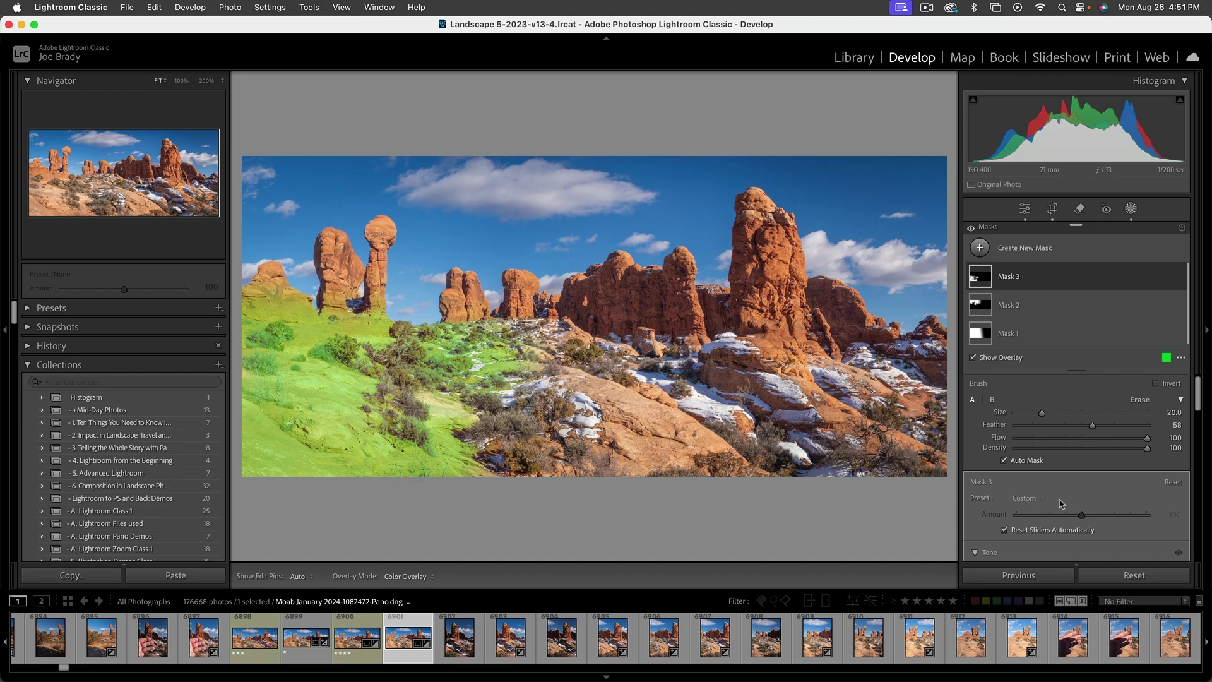
- Hide the mask overlay, set the brush mask's Exposure to -0.29 and Temp to 7, and deselect the mask
scroll(1088, 474, down, 3)
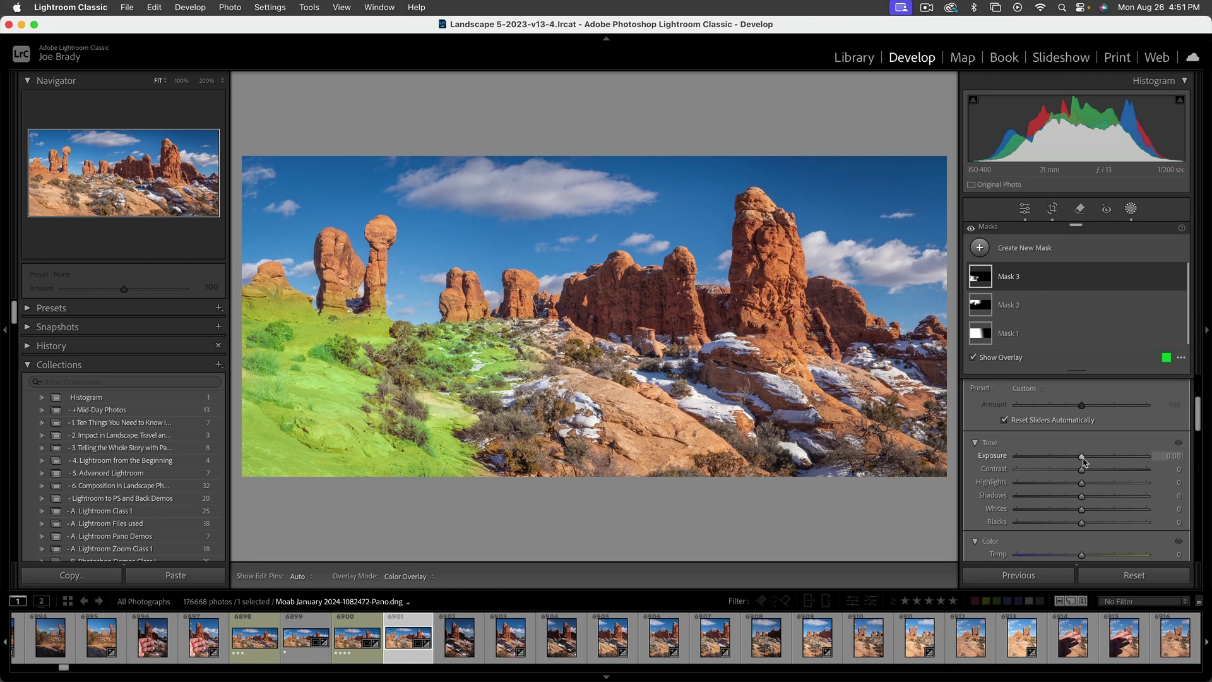
key(o)
drag(1082, 460, 1078, 460)
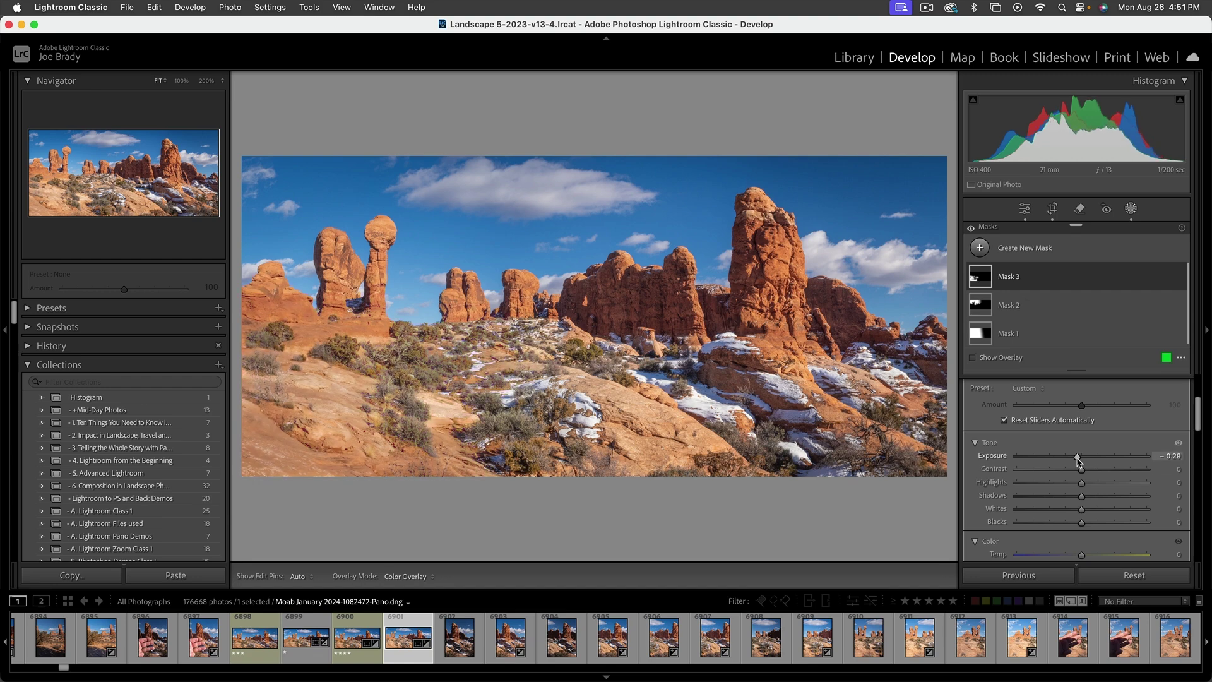
scroll(1079, 460, down, 5)
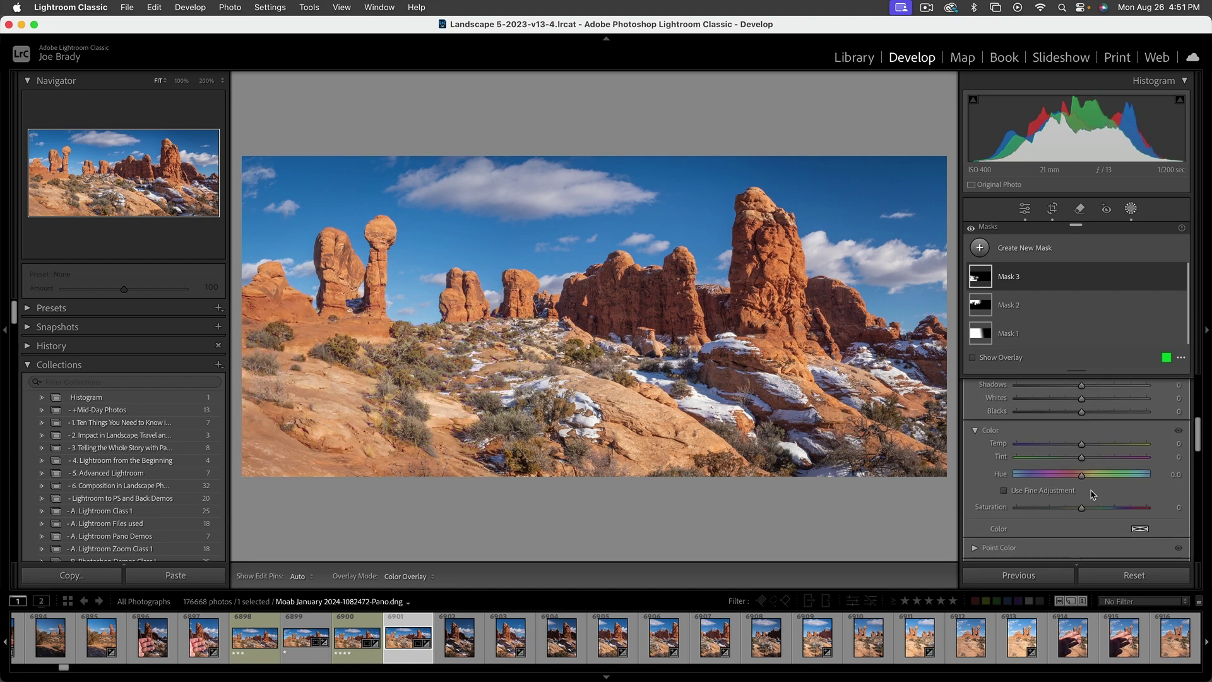
drag(1083, 440, 1084, 441)
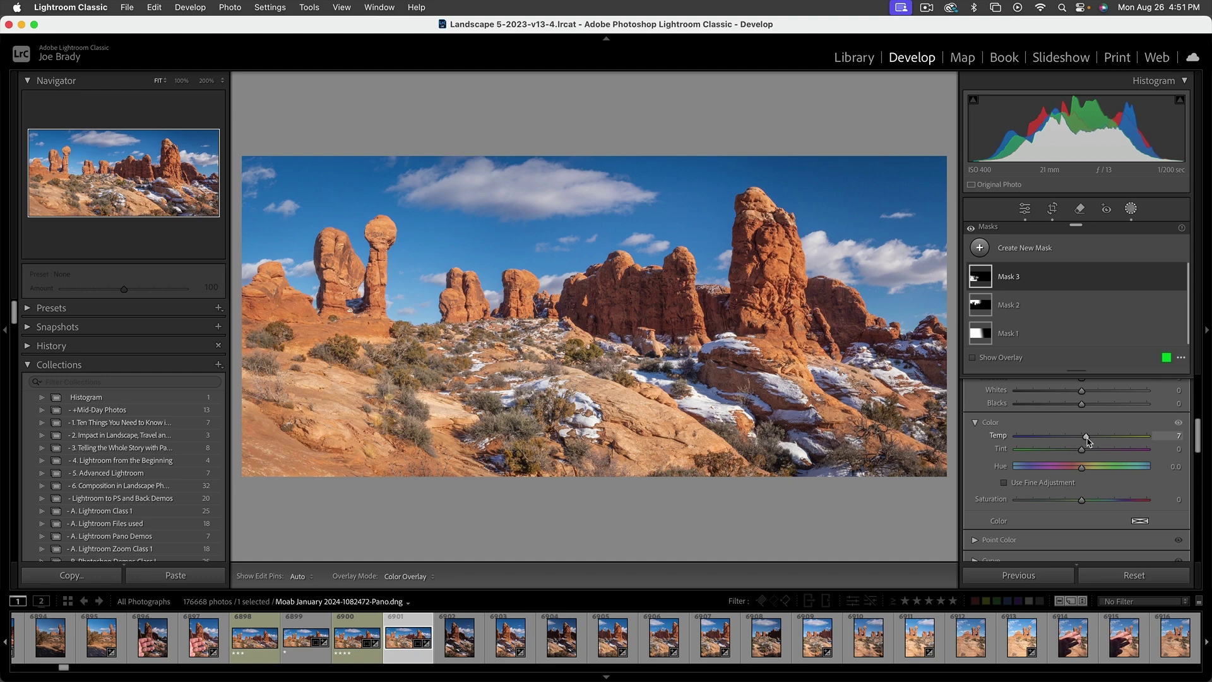
scroll(1083, 446, down, 3)
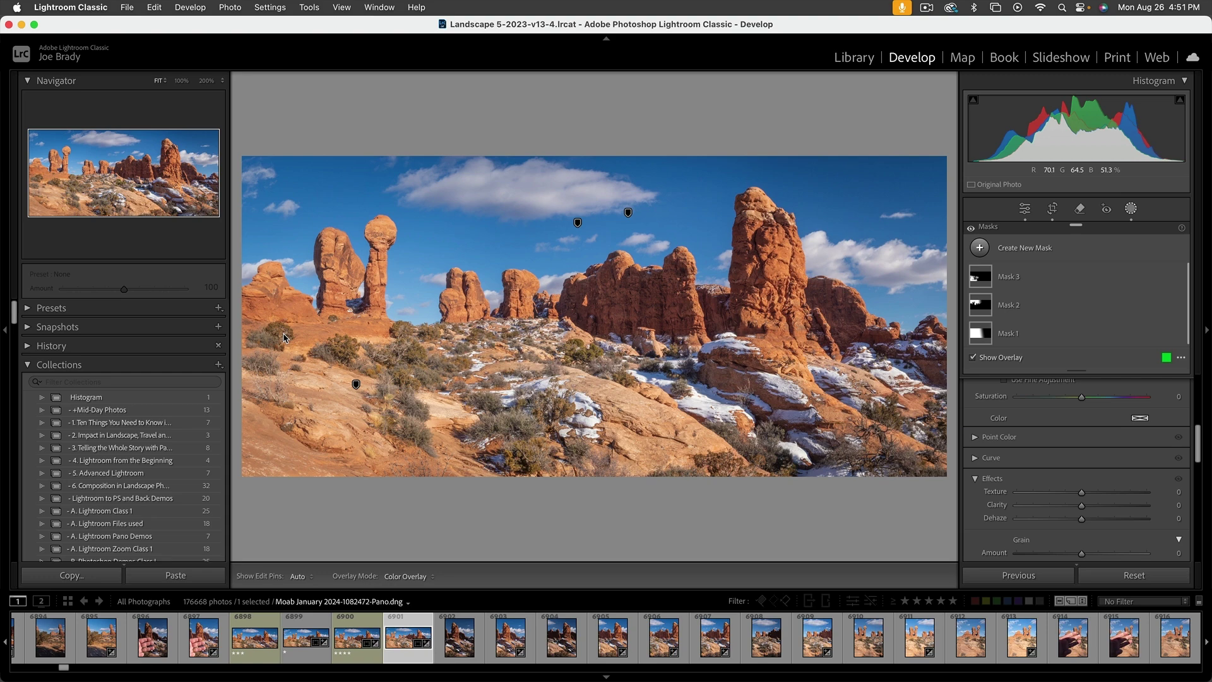
- Tighten the crop on the left to cut off the low rock mound, and extend the bottom edge slightly
key(r)
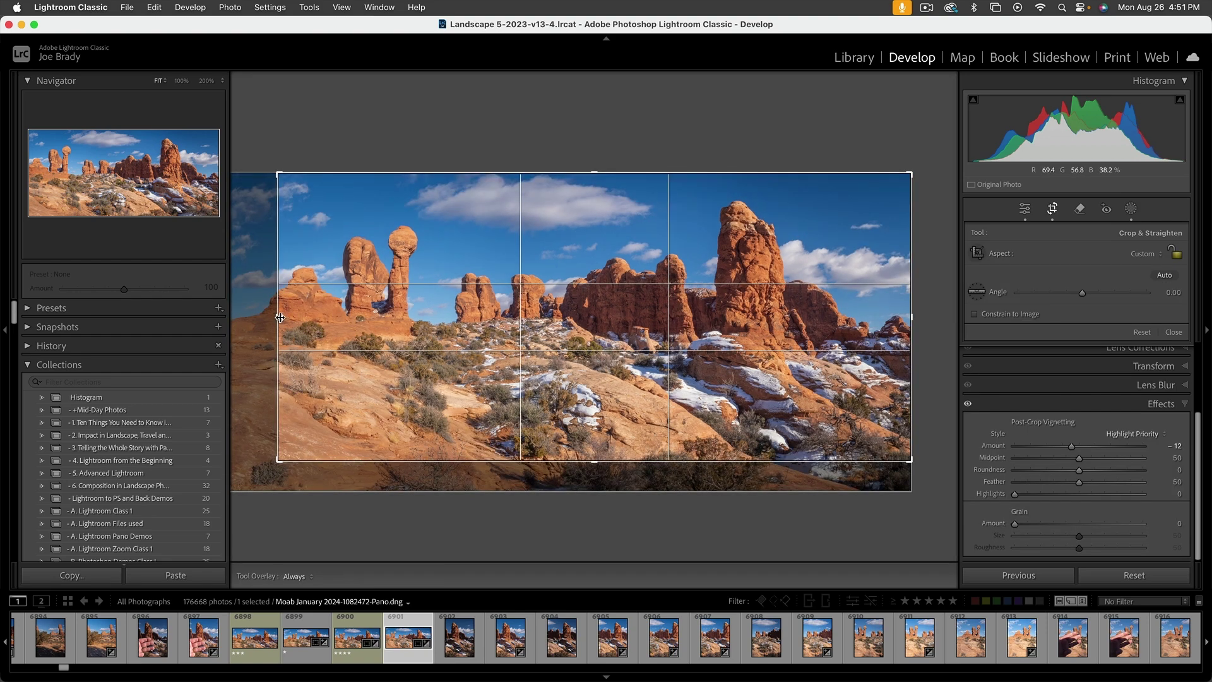
drag(280, 317, 307, 315)
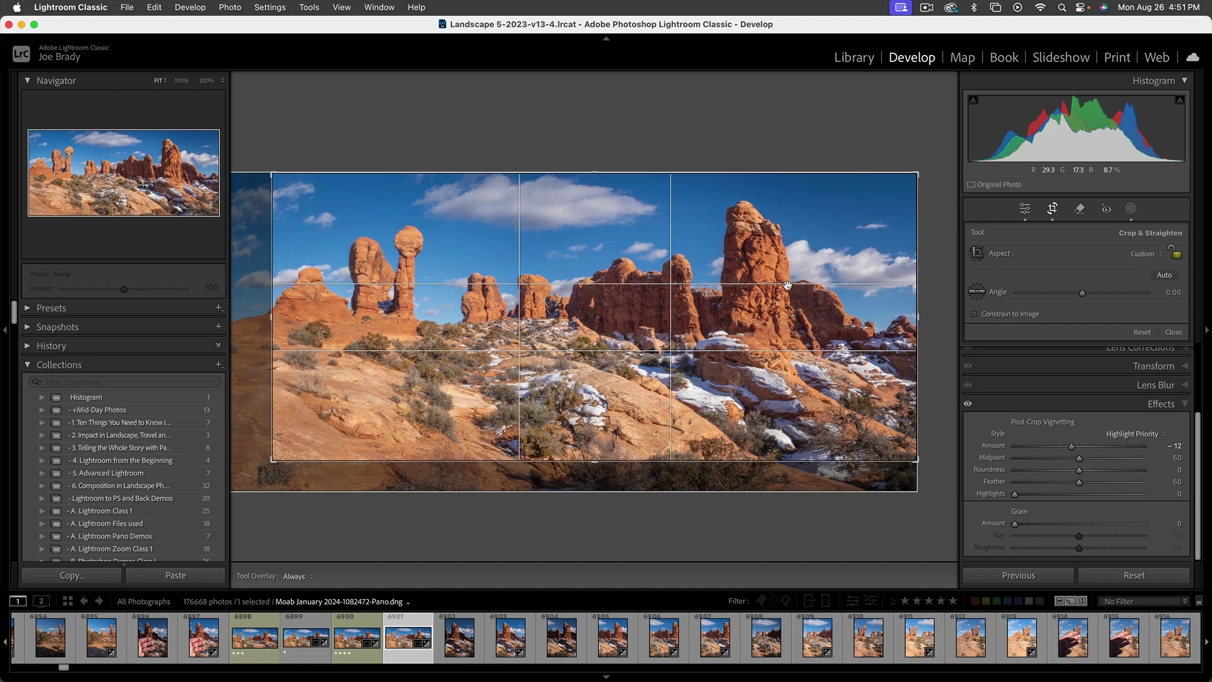
drag(277, 319, 306, 316)
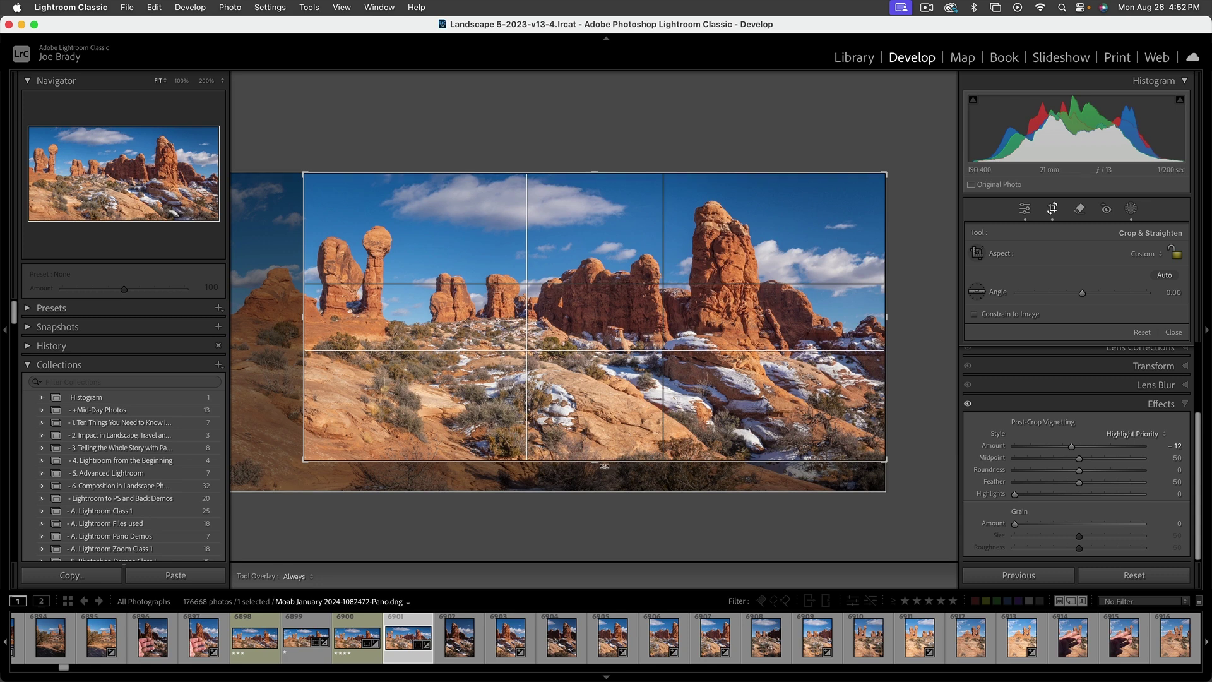
drag(597, 462, 598, 466)
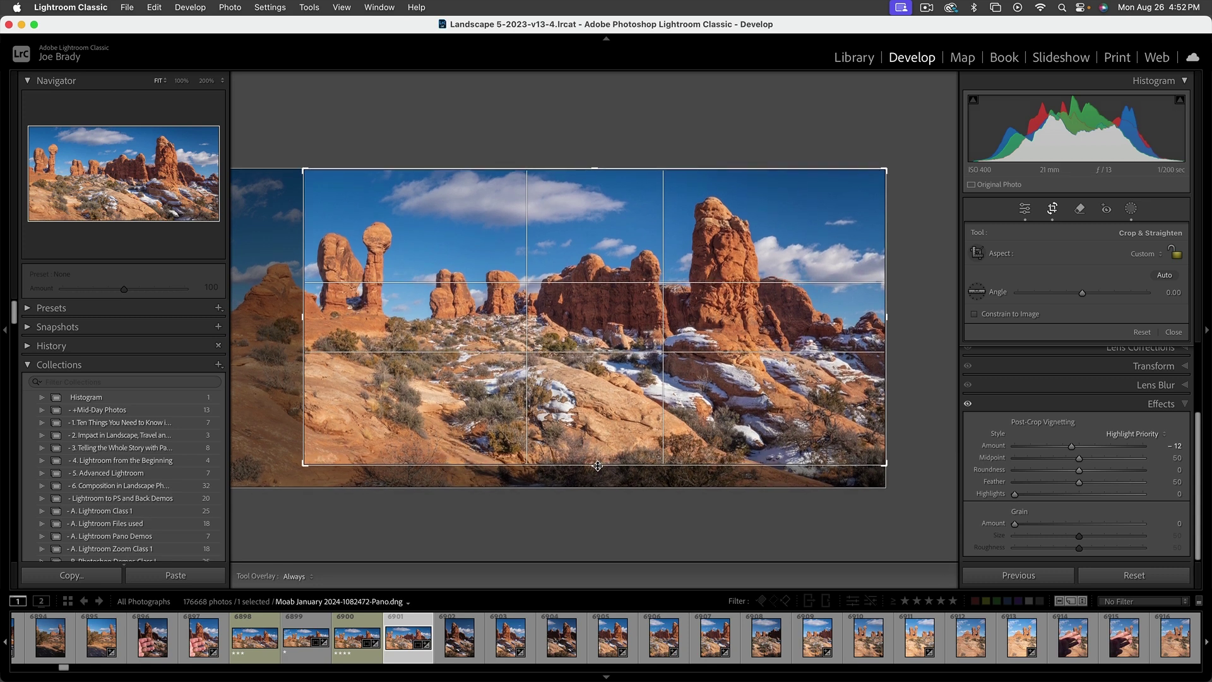
key(Return)
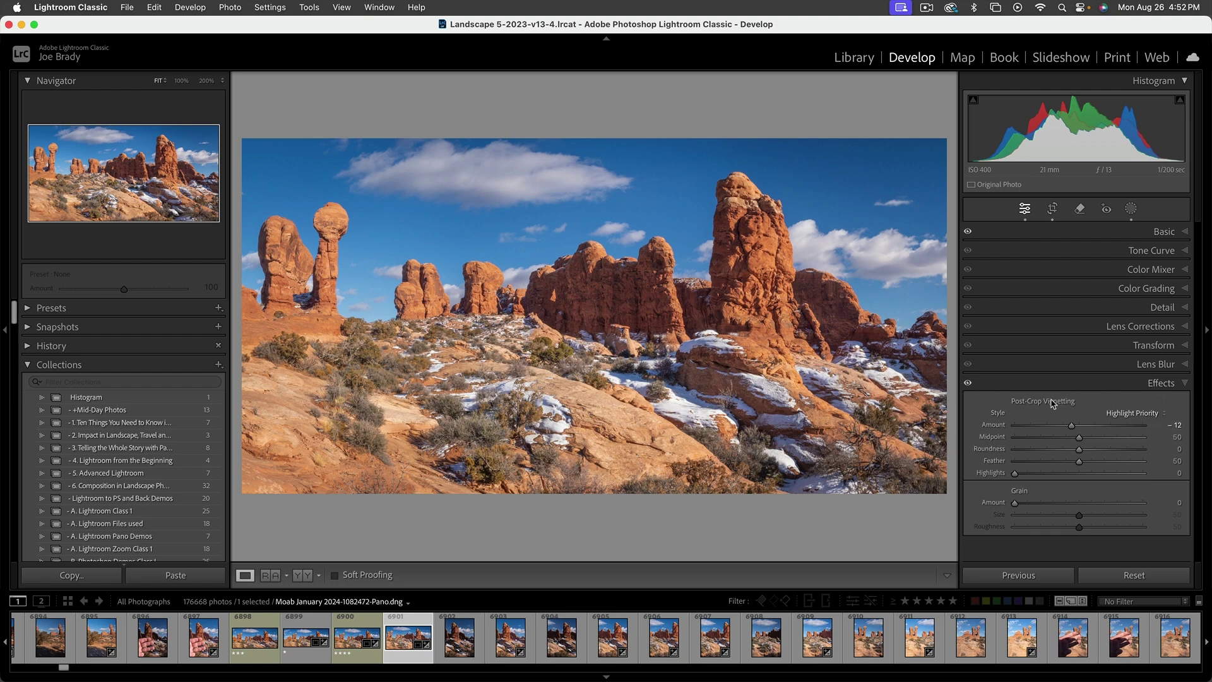
- Compare the panorama with and without the vignette by toggling the Effects adjustments, leaving them on
click(968, 383)
click(968, 384)
click(968, 384)
click(969, 384)
click(968, 384)
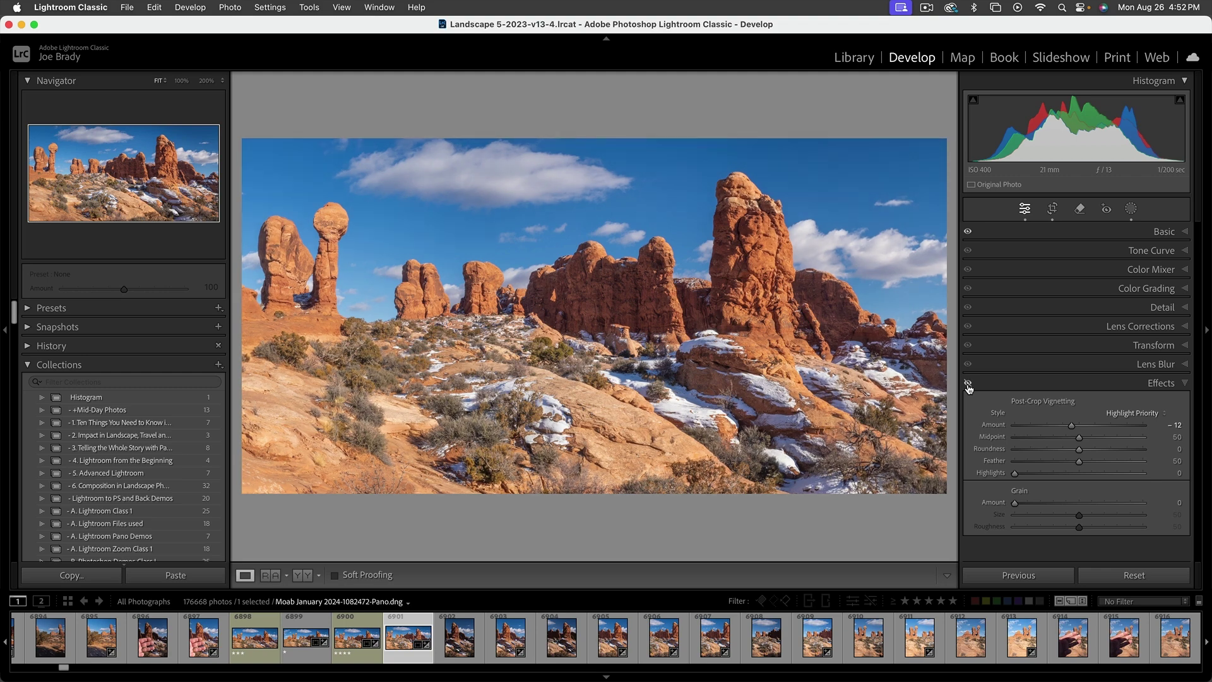
click(969, 384)
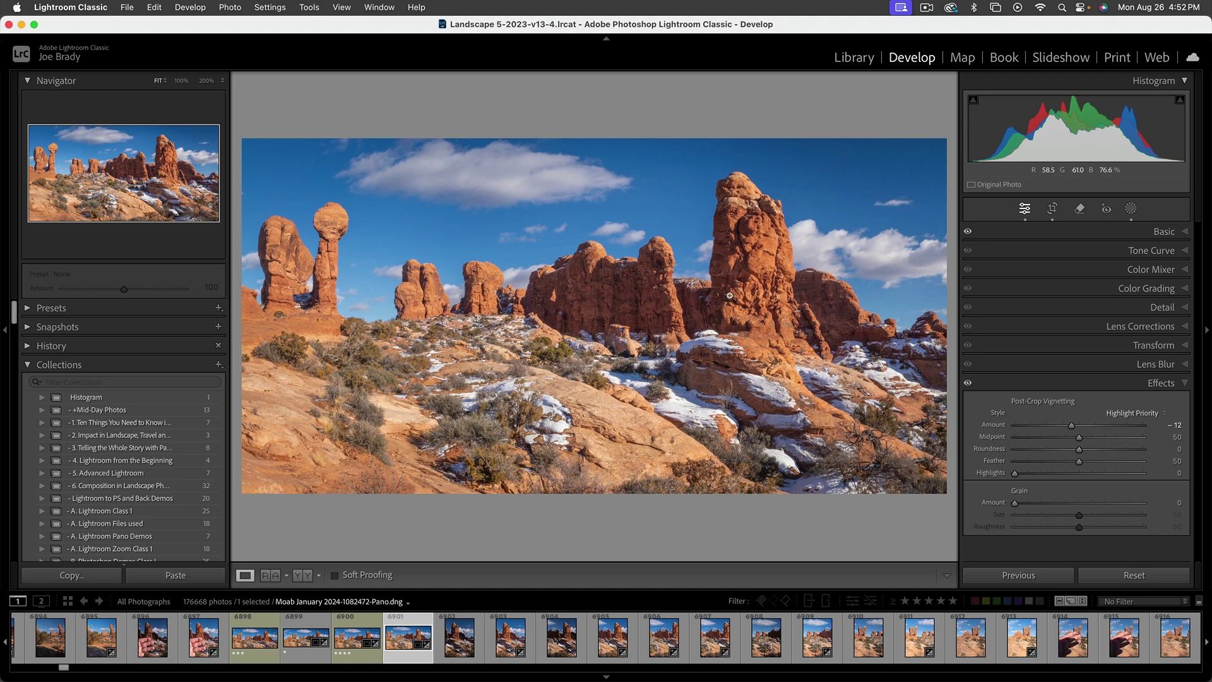
- Add a Brush mask with Auto Mask off, painted from the foreground at center-right up over the snowy rocks and the tall rock tower
click(1130, 209)
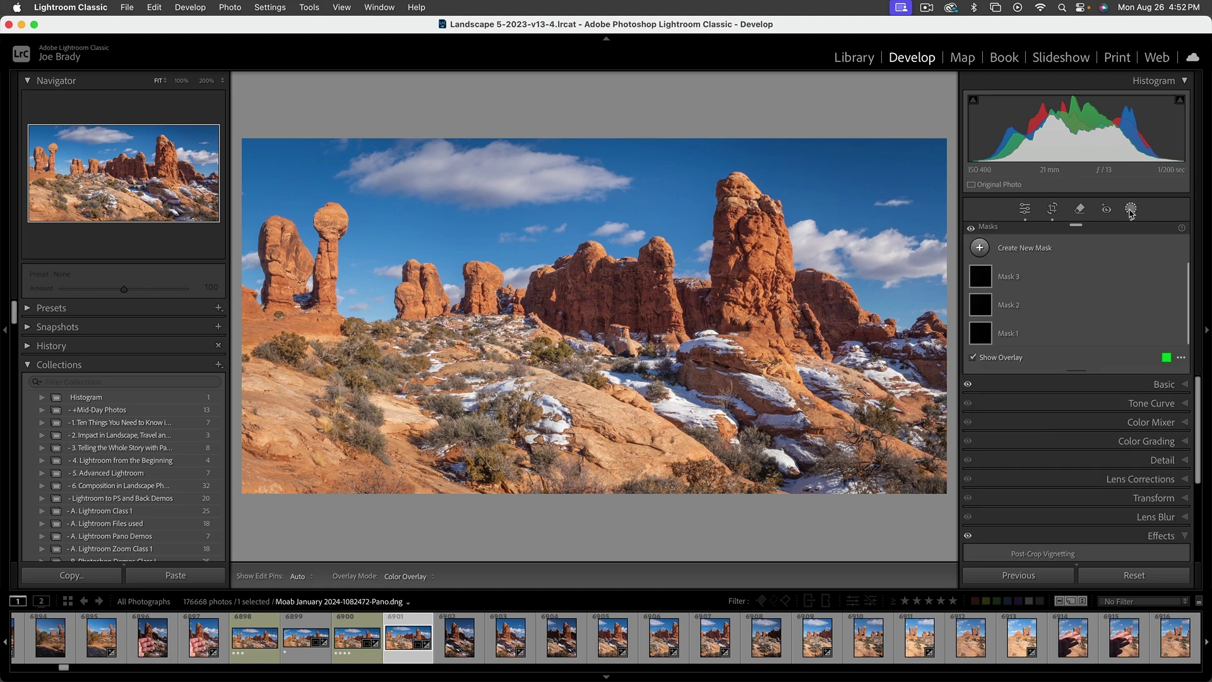
click(1041, 249)
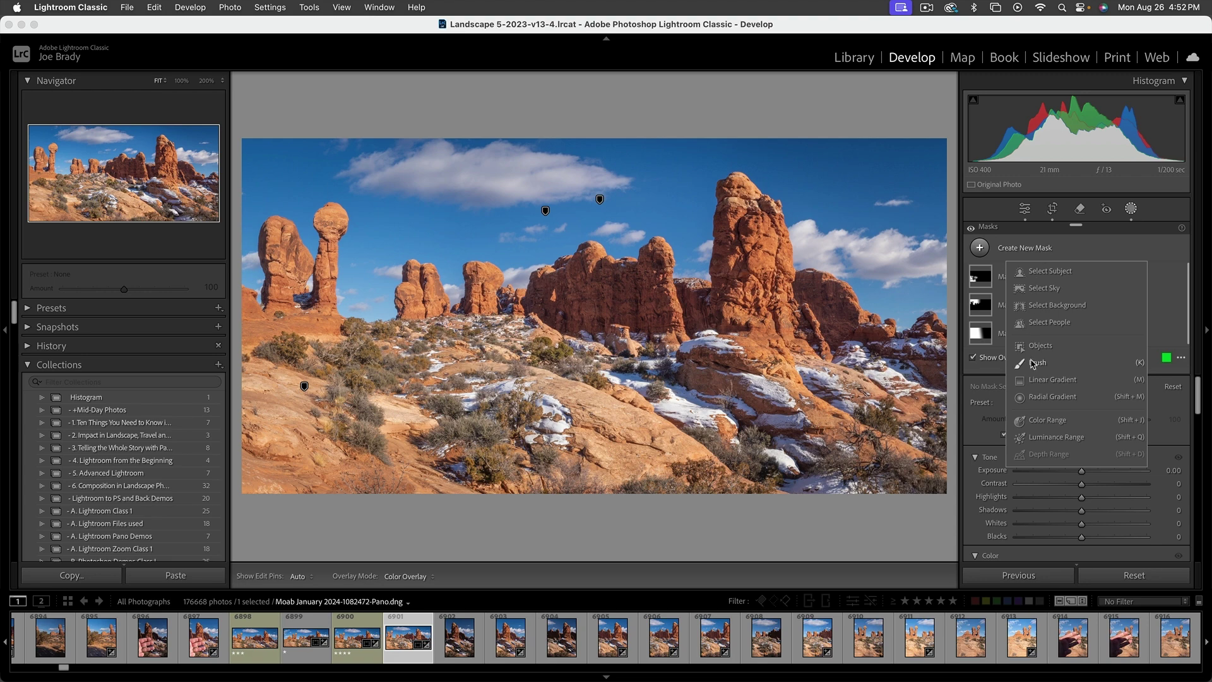
click(1033, 363)
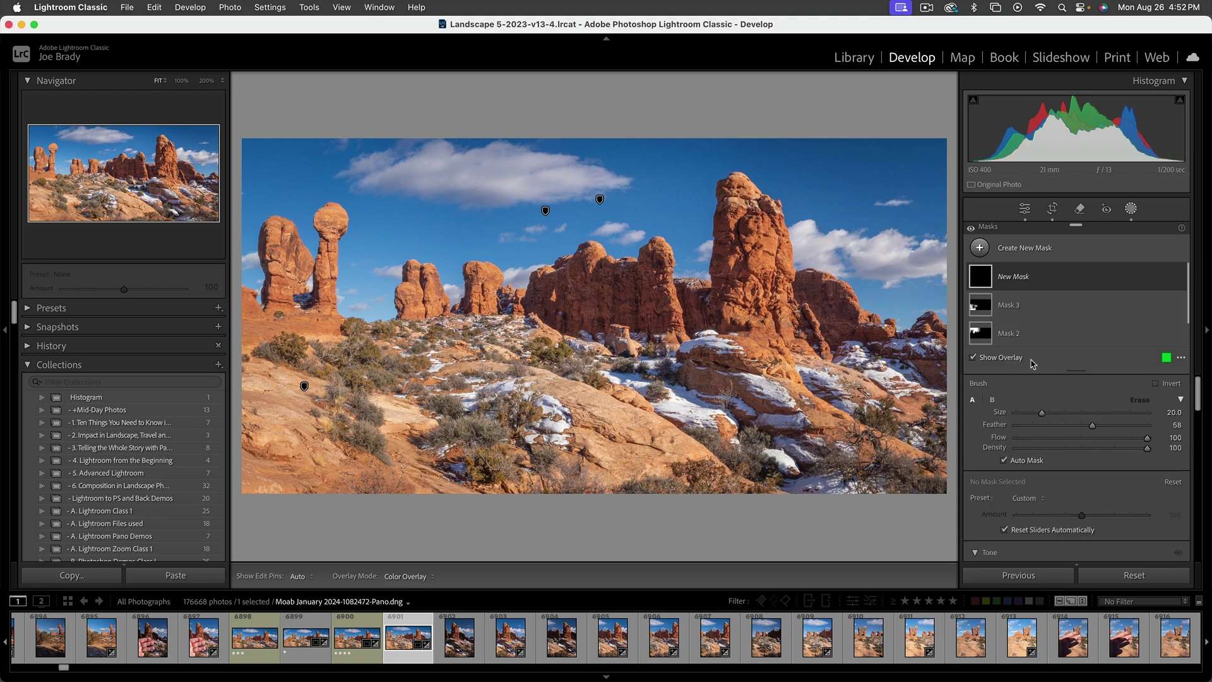
click(1004, 461)
key(h)
mouse_move(638, 470)
mouse_down()
mouse_move(715, 461)
mouse_move(802, 404)
mouse_move(650, 284)
mouse_move(606, 296)
mouse_move(739, 265)
mouse_move(756, 249)
mouse_move(751, 221)
mouse_up()
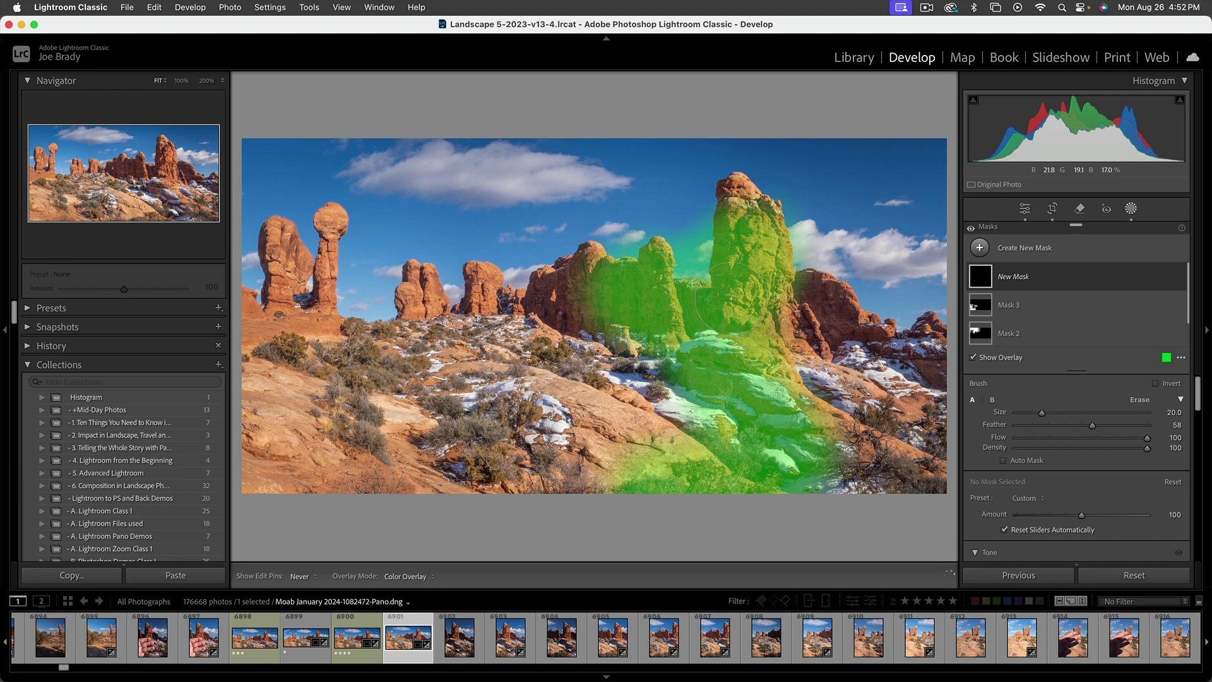
key(h)
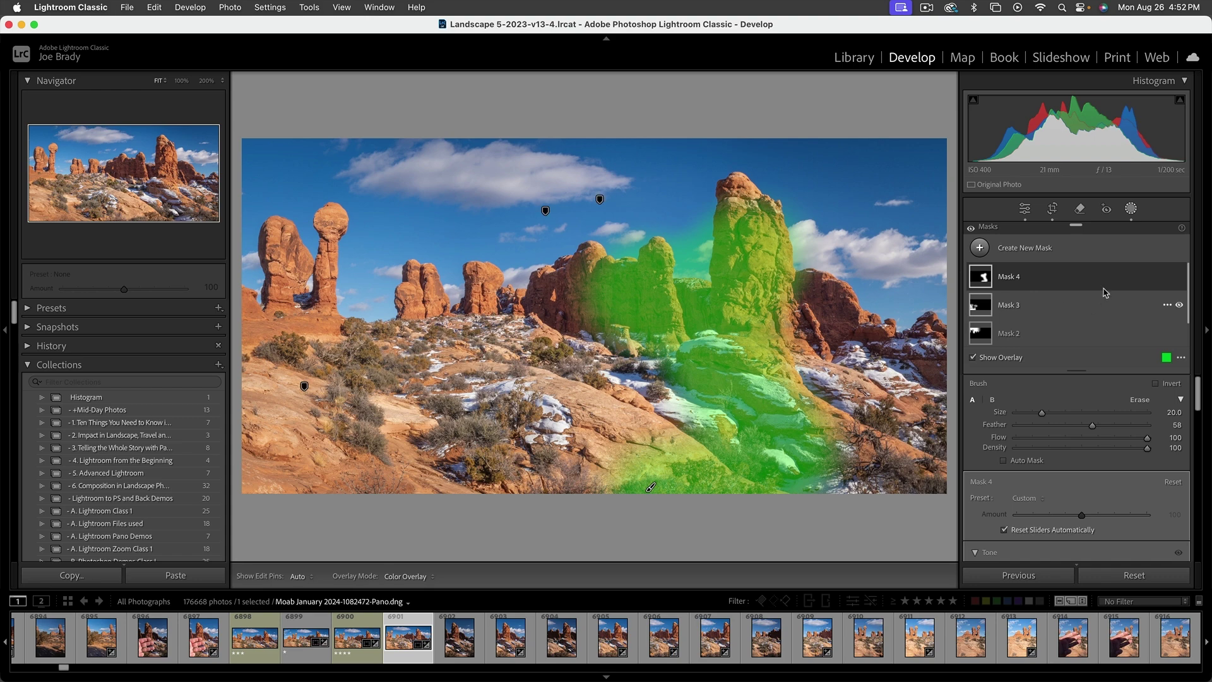
- Subtract the sky from the new brush mask using a Select Sky component
click(1018, 248)
click(1023, 250)
click(991, 276)
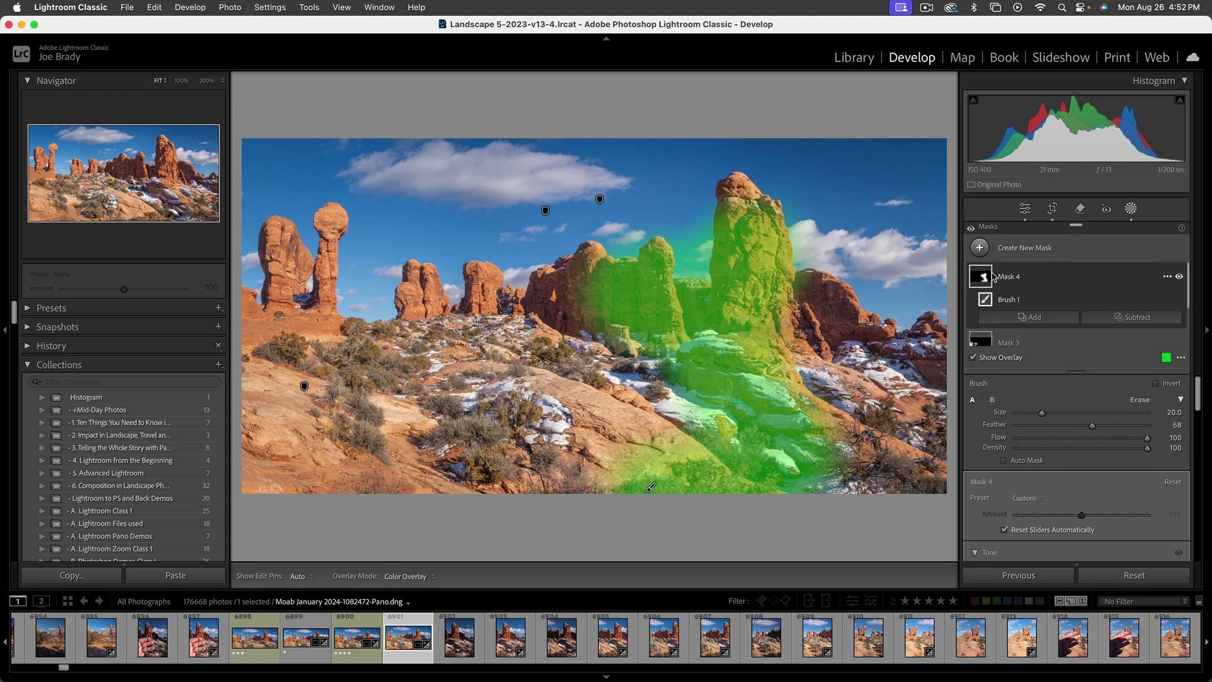
click(1132, 318)
click(1124, 361)
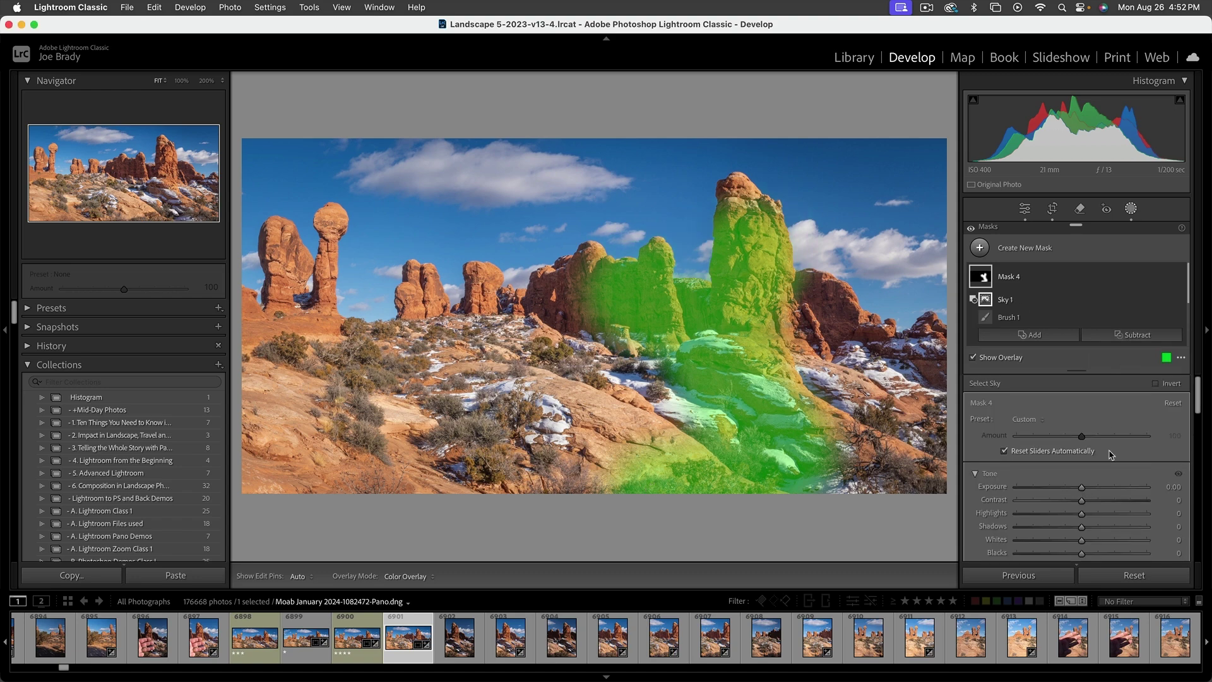
- Set the Exposure of the tower brush mask to 0.66 and its Blacks to -9, and deselect the mask
drag(1090, 486, 1091, 491)
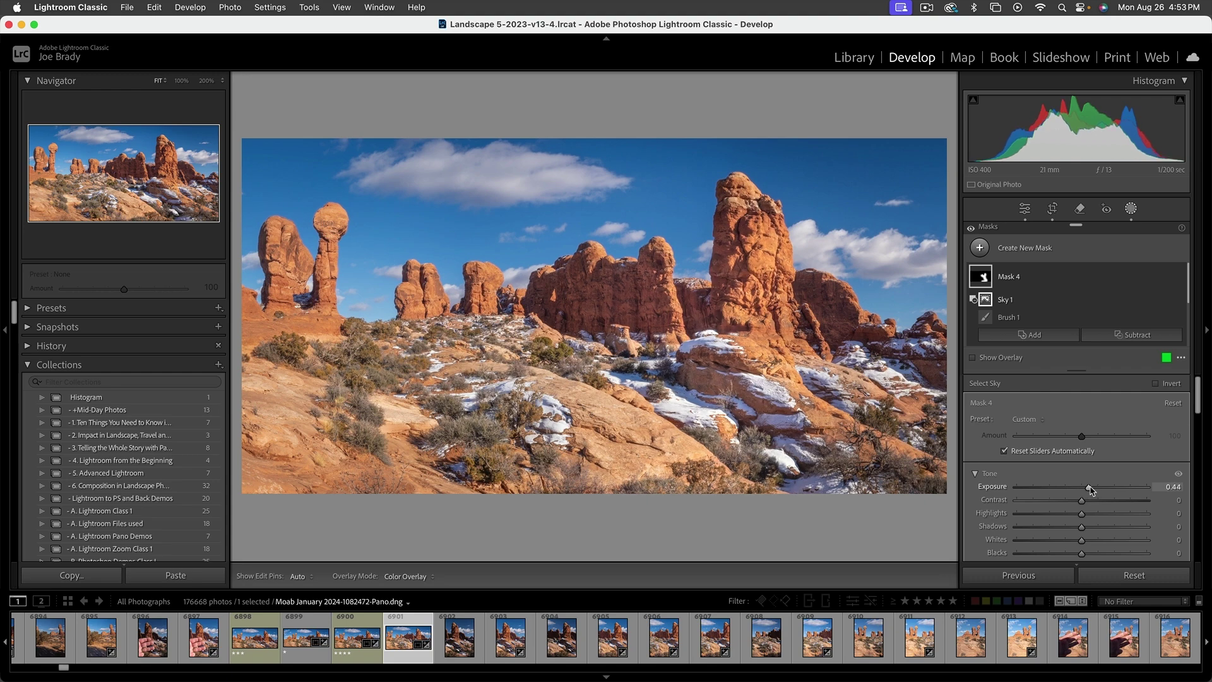
drag(1091, 490, 1090, 490)
scroll(1088, 486, down, 3)
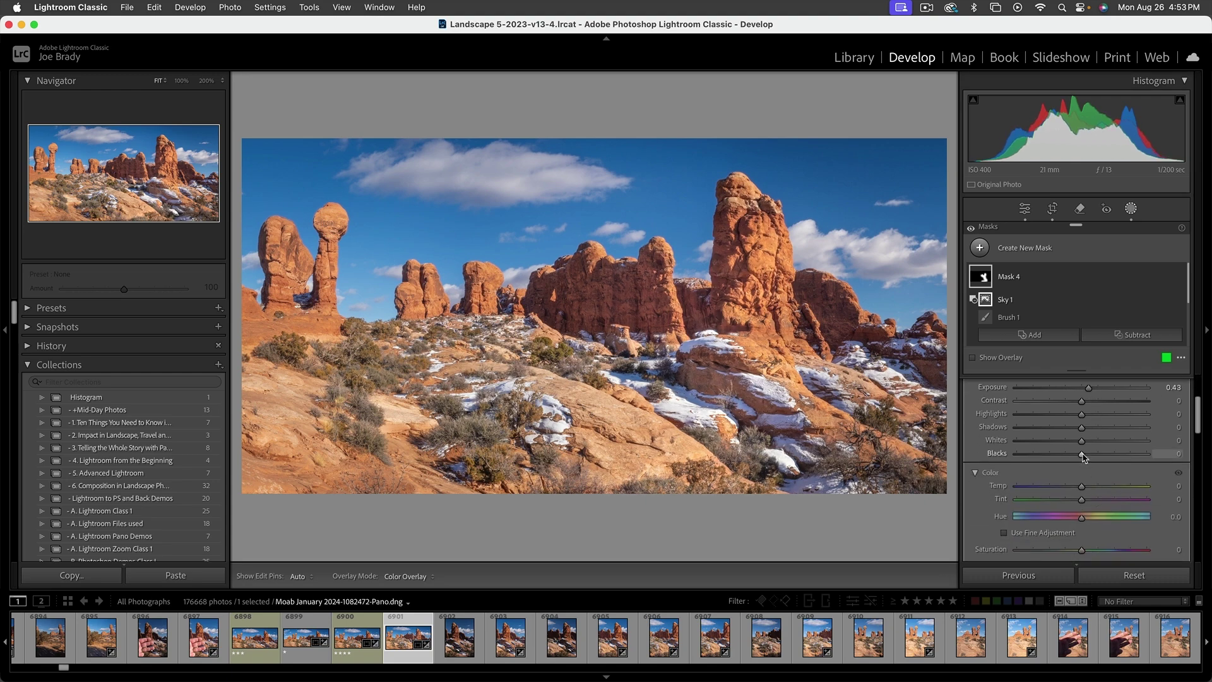
drag(1077, 456, 1076, 456)
scroll(1089, 424, up, 1)
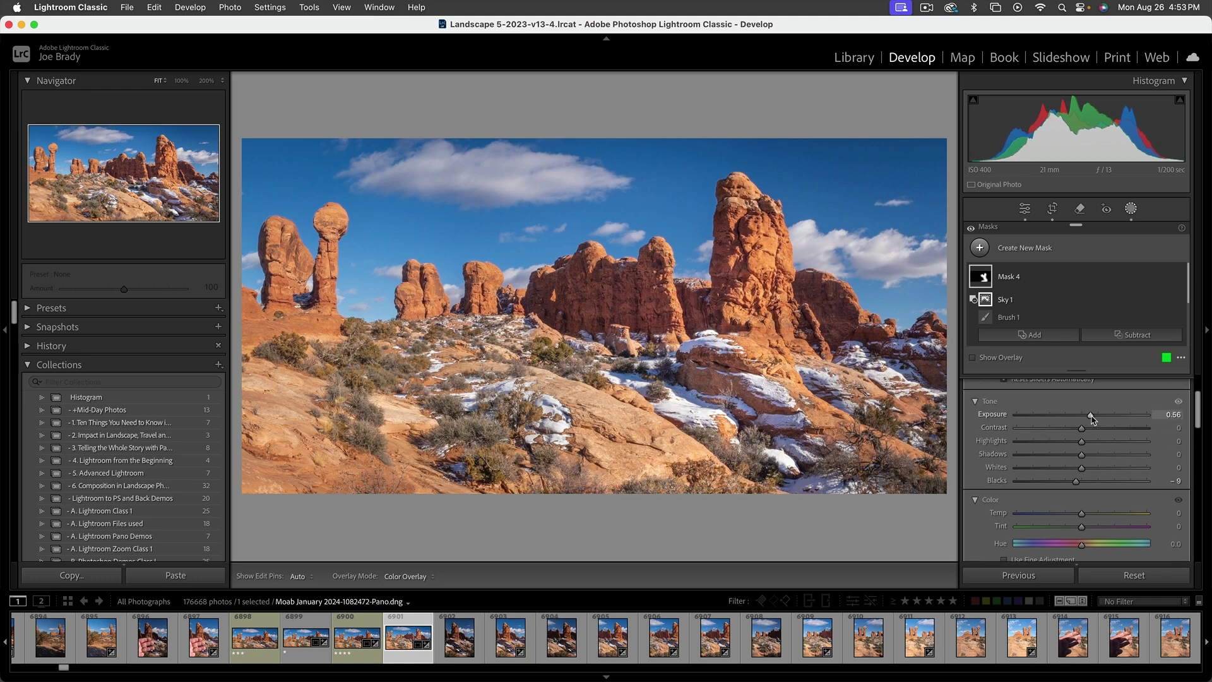
click(514, 446)
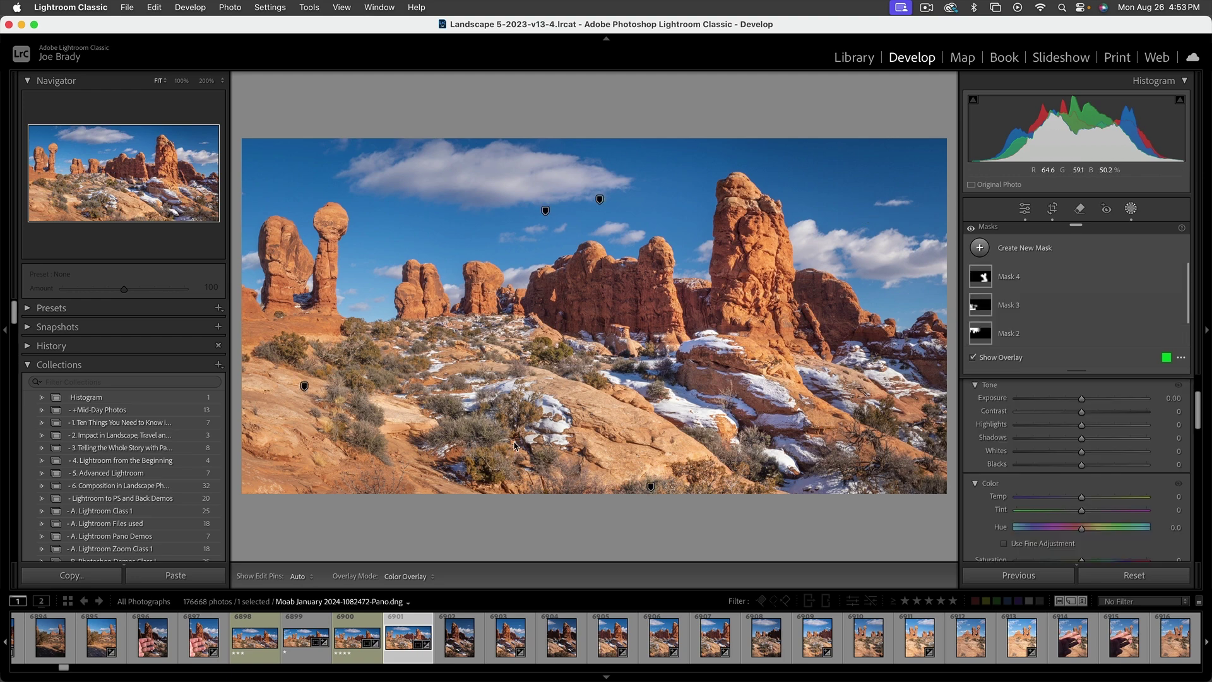
- Close masking and review the whole panorama in full screen before returning to the editing view
key(shift+w)
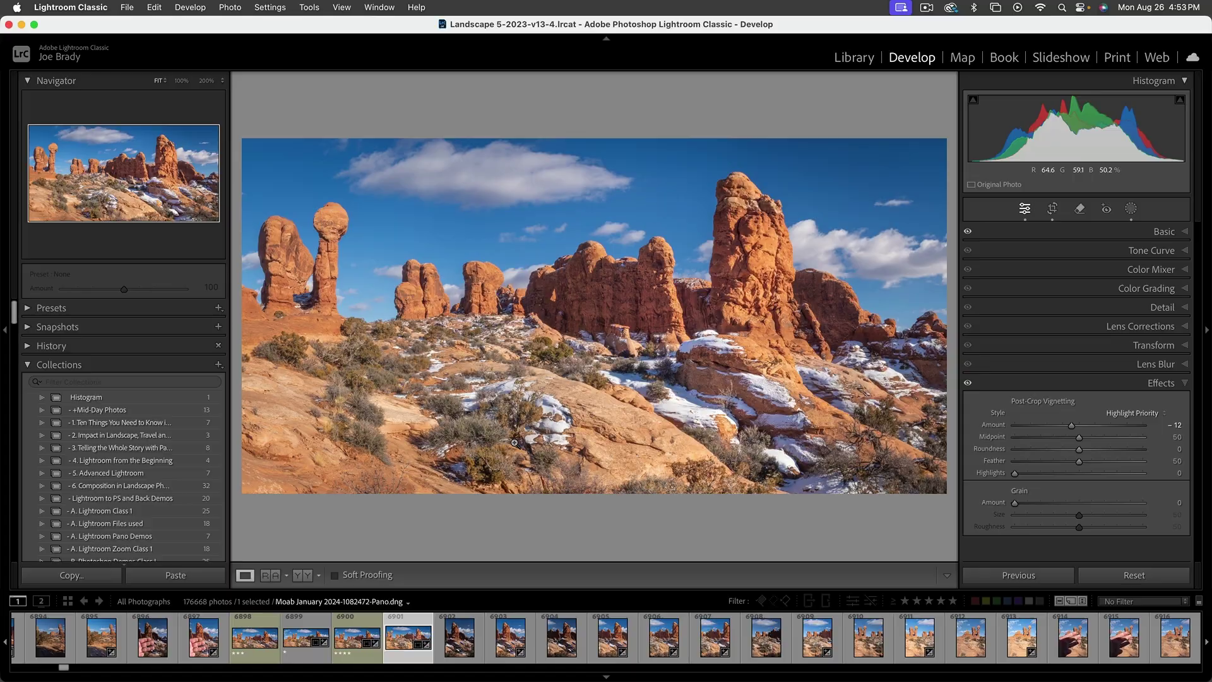
key(f)
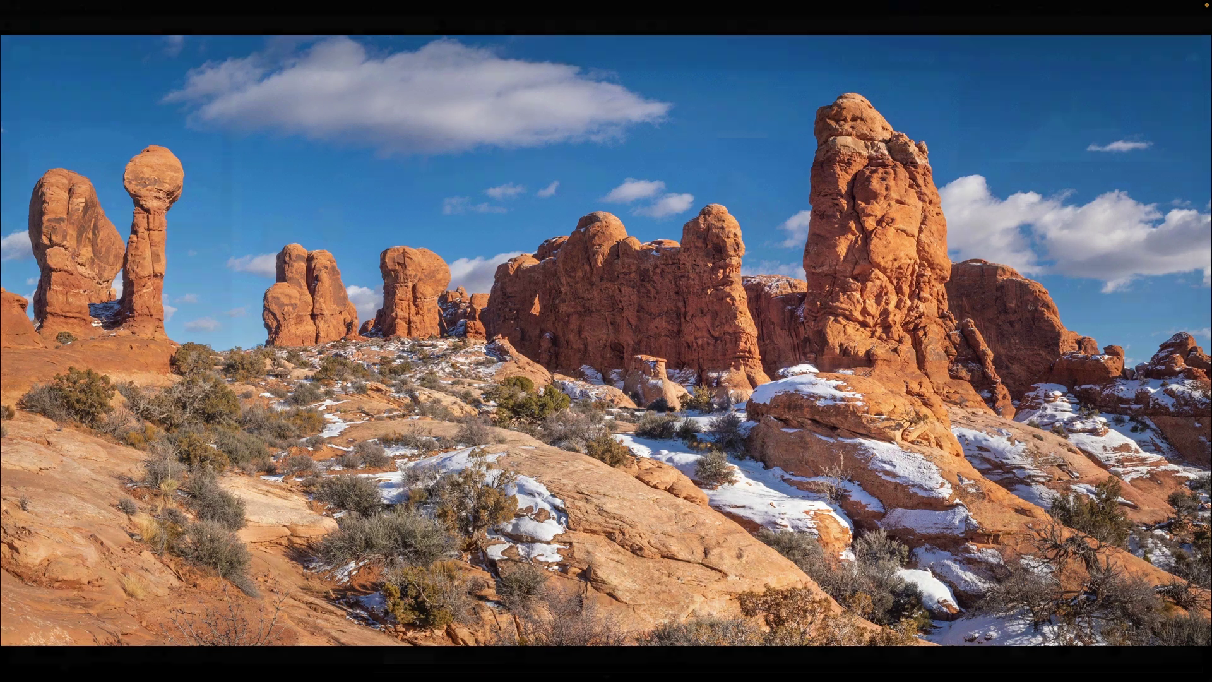
key(f)
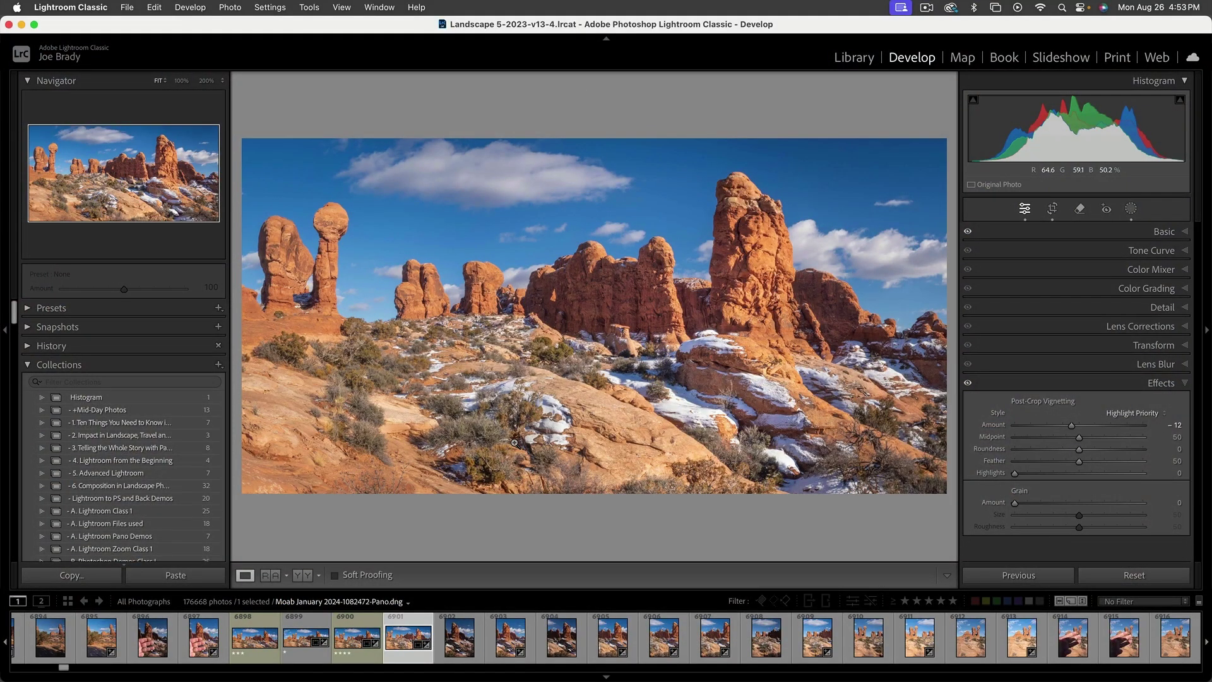
- Rate the panorama 3 stars and create a virtual copy of it
key(3)
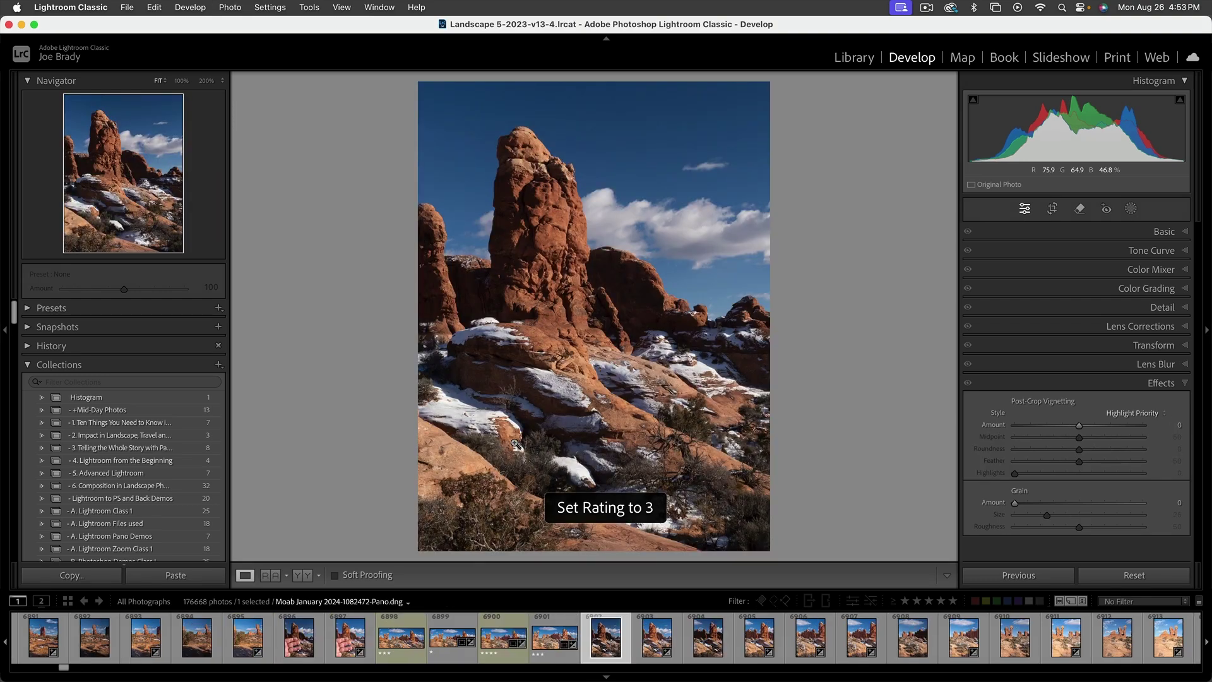
click(559, 648)
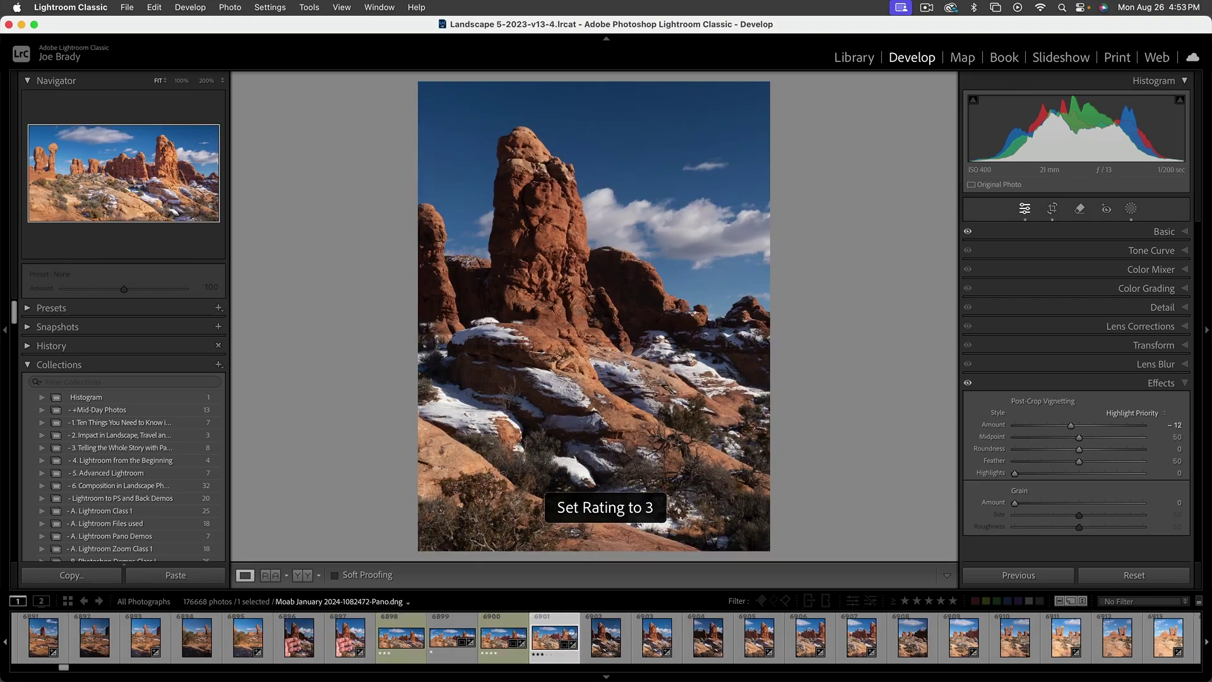
key(super+apostrophe)
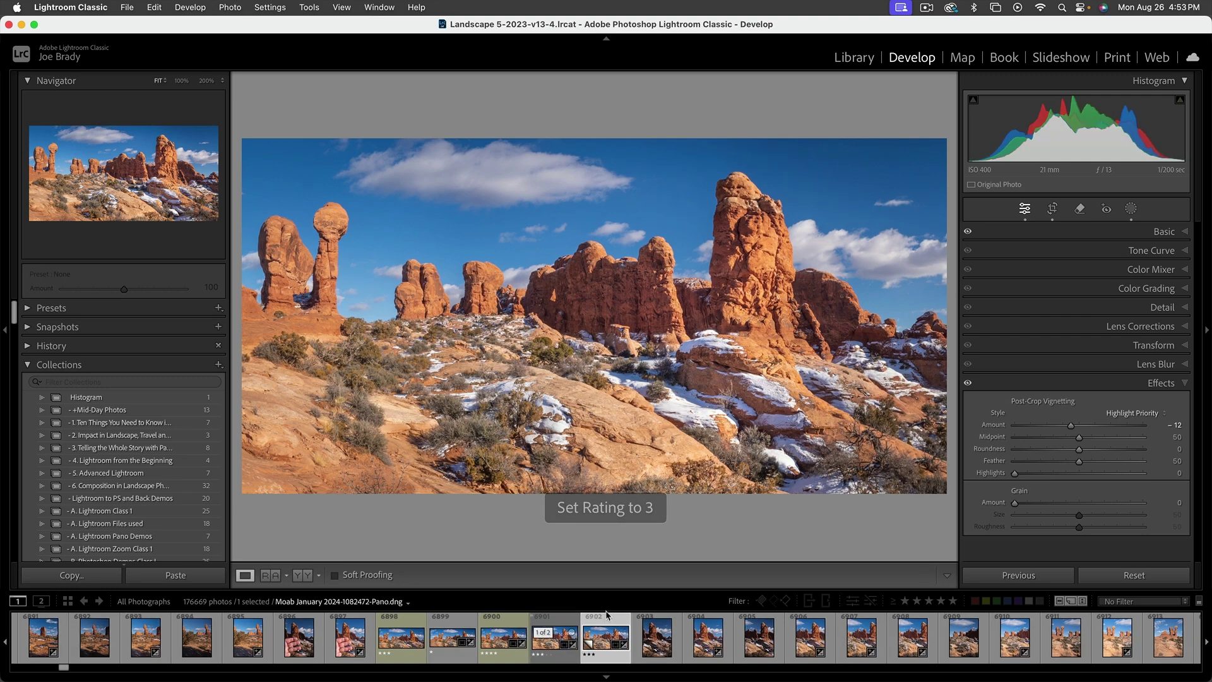
- Crop the virtual copy tighter to exclude the two leftmost rock pillars, part of the foreground and a thin strip of sky
key(r)
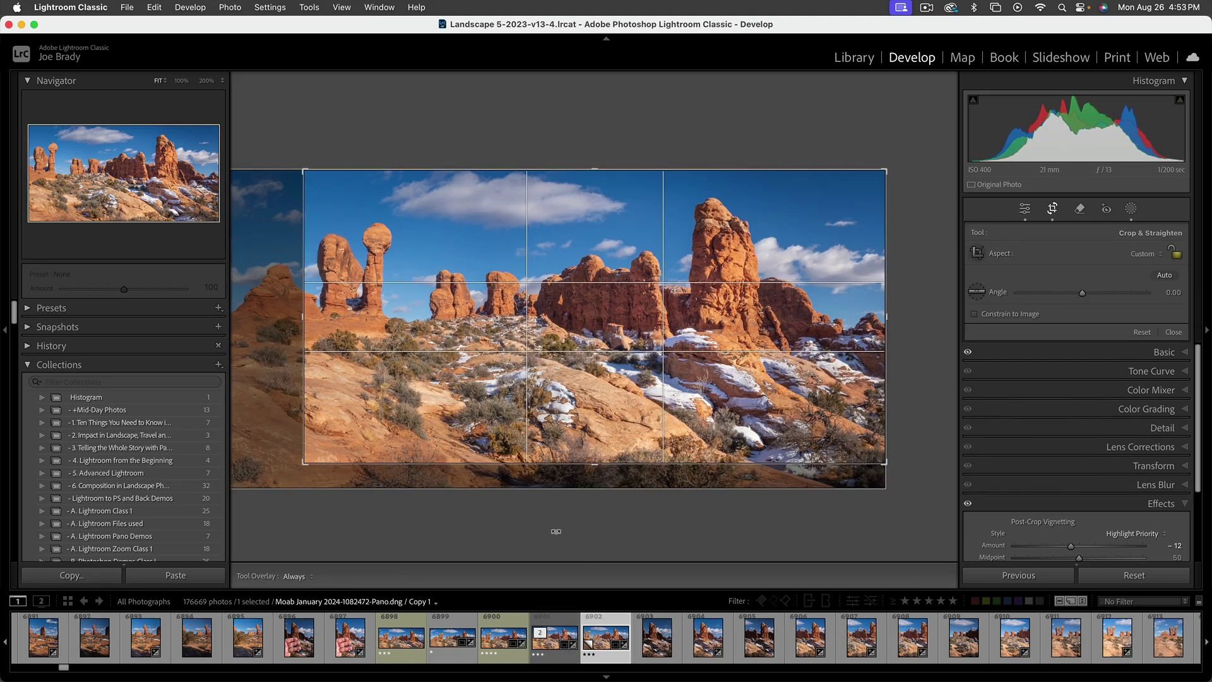
drag(597, 464, 597, 460)
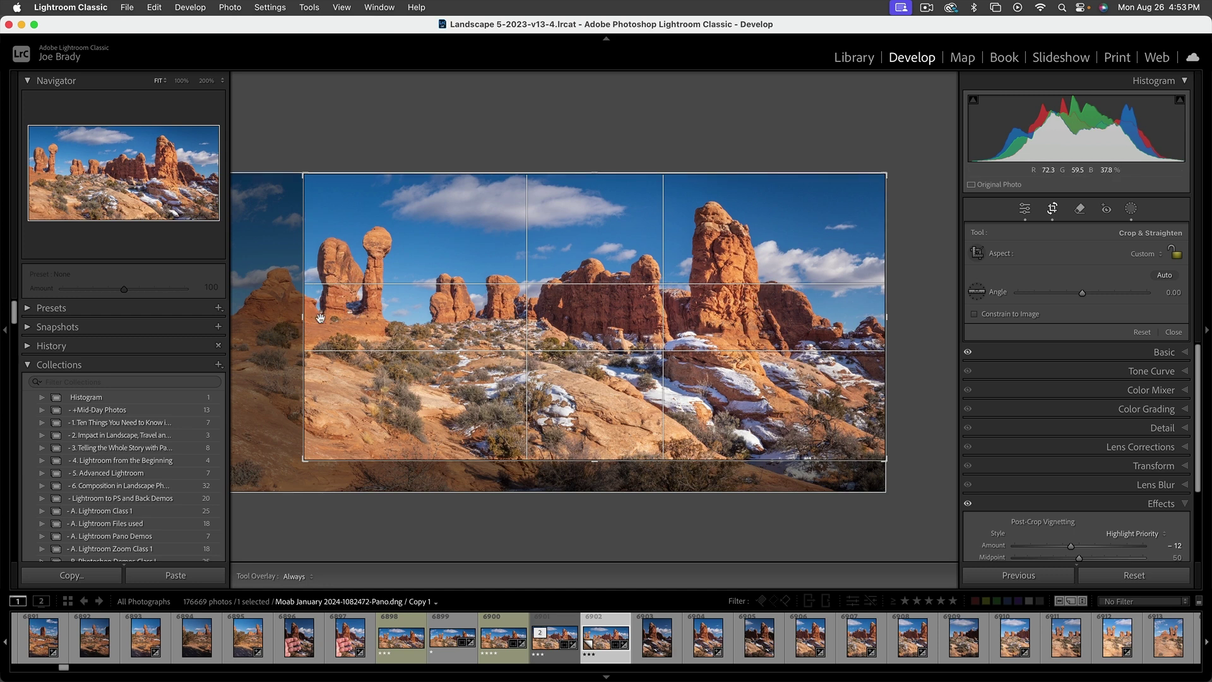
drag(302, 317, 351, 317)
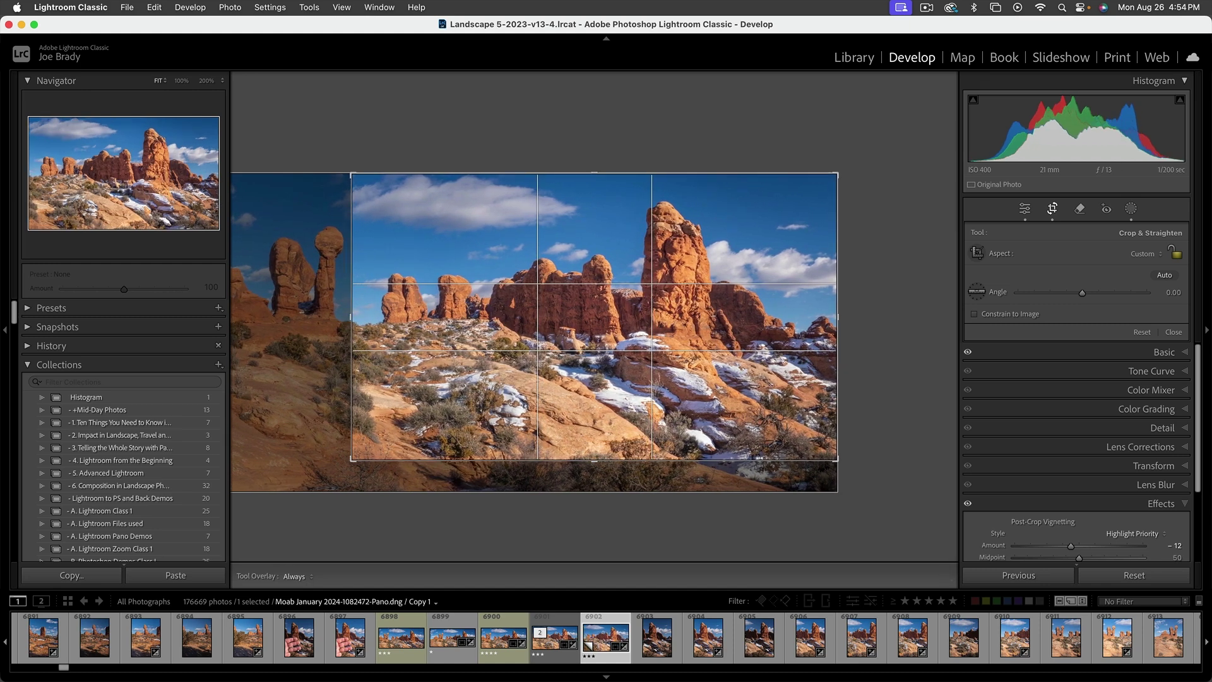
drag(597, 461, 598, 449)
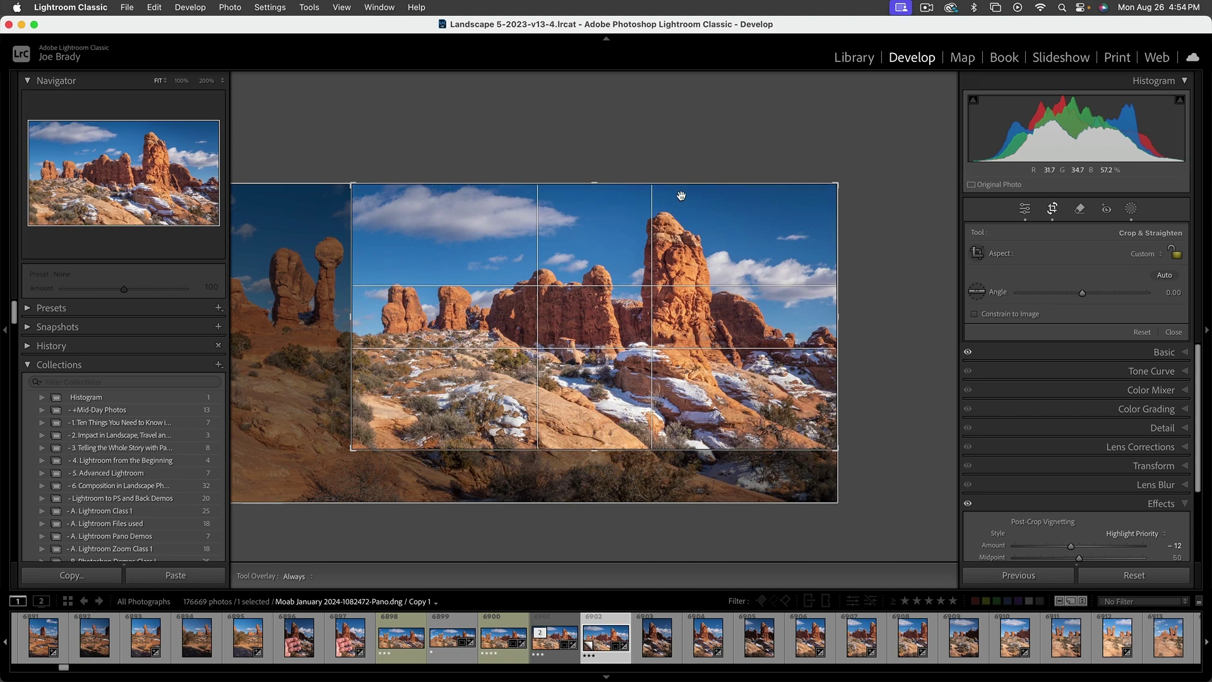
drag(594, 185, 595, 188)
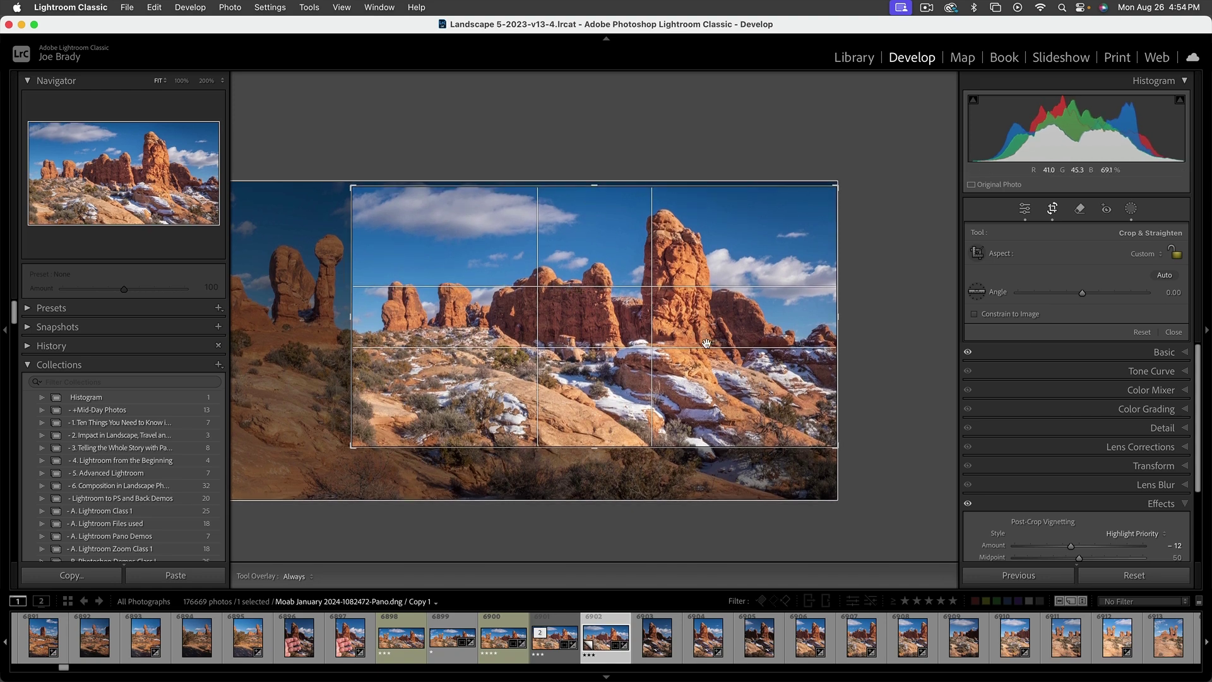
key(Return)
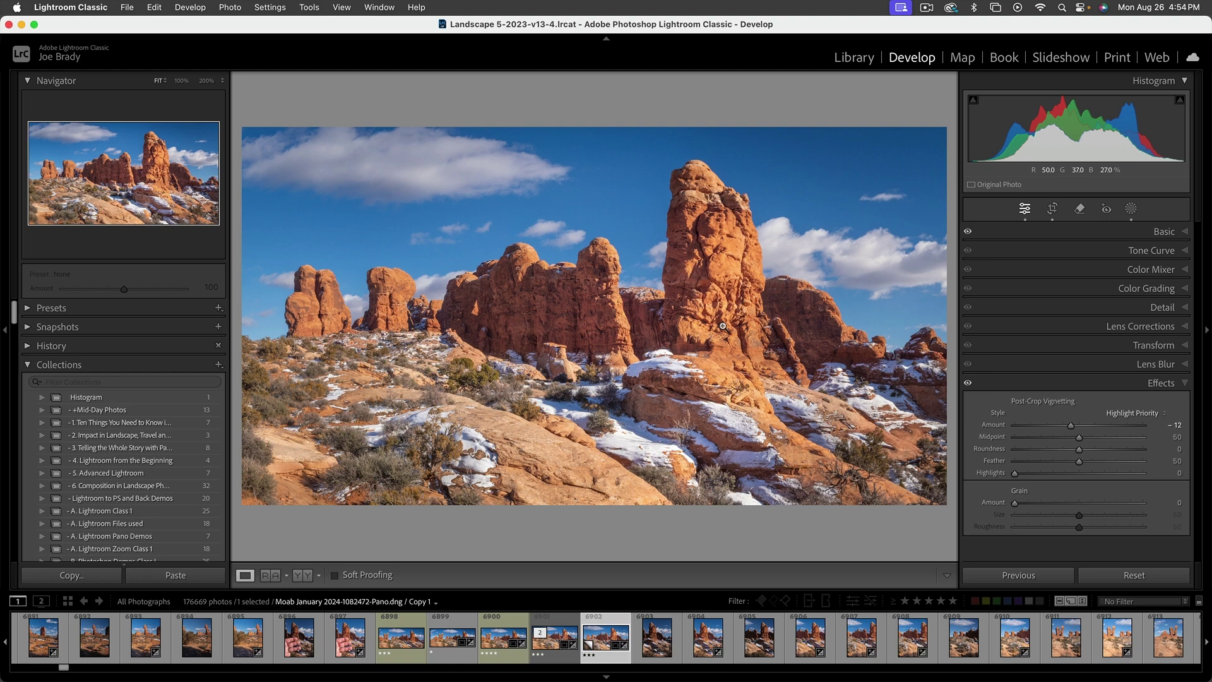
- Go back to the original wider panorama and set its Dehaze to +14
key(Left)
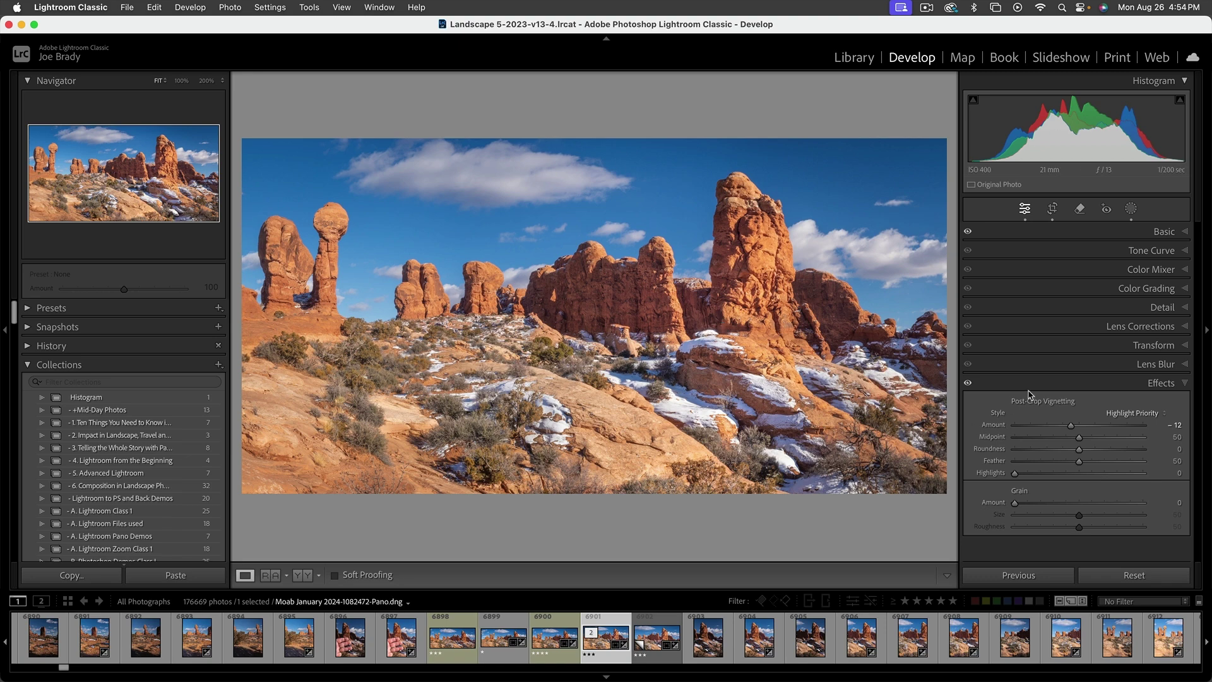
click(1163, 232)
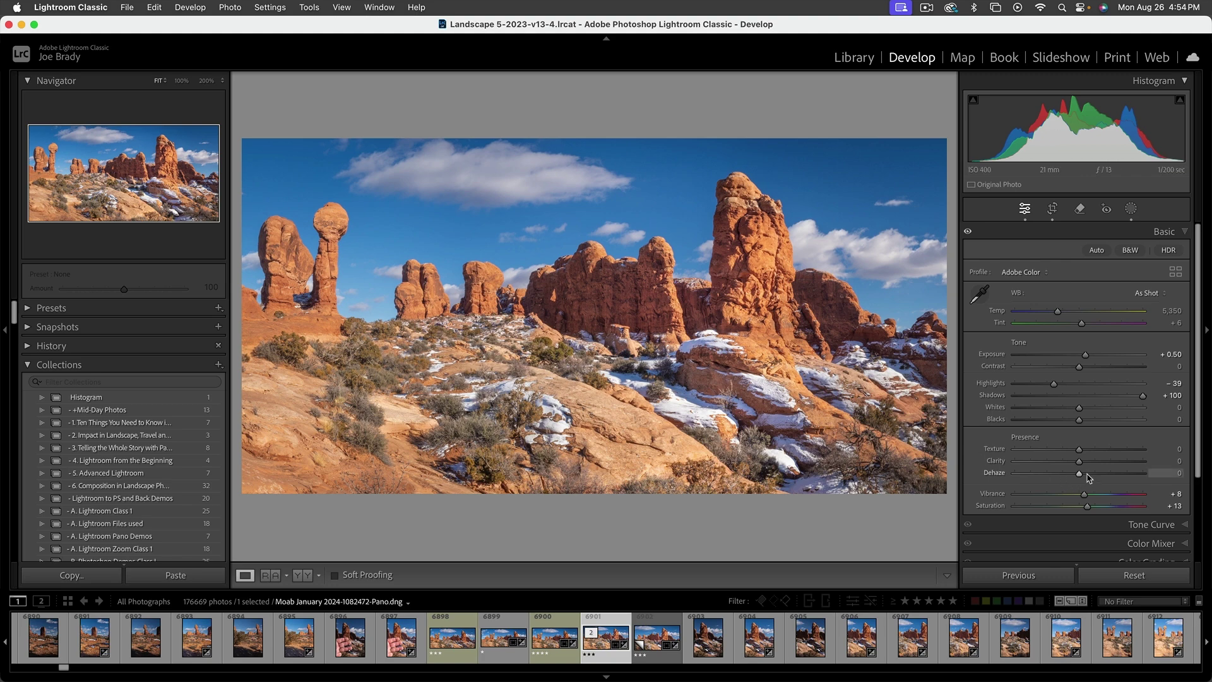
click(1088, 474)
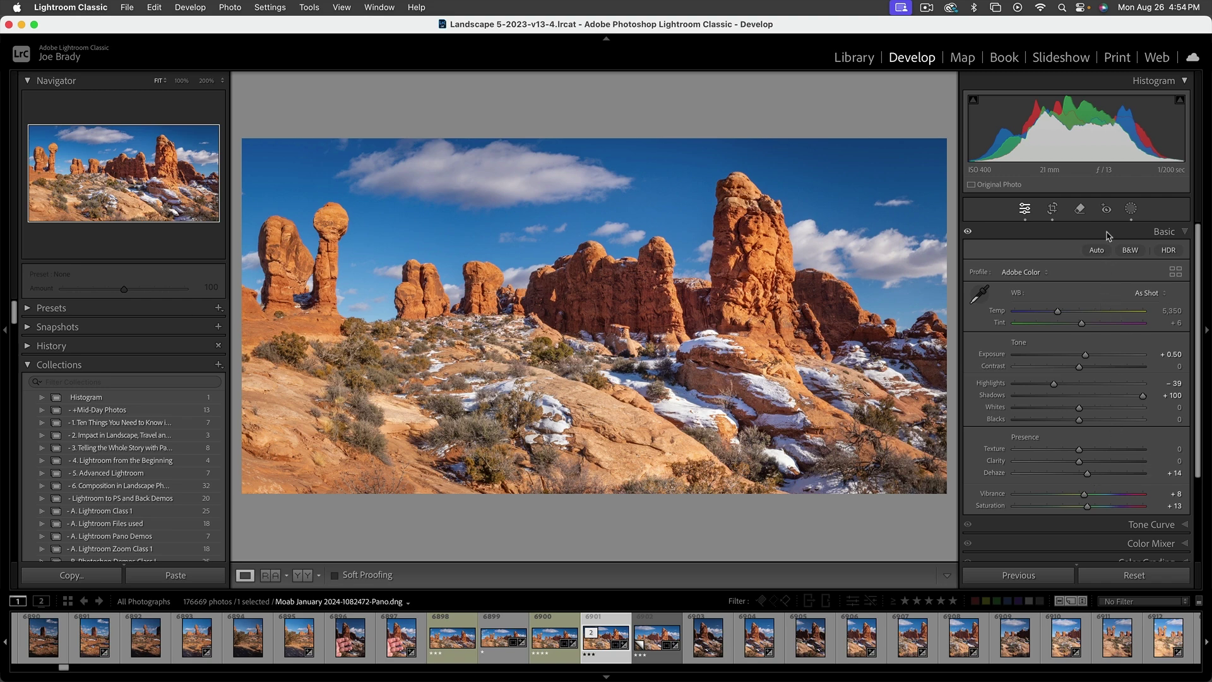
- Add a Select Sky mask to the wider panorama, set its Exposure to 0.36, and close masking
click(1130, 210)
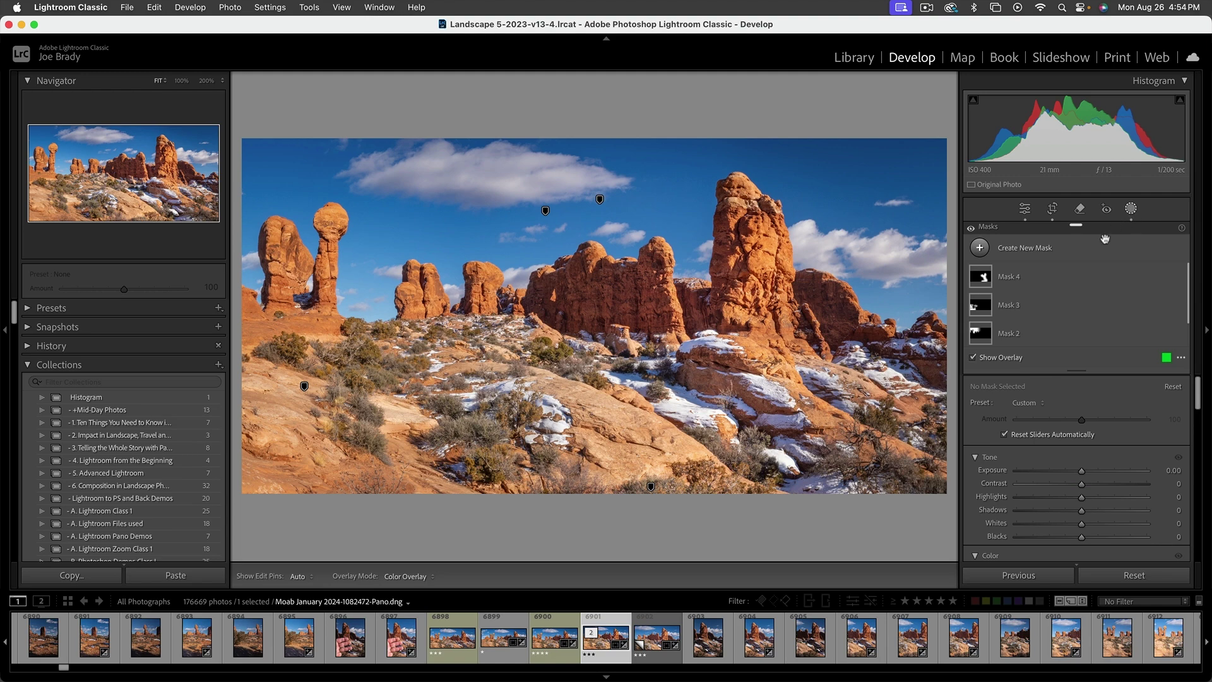
click(1035, 250)
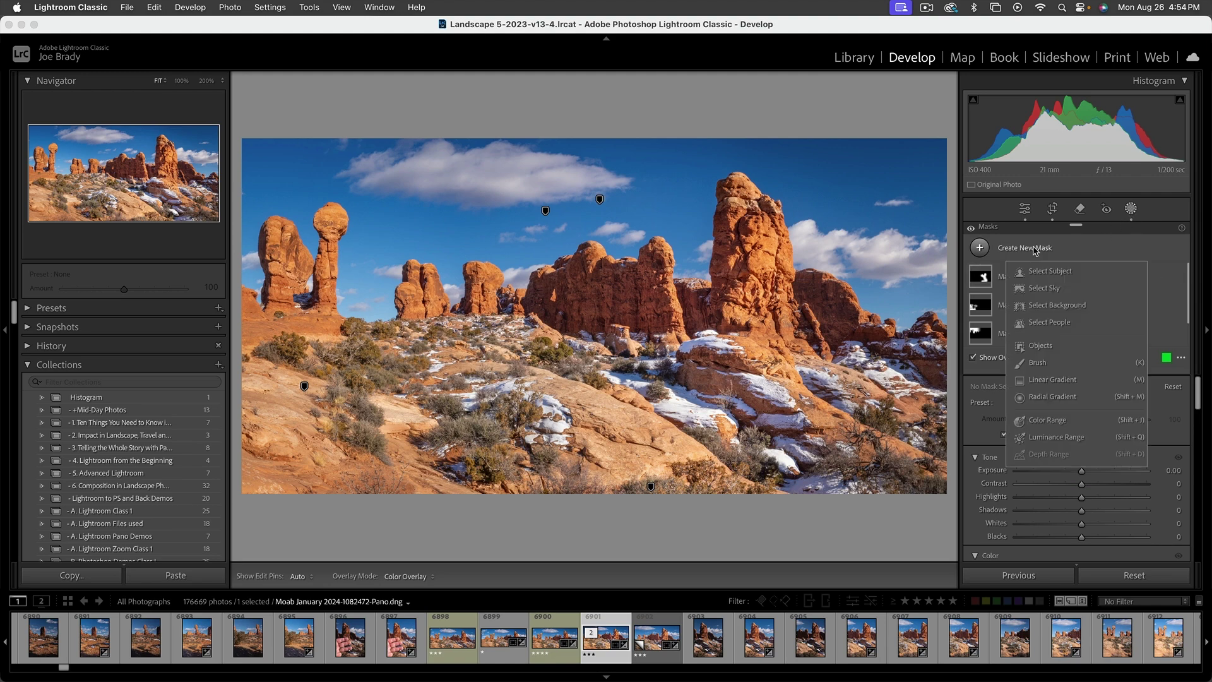
click(1050, 291)
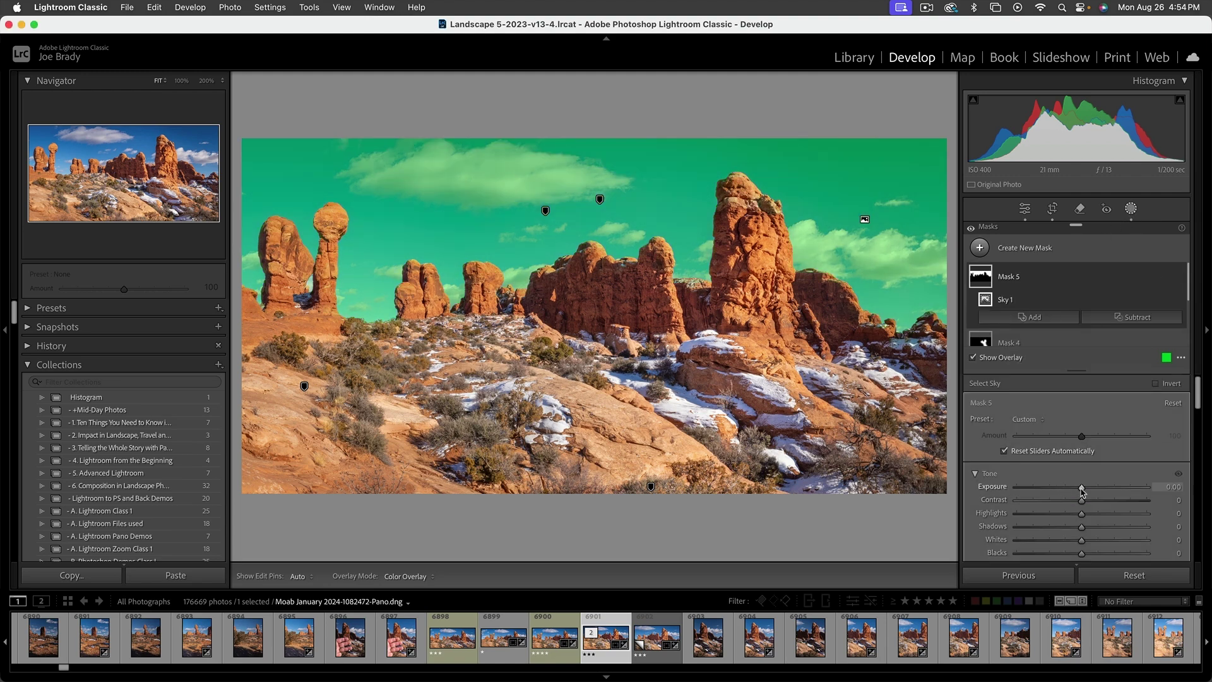
drag(1083, 492, 1087, 490)
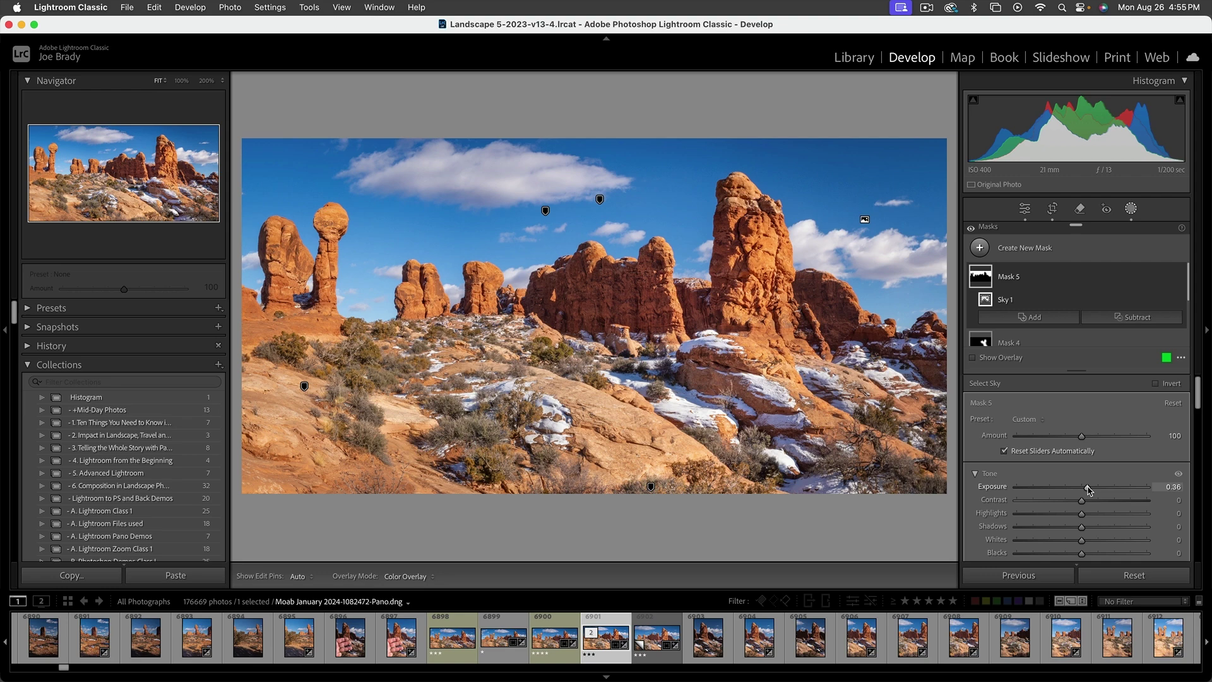
key(super+z)
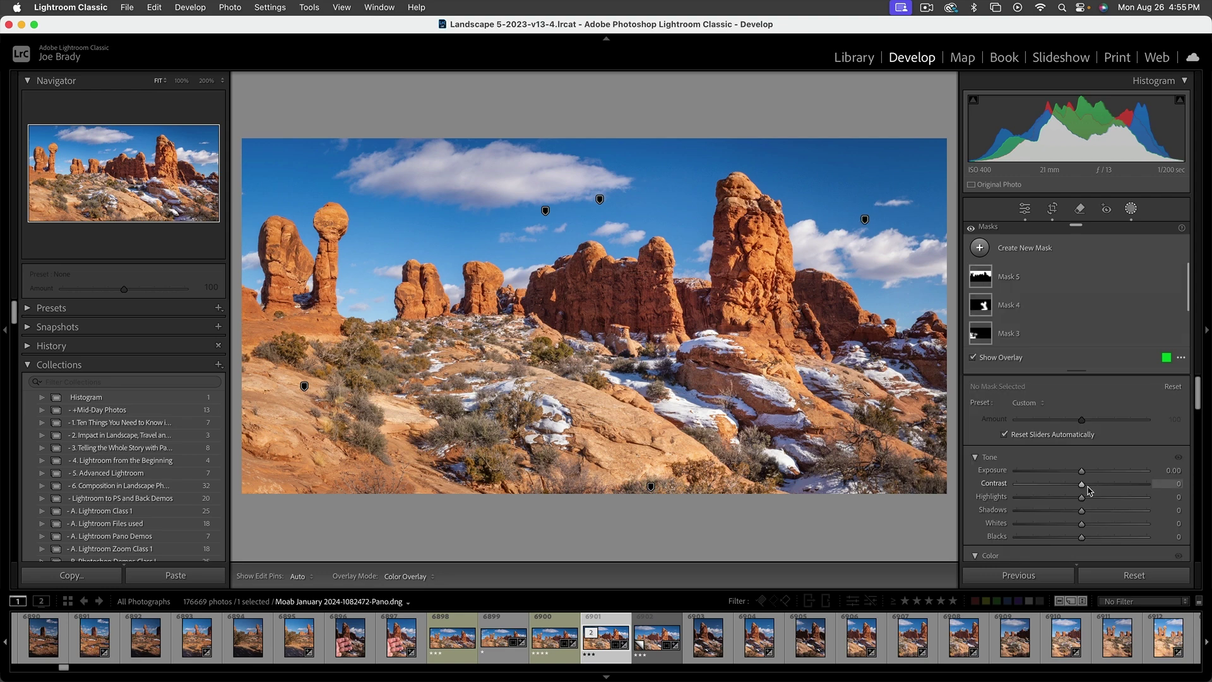
key(super+z)
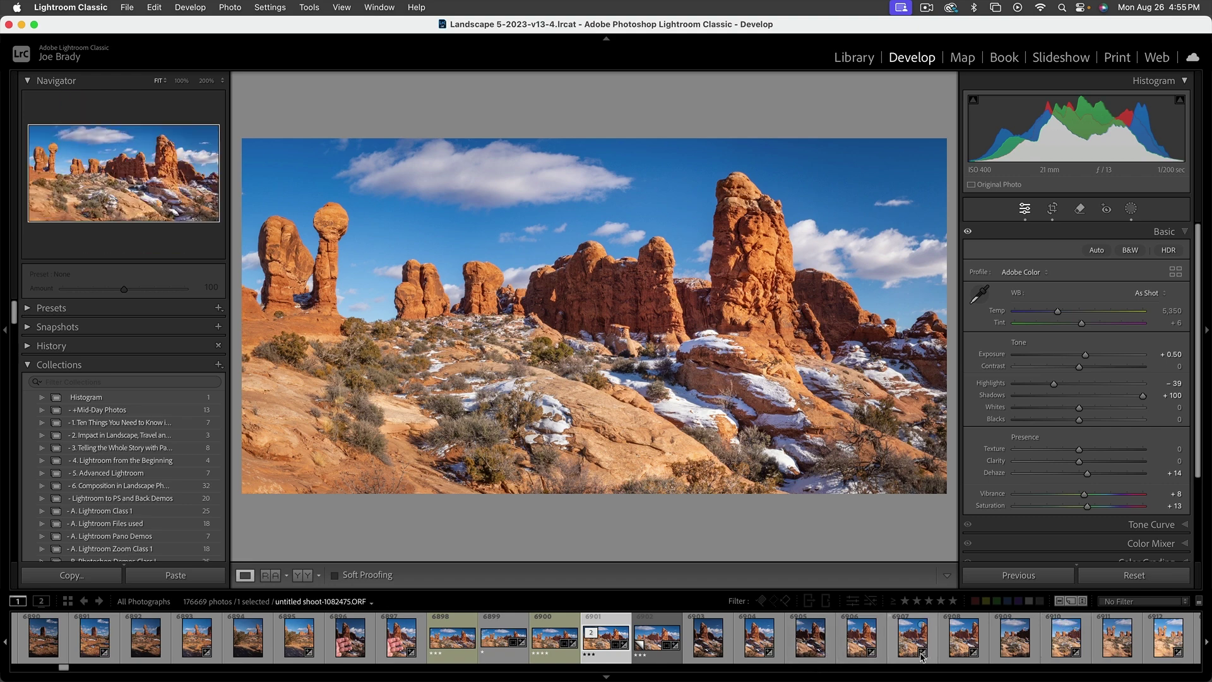
- View the finished panorama in full screen and zoom in to inspect the snowy rocks and bare tree in the right foreground
super+click(1016, 645)
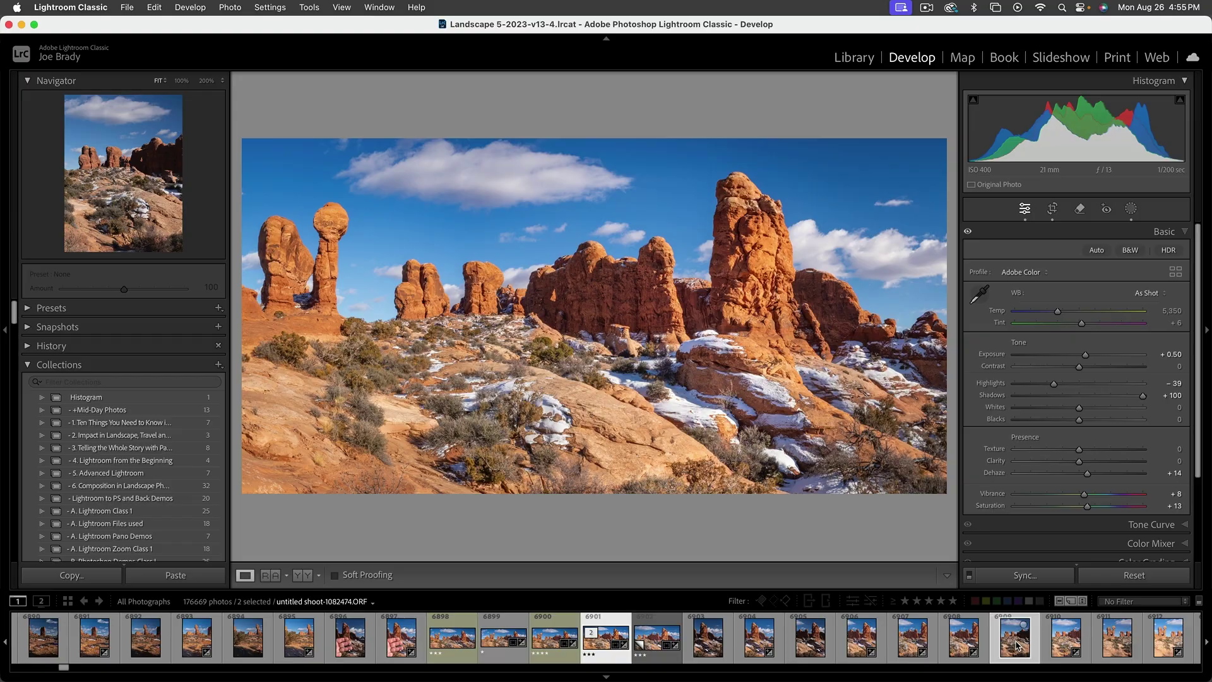
key(super+Return)
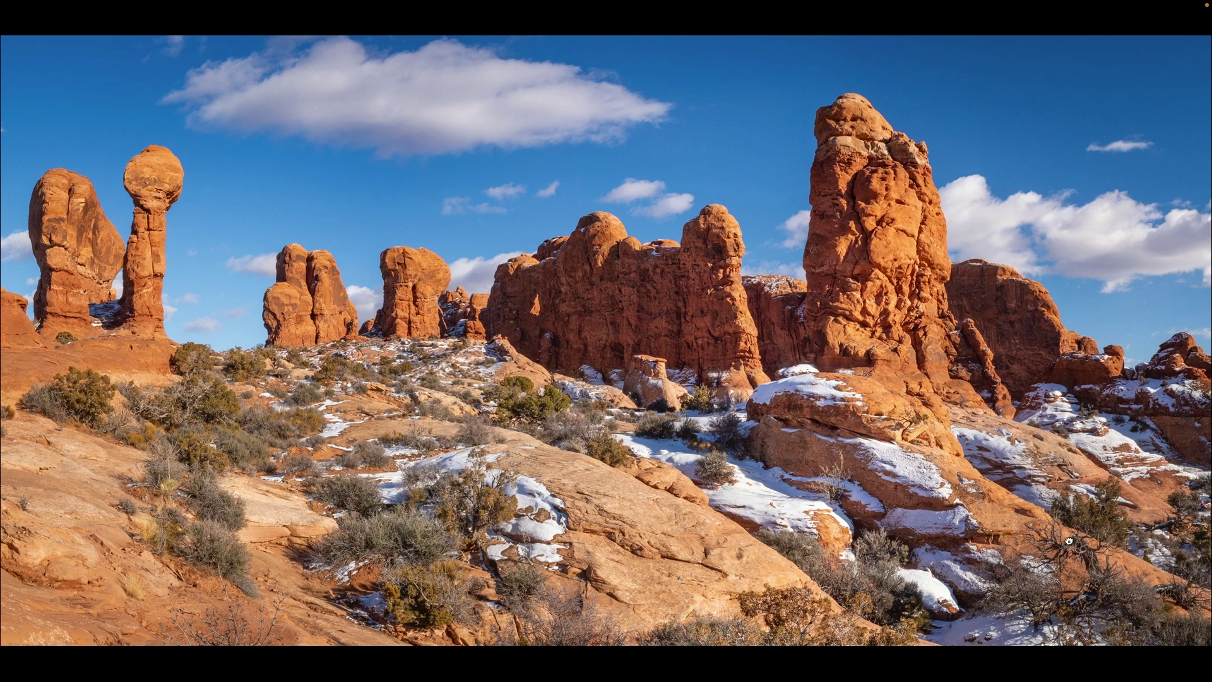
scroll(1070, 547, up, 3)
drag(1040, 556, 841, 484)
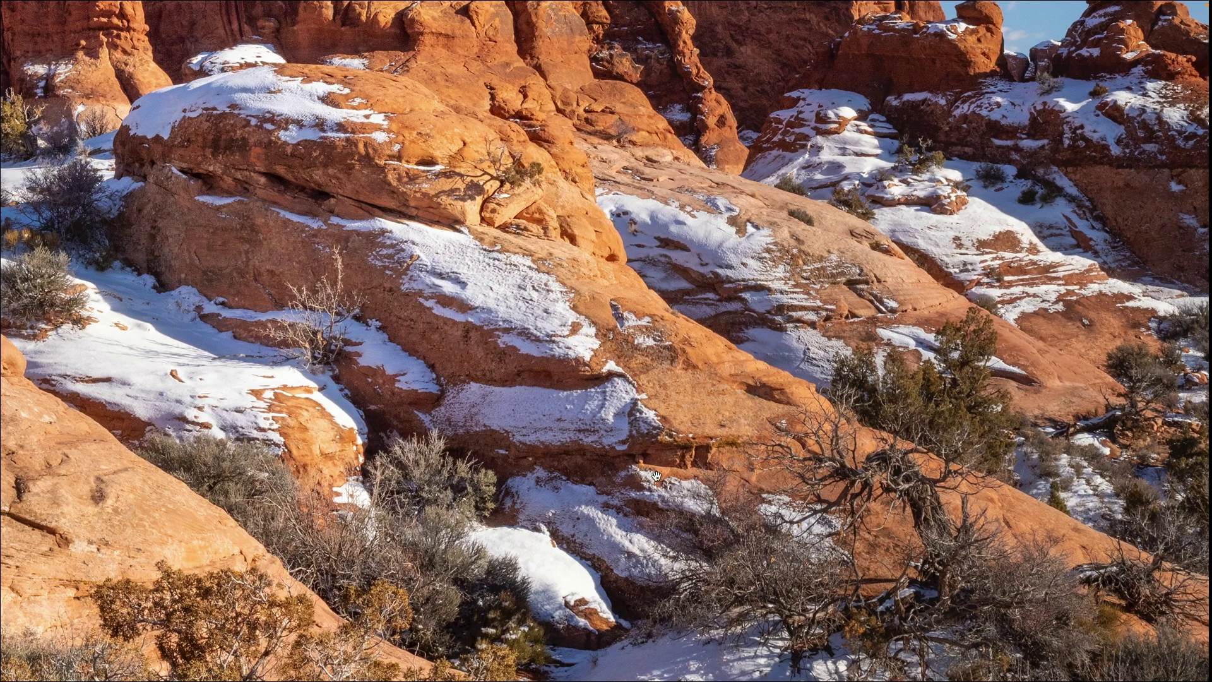
- Examine the brush and snow patches across the panorama's foreground, and show the file name and pixel dimensions over the fitted whole image
drag(483, 430, 812, 470)
drag(414, 487, 918, 551)
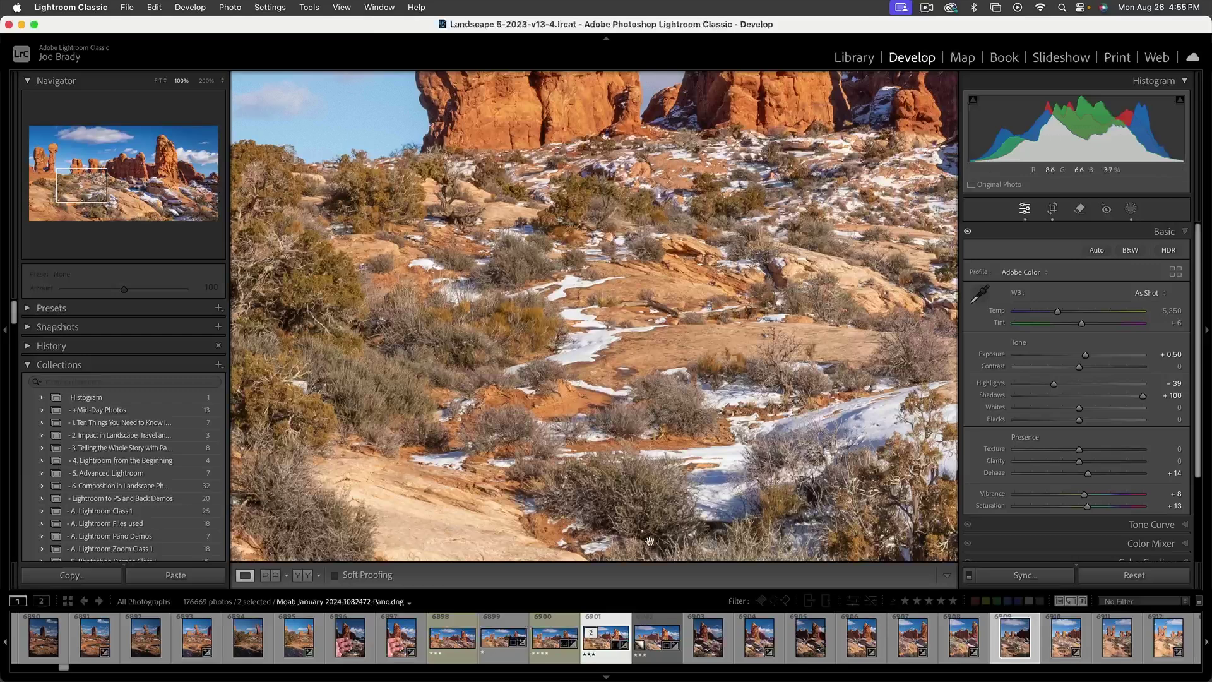
click(448, 530)
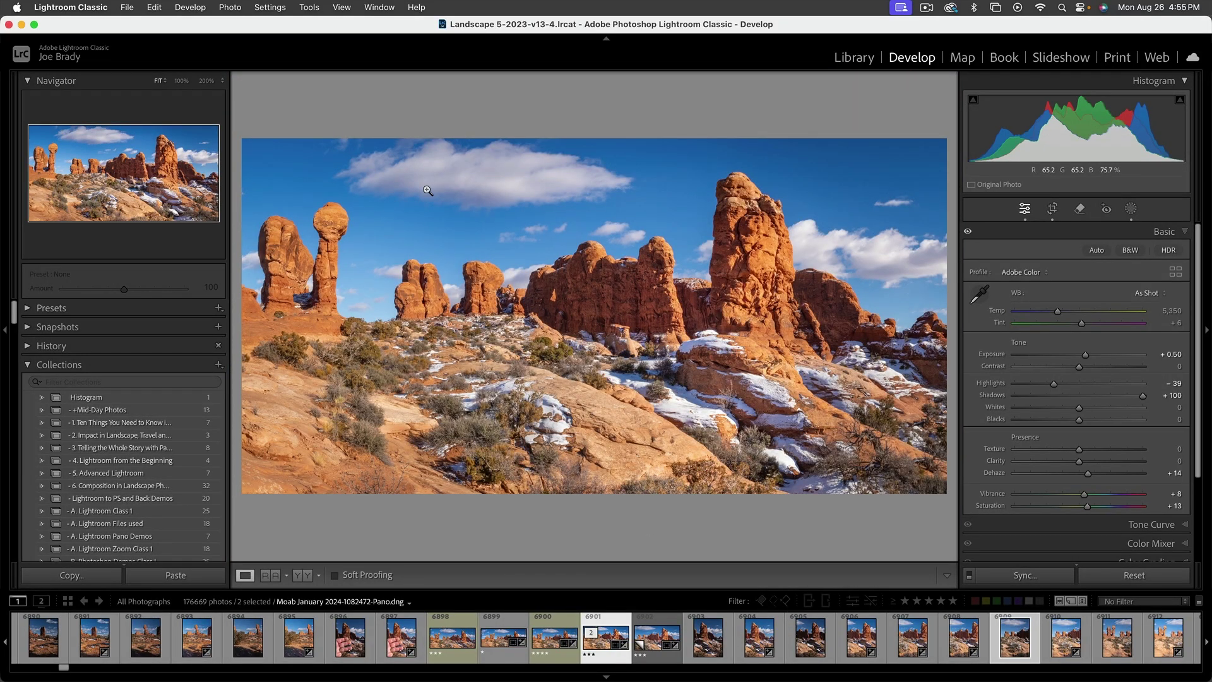
key(i)
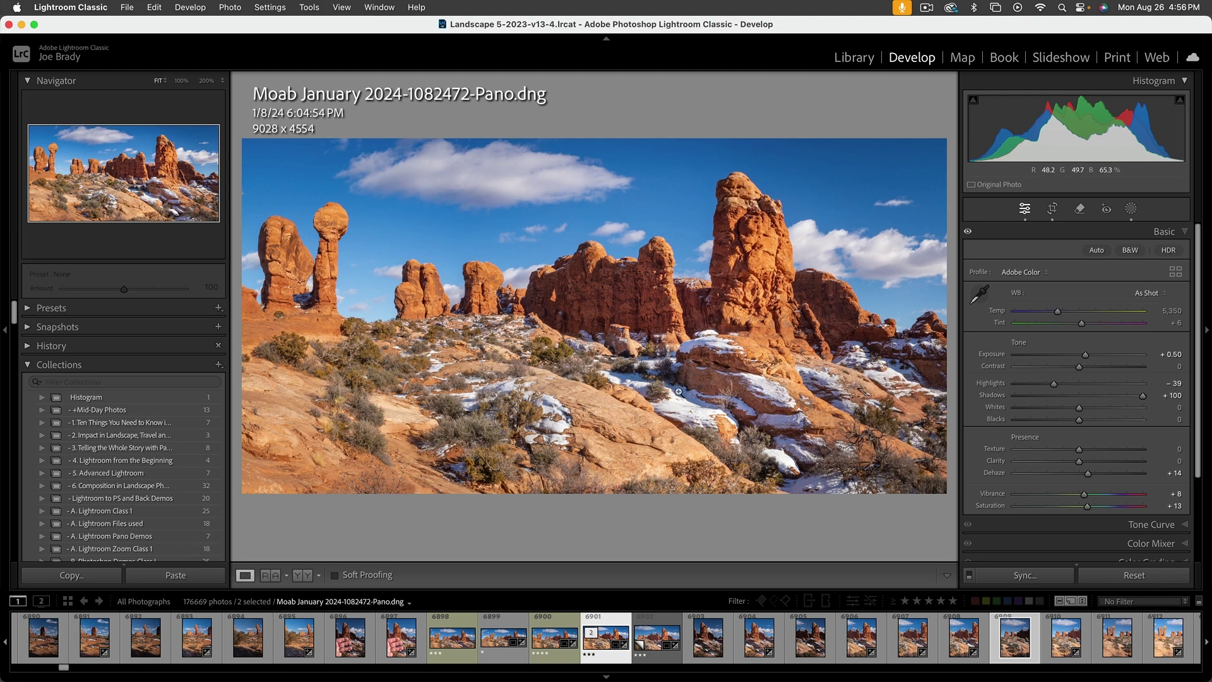
- View the panorama in full screen again and zoom in to inspect the central rock wall and the two smaller formations beside it
key(f)
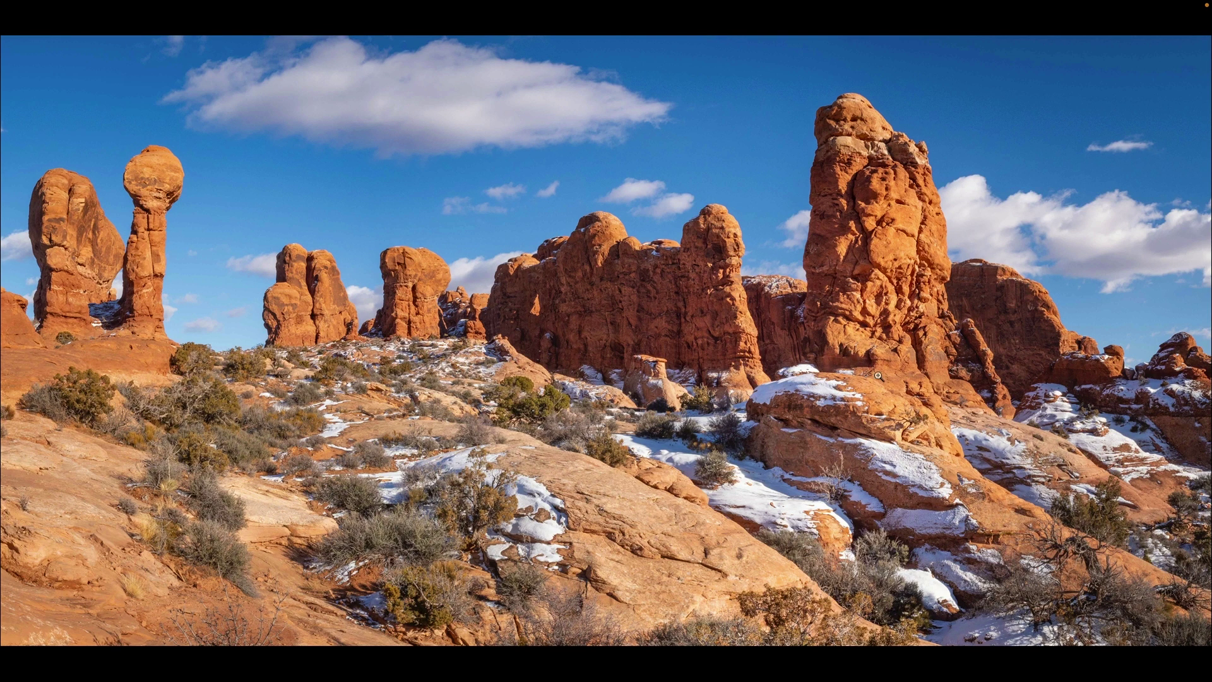
click(741, 418)
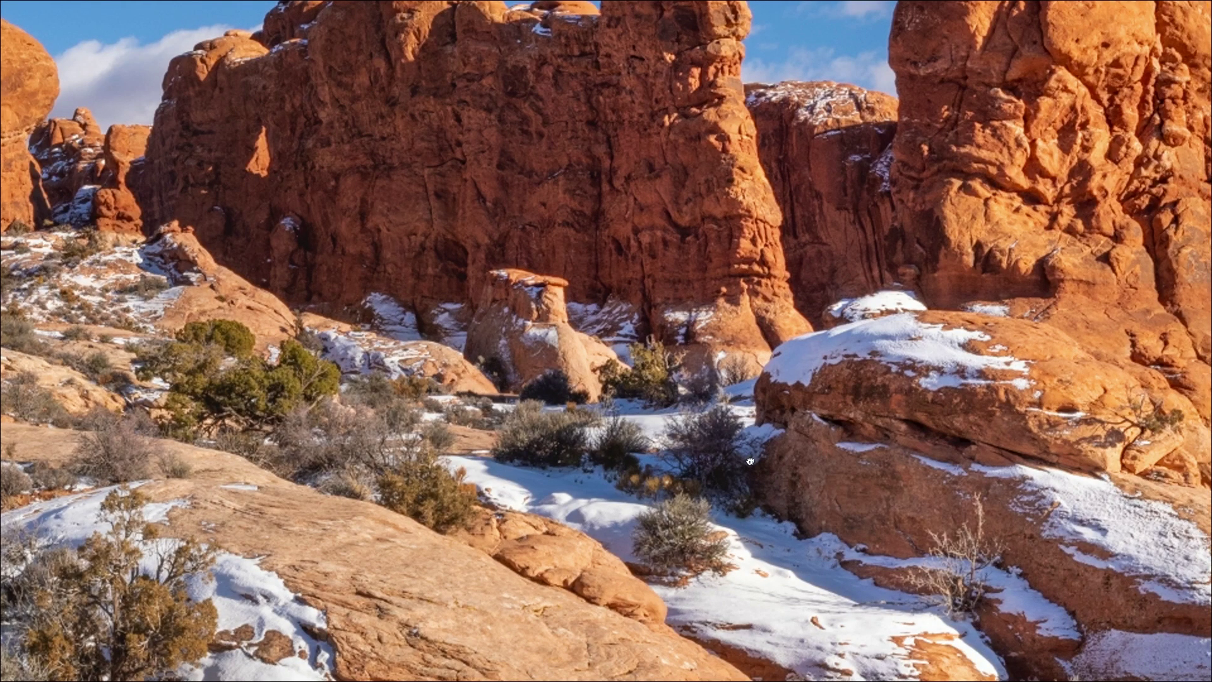
drag(544, 442, 896, 466)
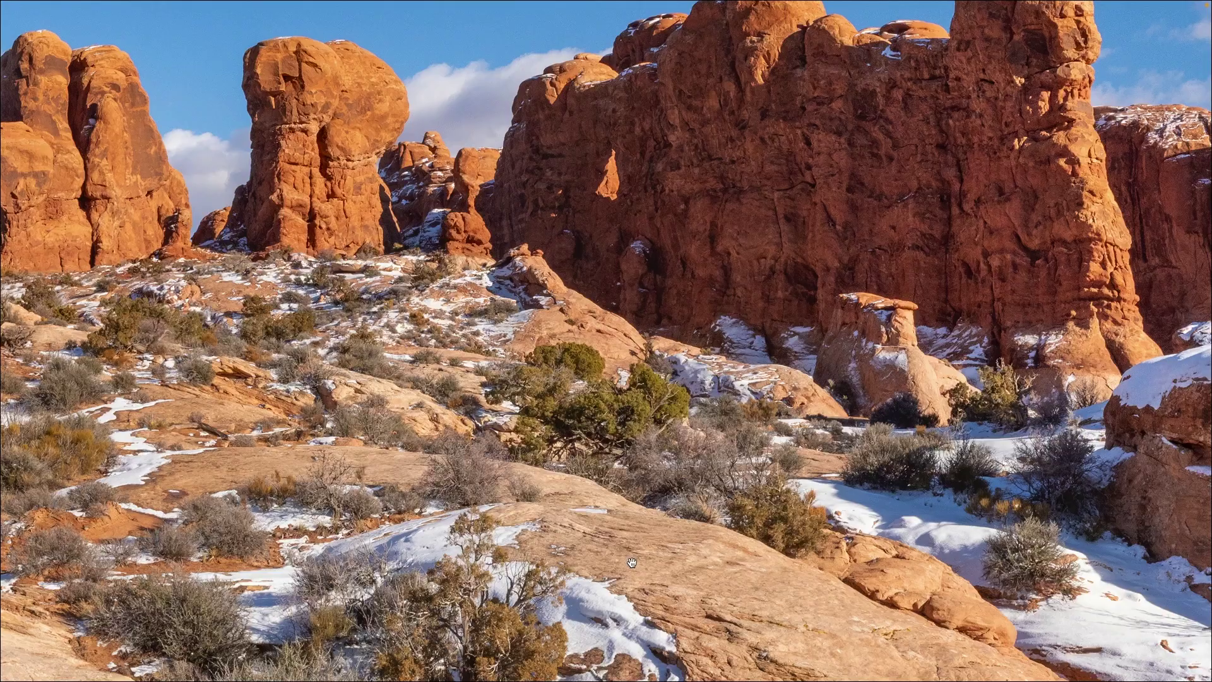
drag(511, 374, 555, 522)
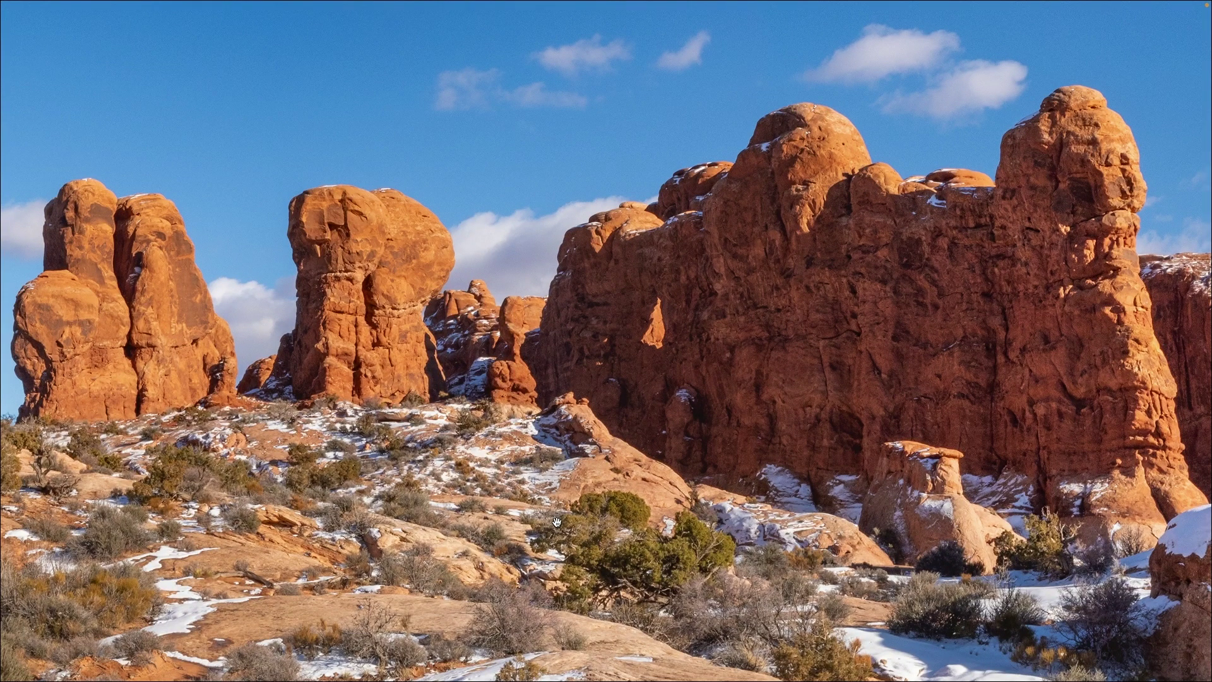